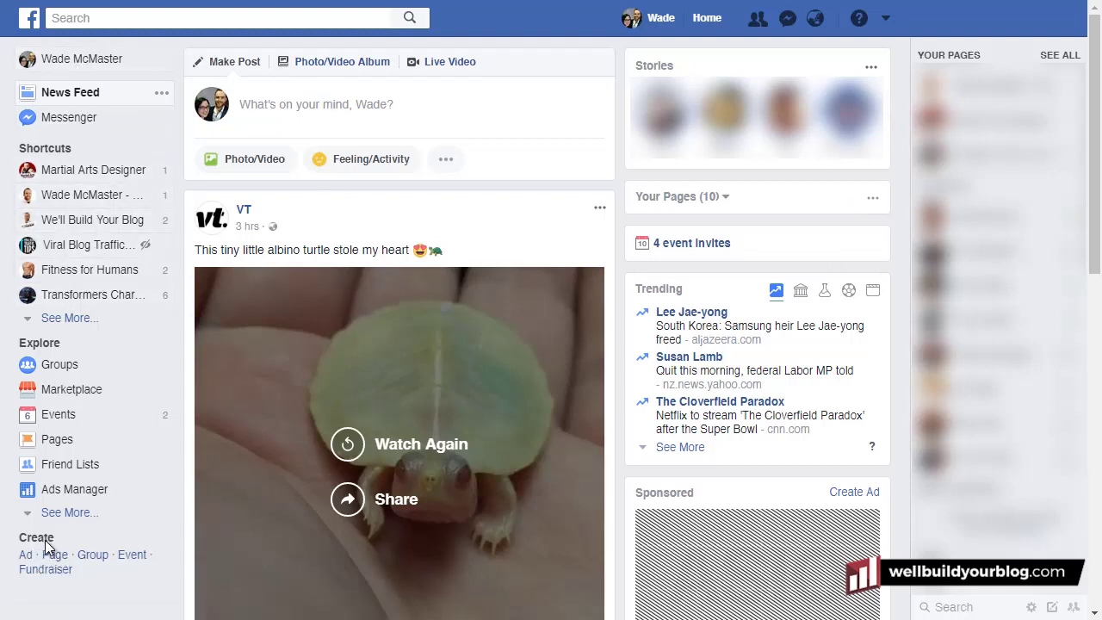
Start creating a new page and bring all six page types into view
left_click(887, 21)
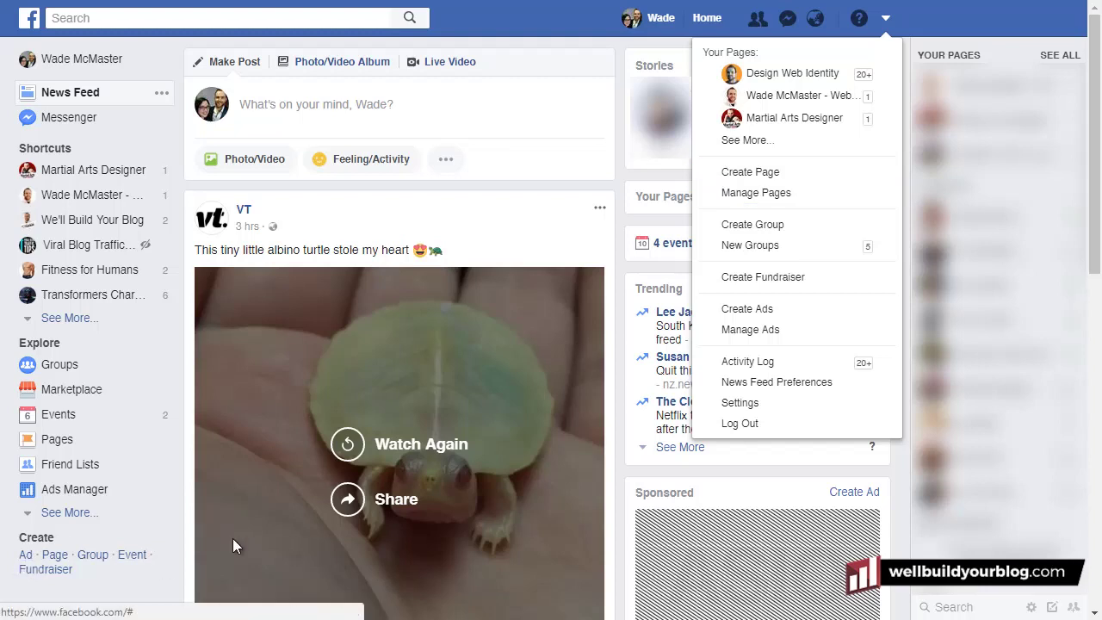
left_click(766, 176)
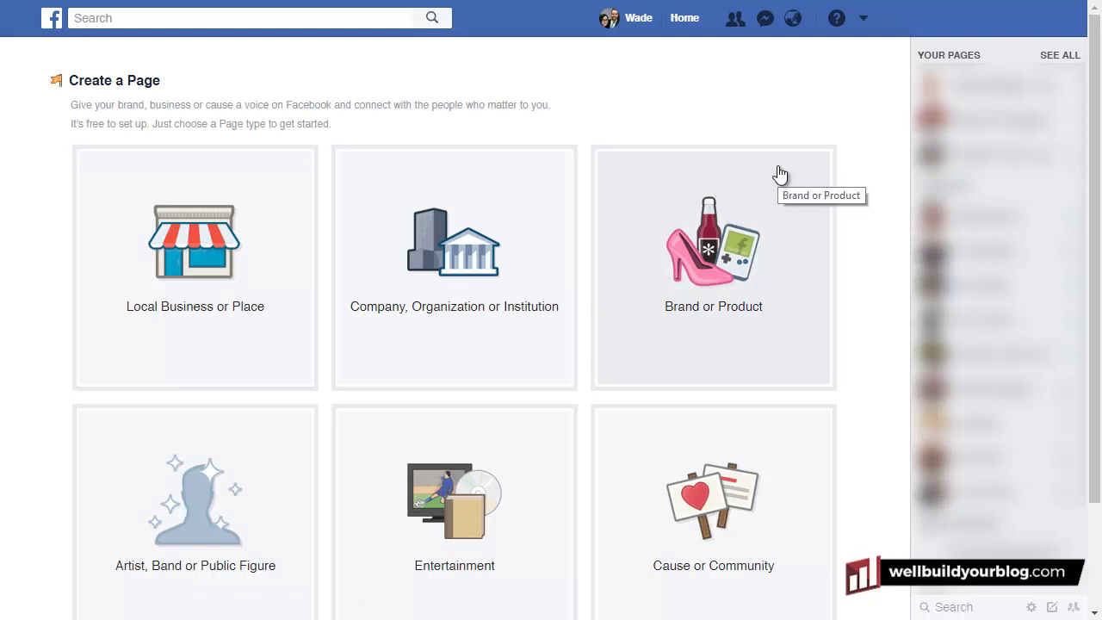
scroll(770, 177, "down", 1)
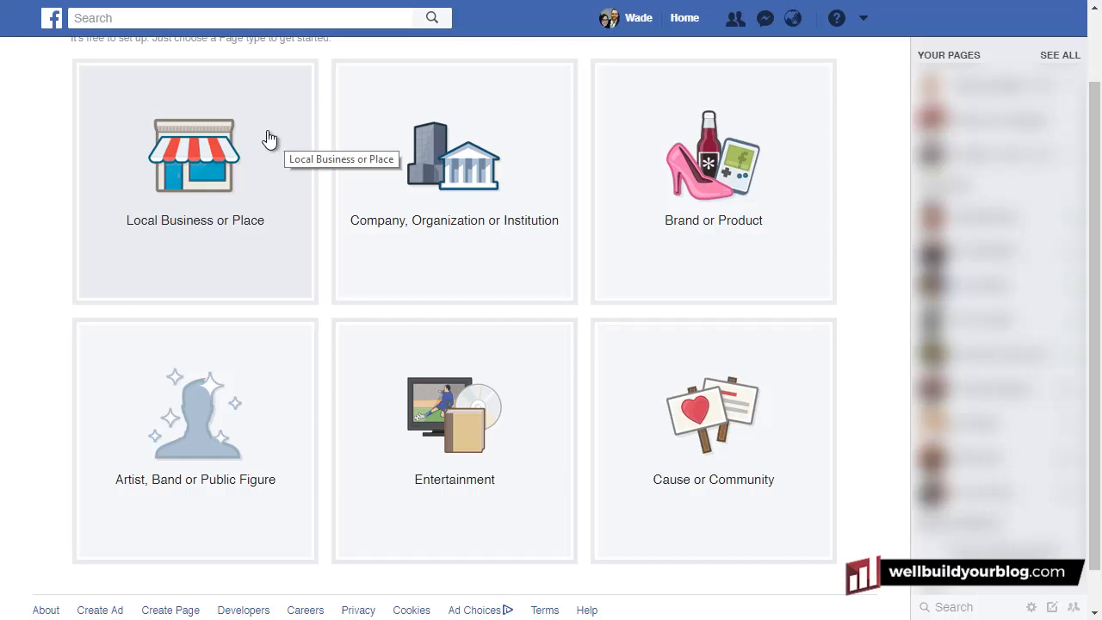
Examine the Local Business or Place, Company, Organization or Institution, and Brand or Product page types, including the Brand or Product categories
left_click(224, 151)
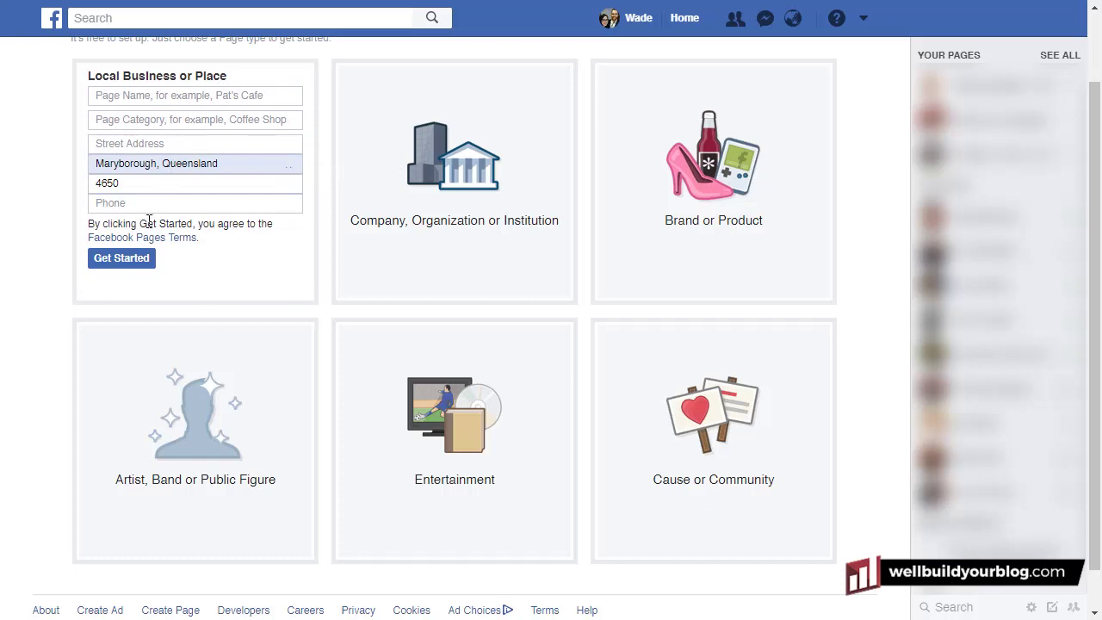
left_click(469, 153)
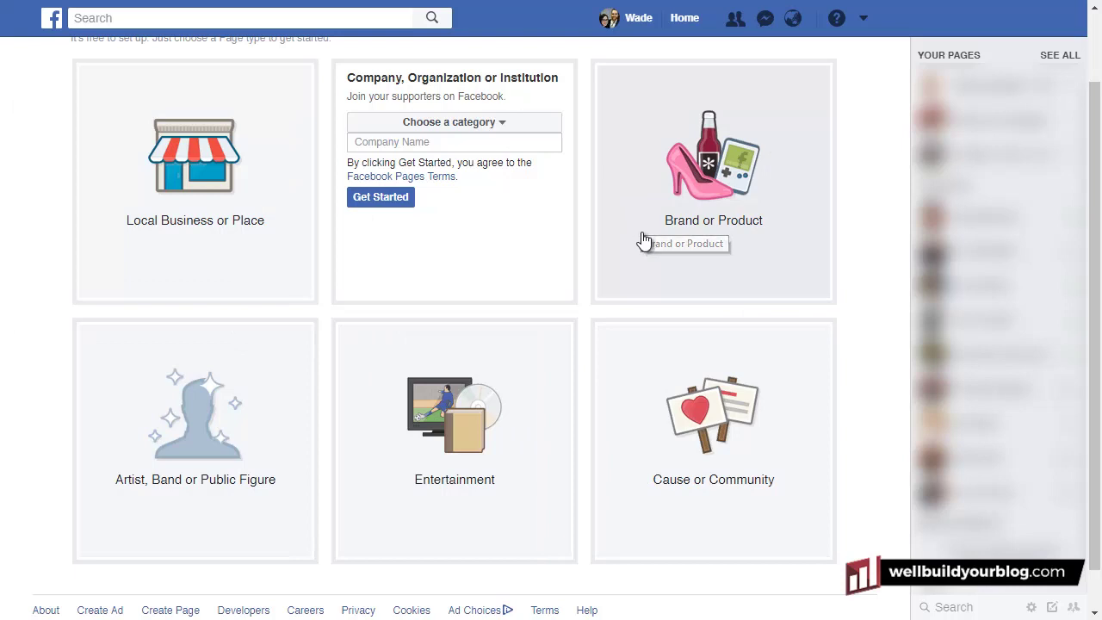
left_click(708, 181)
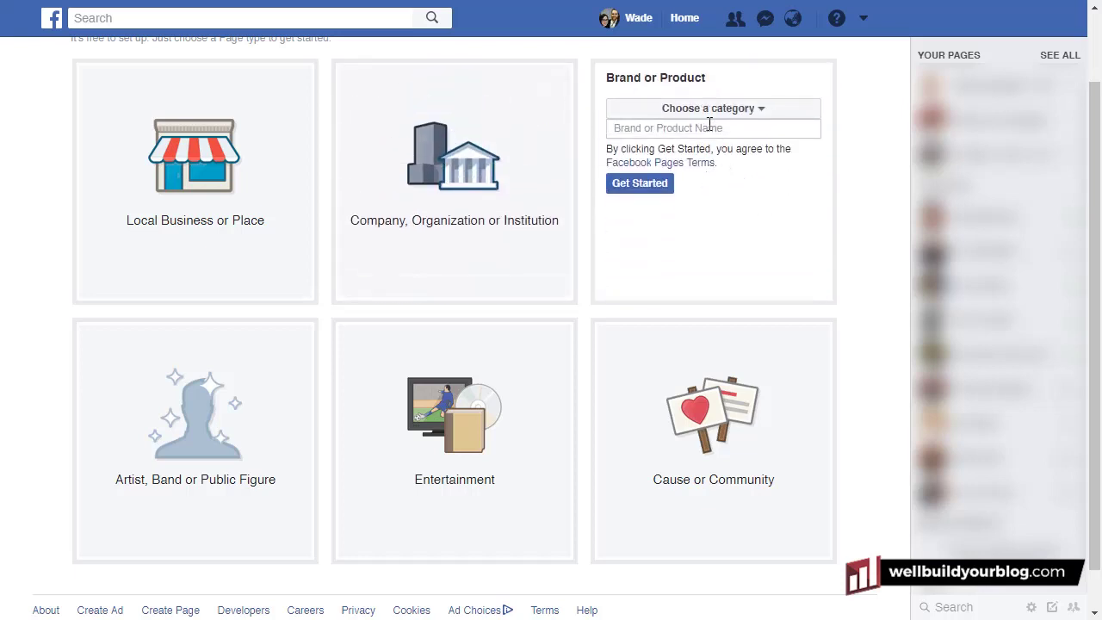
left_click(768, 114)
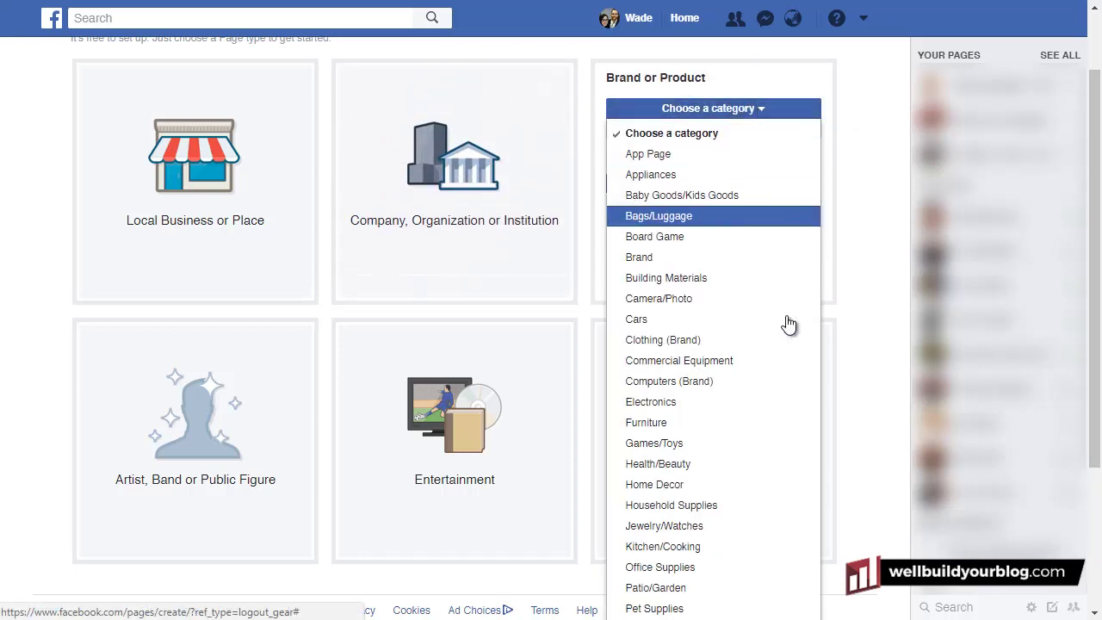
scroll(738, 394, "down", 3)
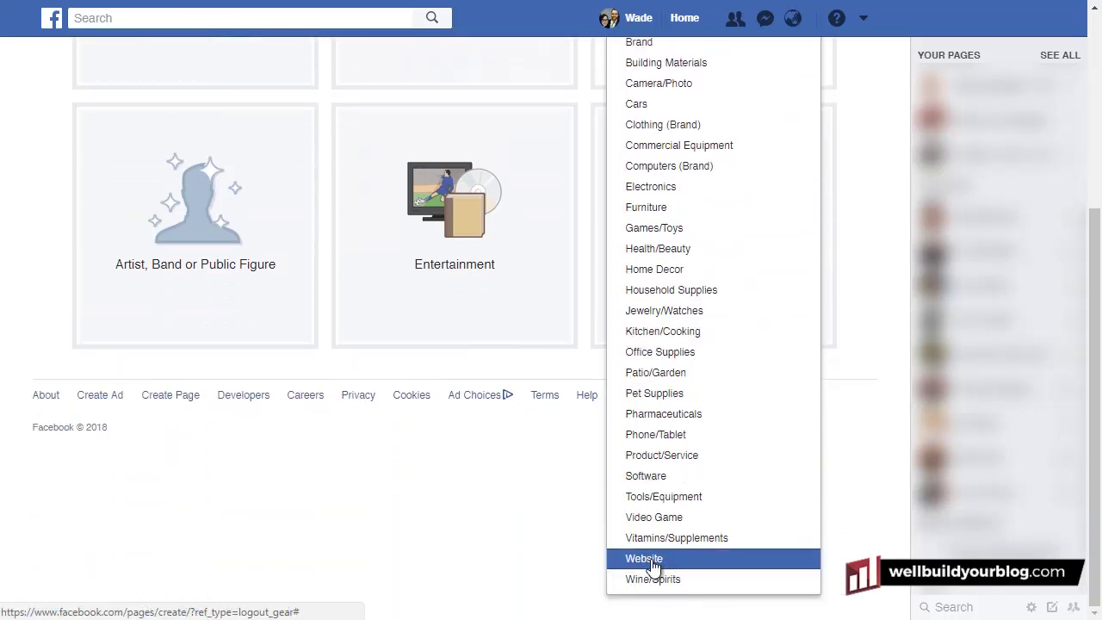
scroll(801, 533, "up", 3)
left_click(765, 169)
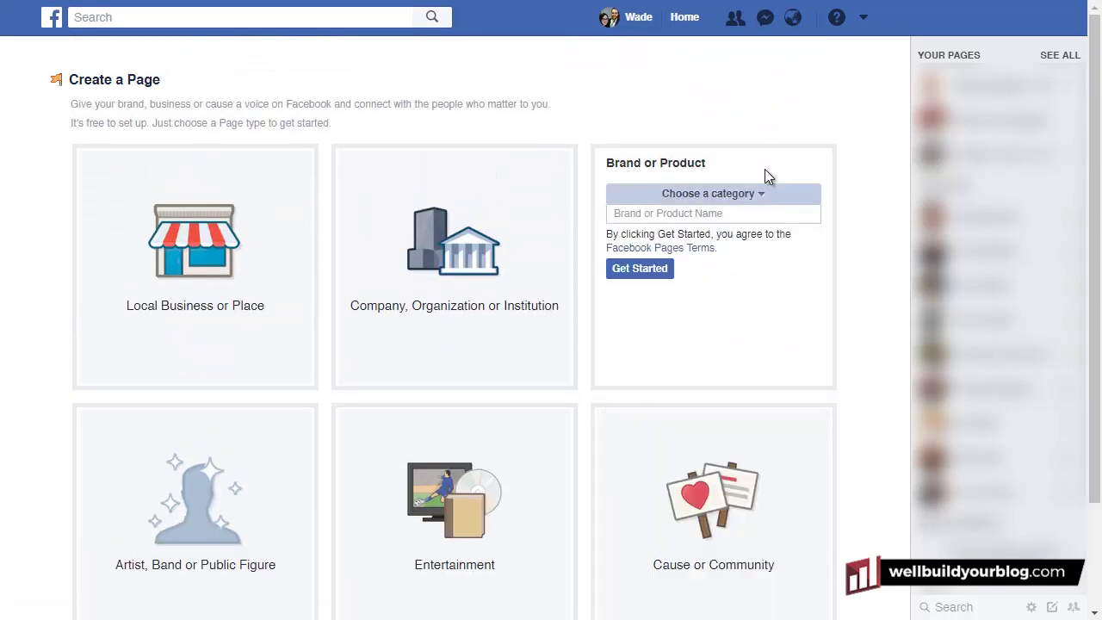
left_click(720, 214)
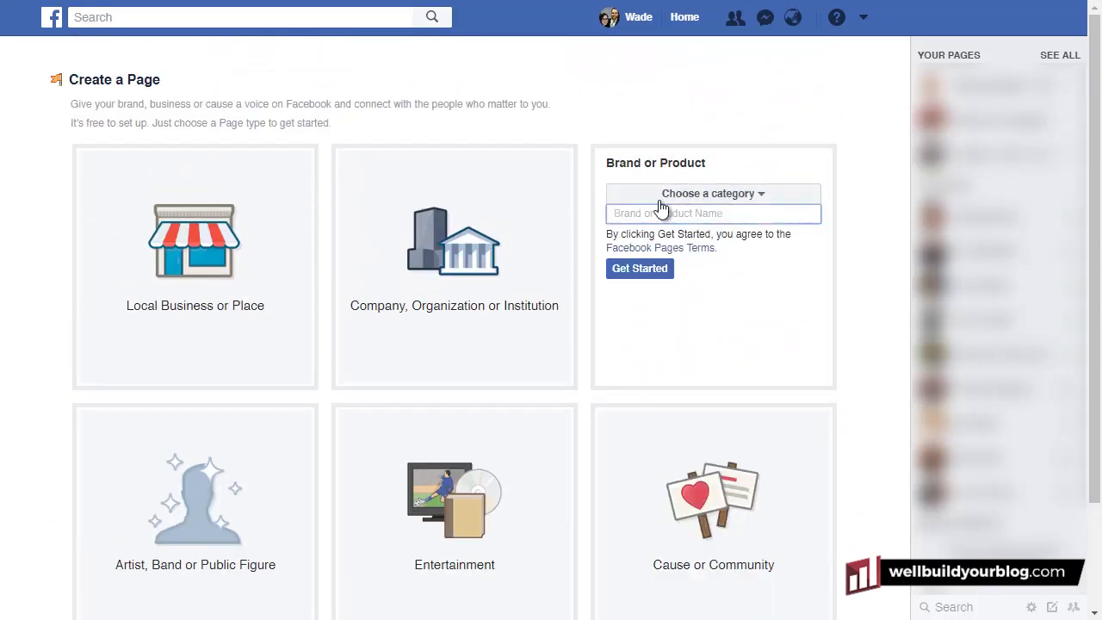
Look through the categories available for the Entertainment page type
scroll(809, 297, "down", 1)
scroll(801, 327, "down", 1)
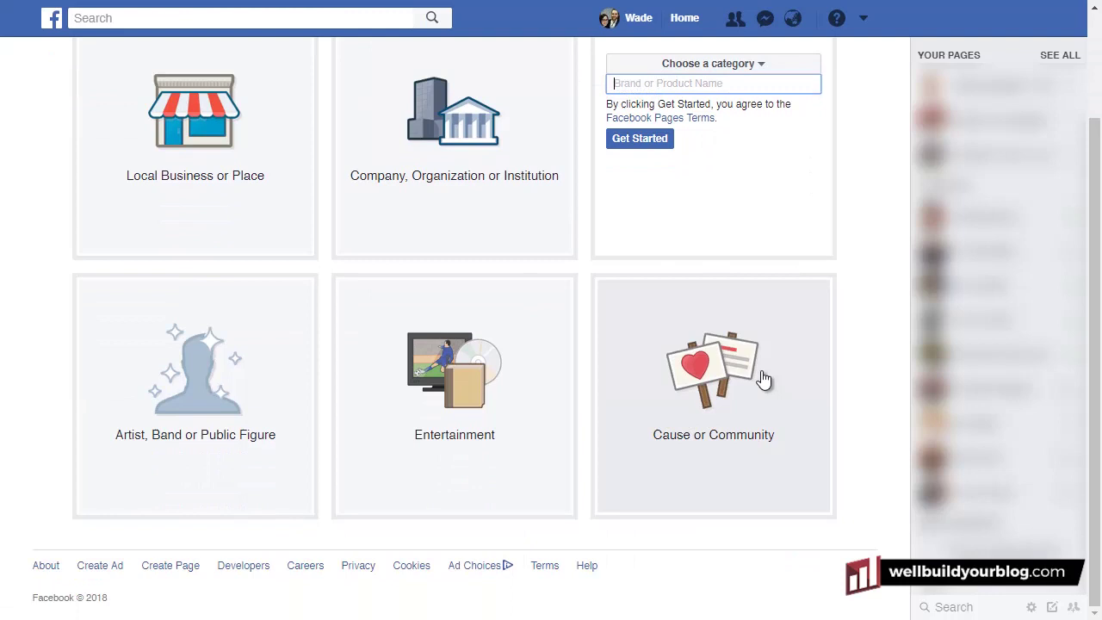
left_click(555, 349)
left_click(478, 337)
scroll(451, 405, "down", 3)
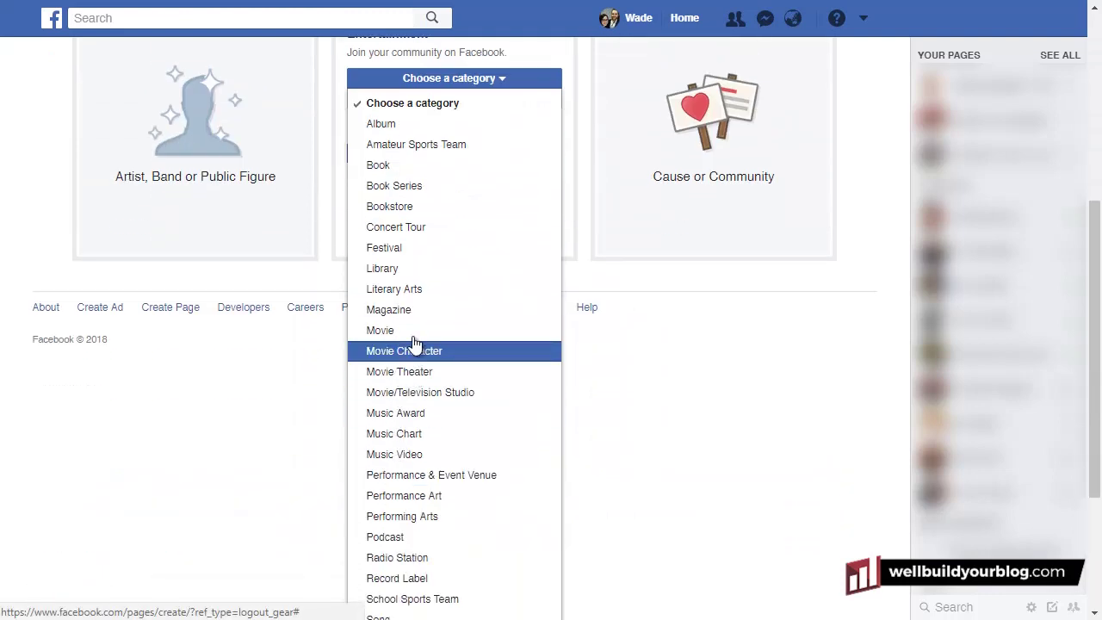
scroll(463, 258, "up", 3)
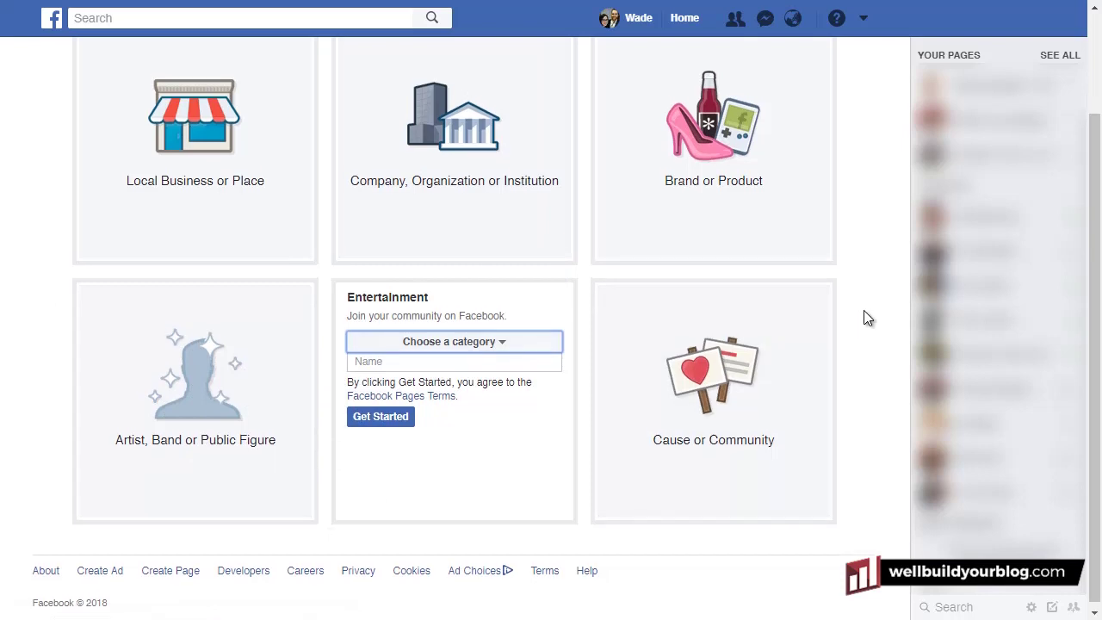
scroll(861, 310, "up", 1)
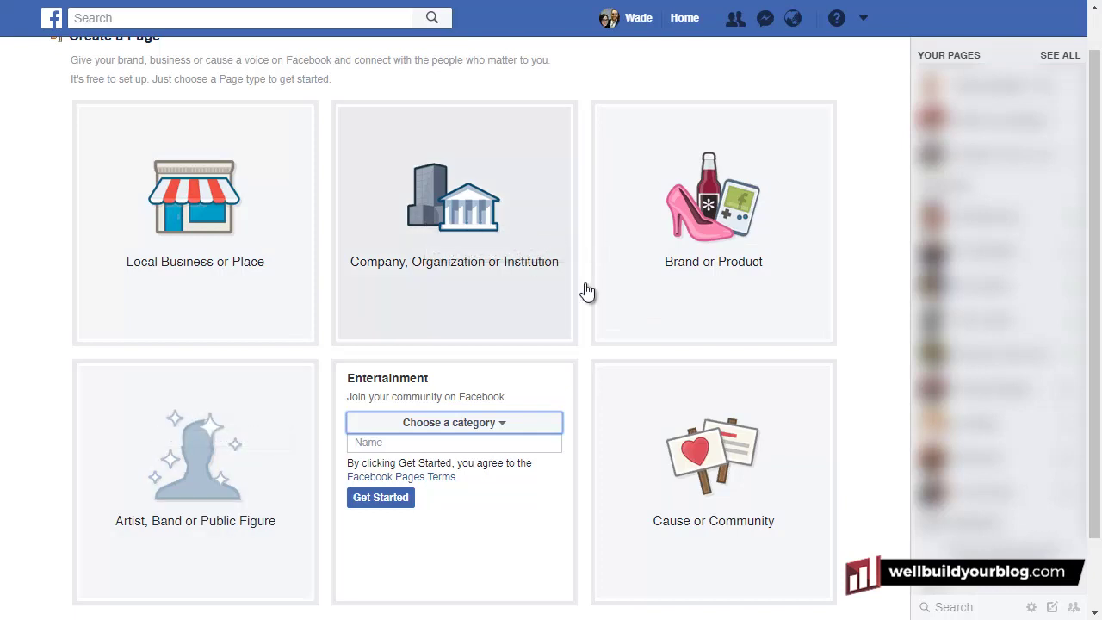
Choose the Brand or Product page type with the Website category
left_click(736, 215)
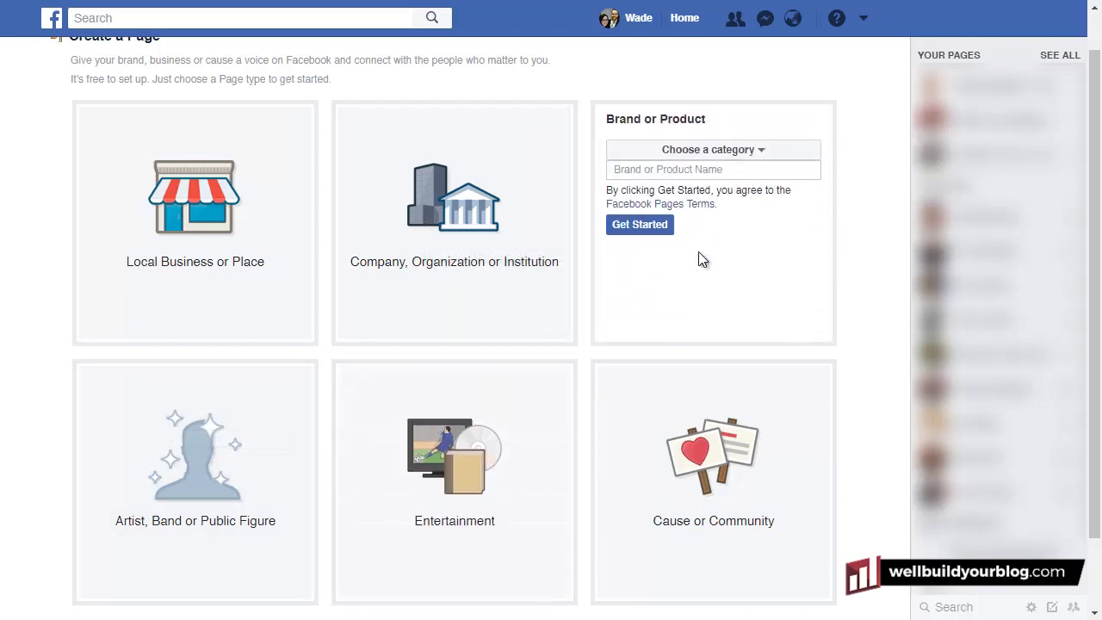
left_click(712, 161)
scroll(644, 566, "down", 2)
scroll(689, 516, "down", 1)
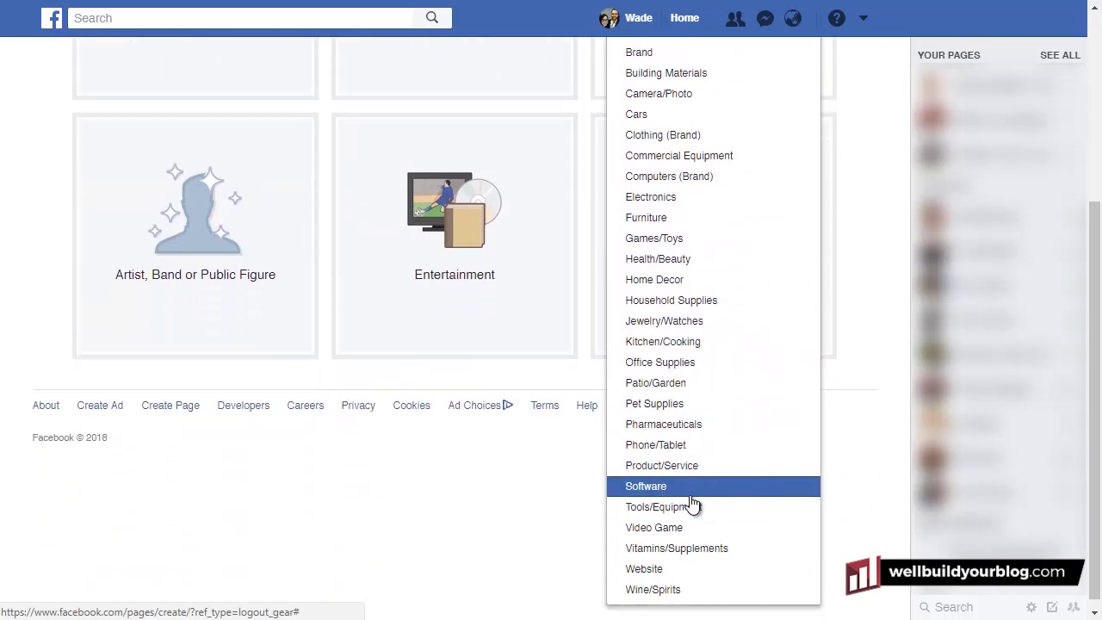
left_click(689, 562)
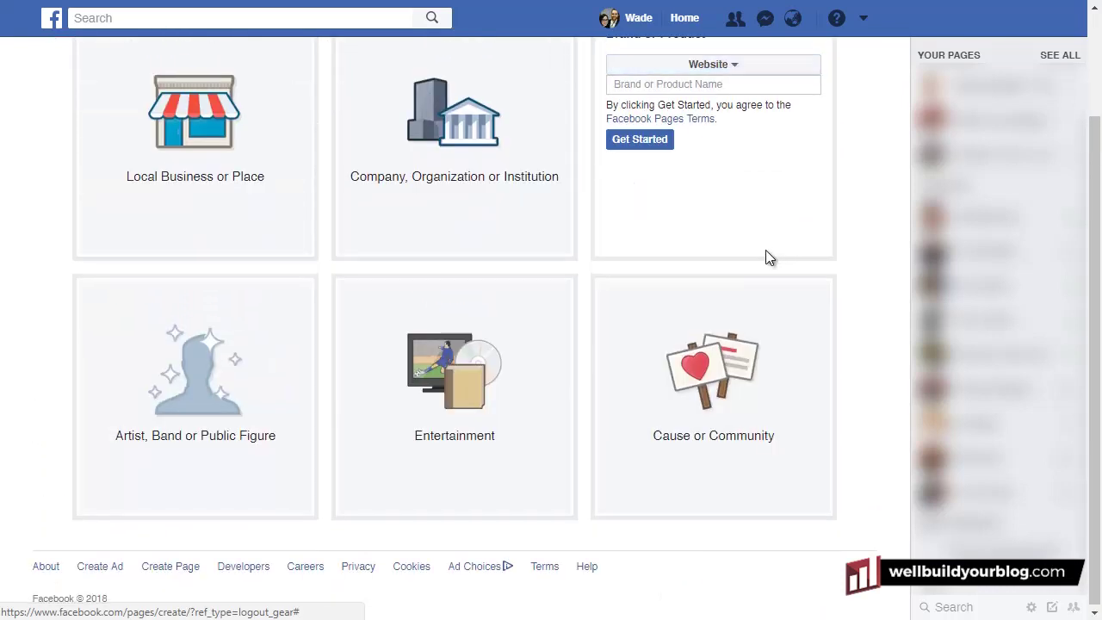
Name the page Flade Industries and create it
scroll(767, 255, "up", 2)
left_click(703, 214)
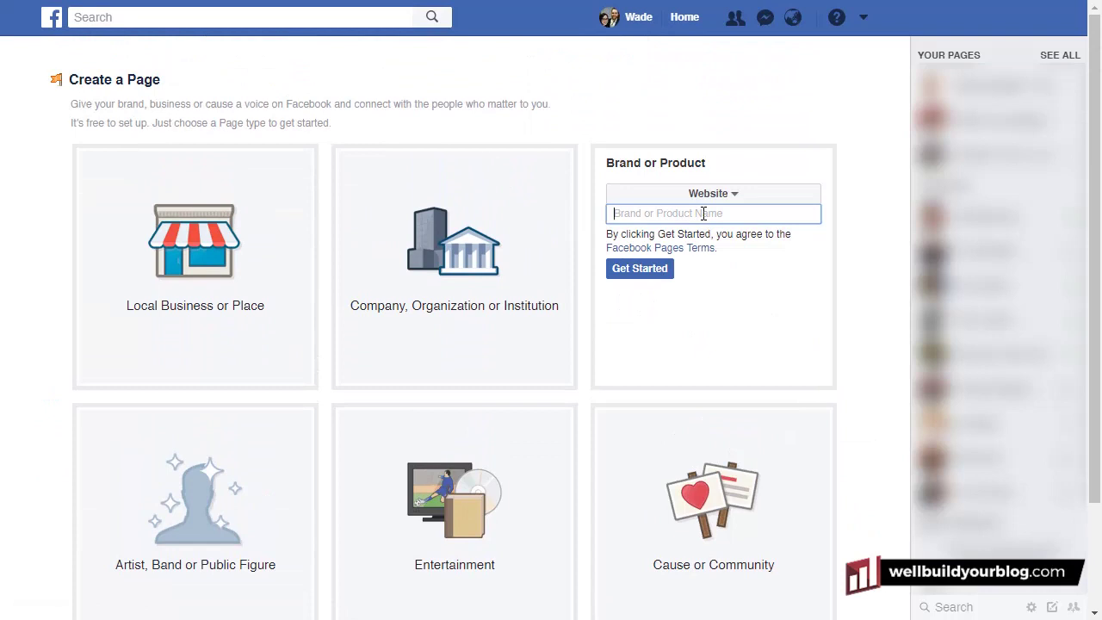
type("Flade Industries")
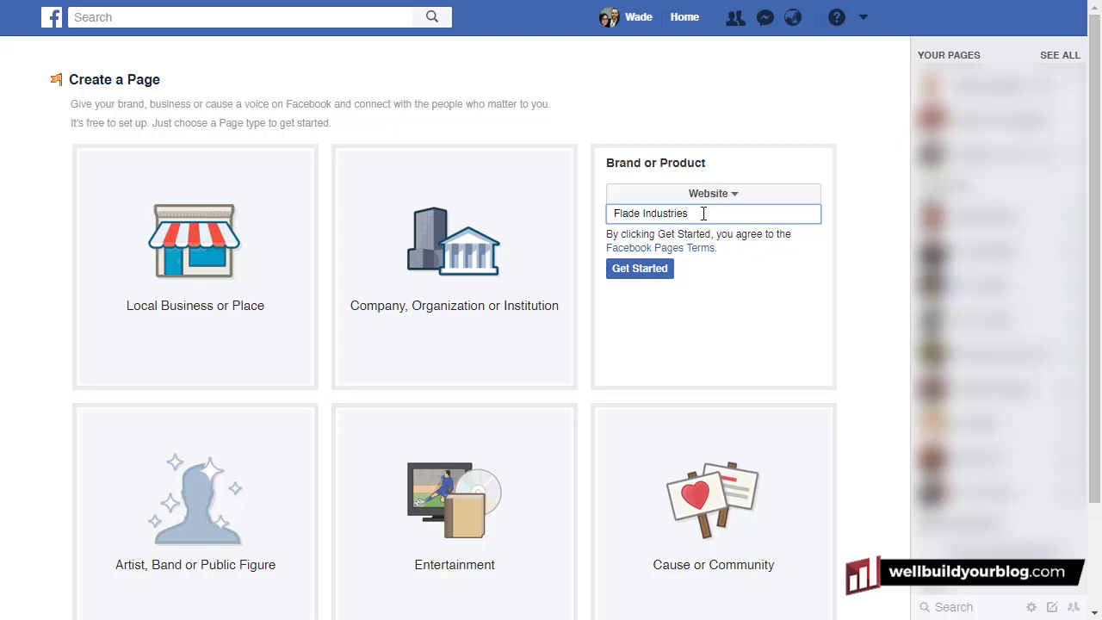
left_click(660, 270)
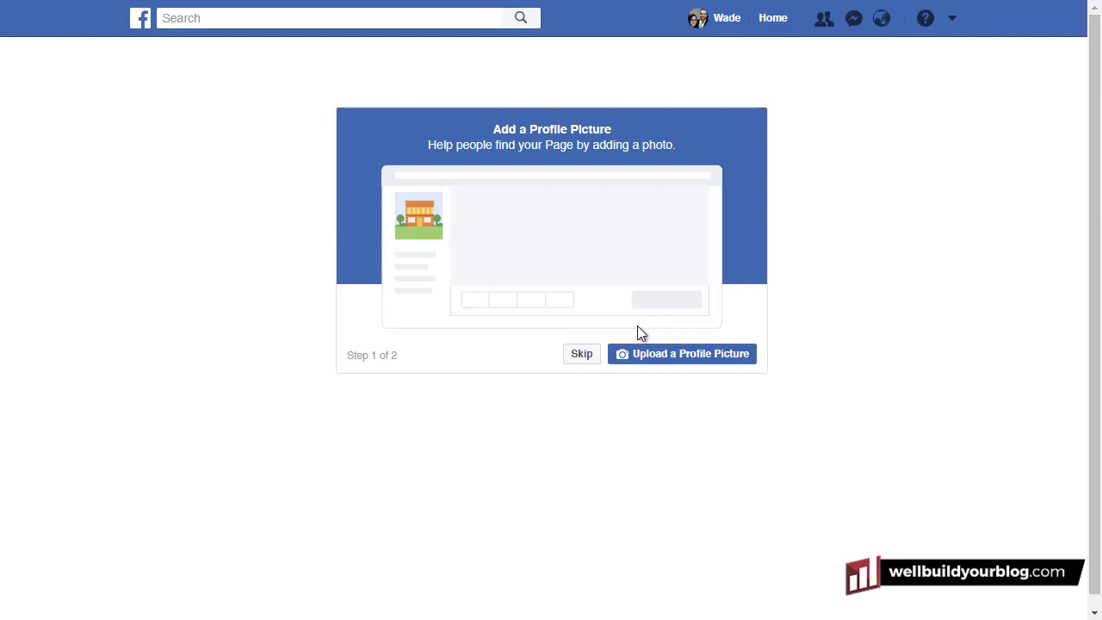
Upload Flade.jpg as the page's profile picture
left_click(707, 358)
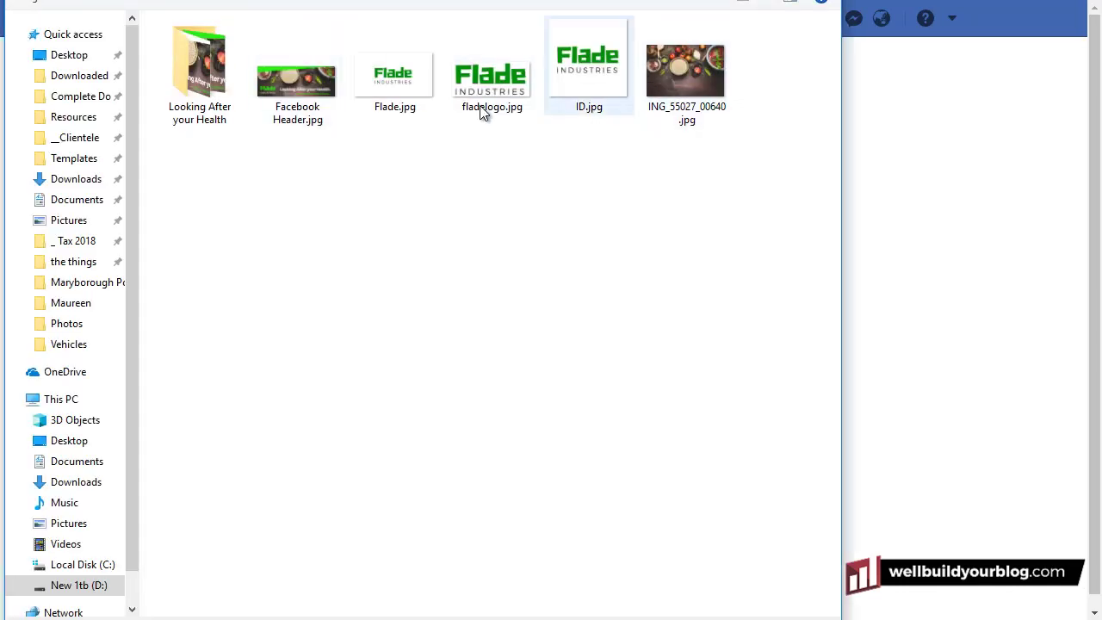
left_click(574, 82)
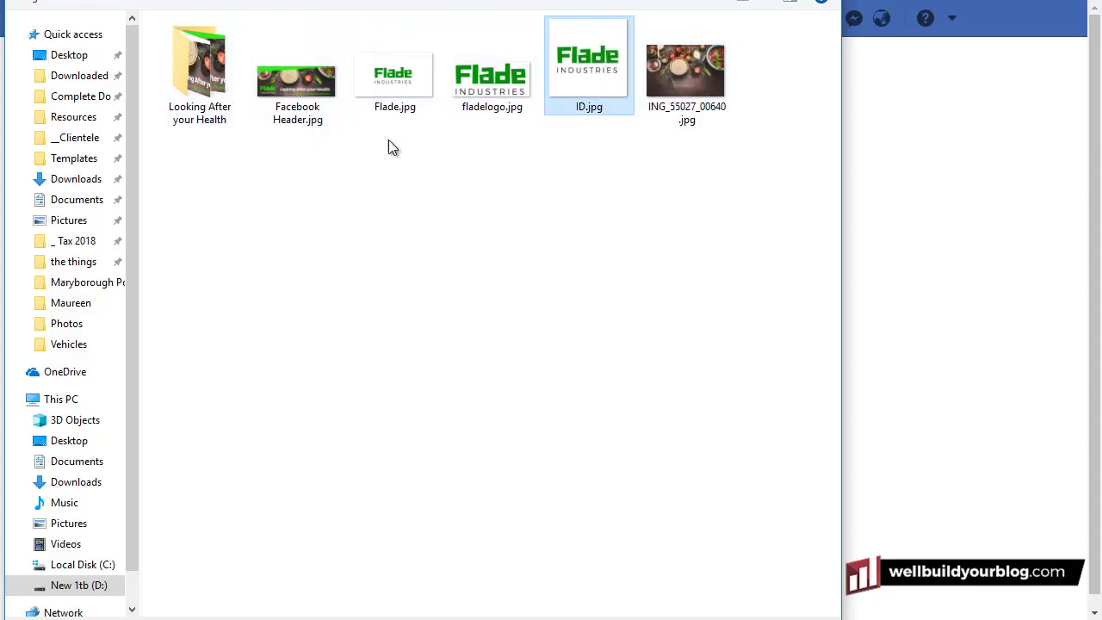
left_click(388, 96)
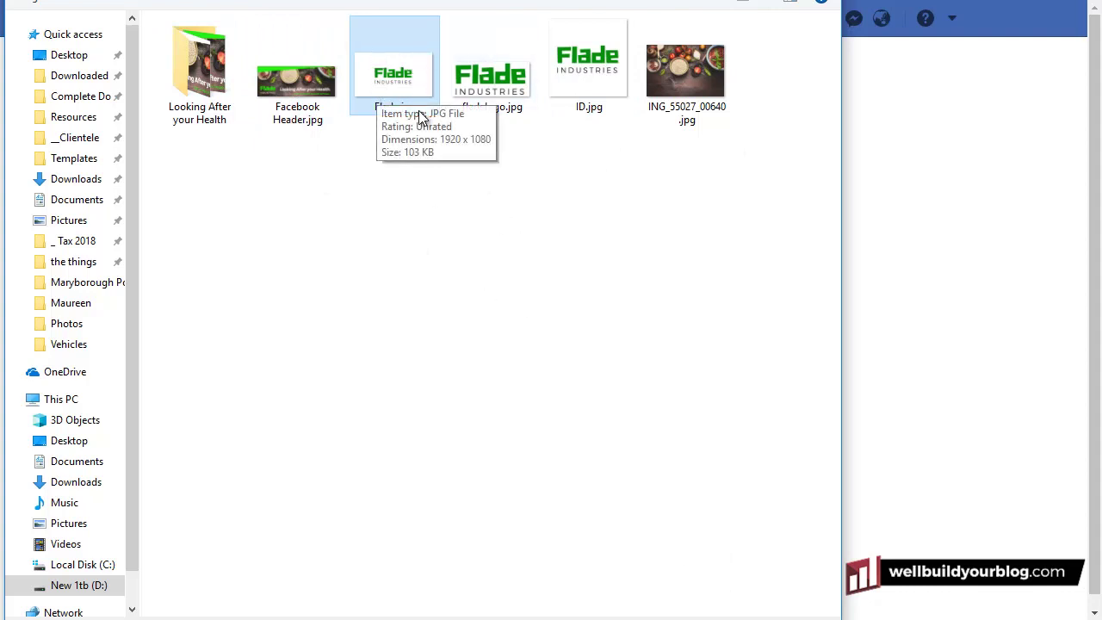
left_click(586, 75)
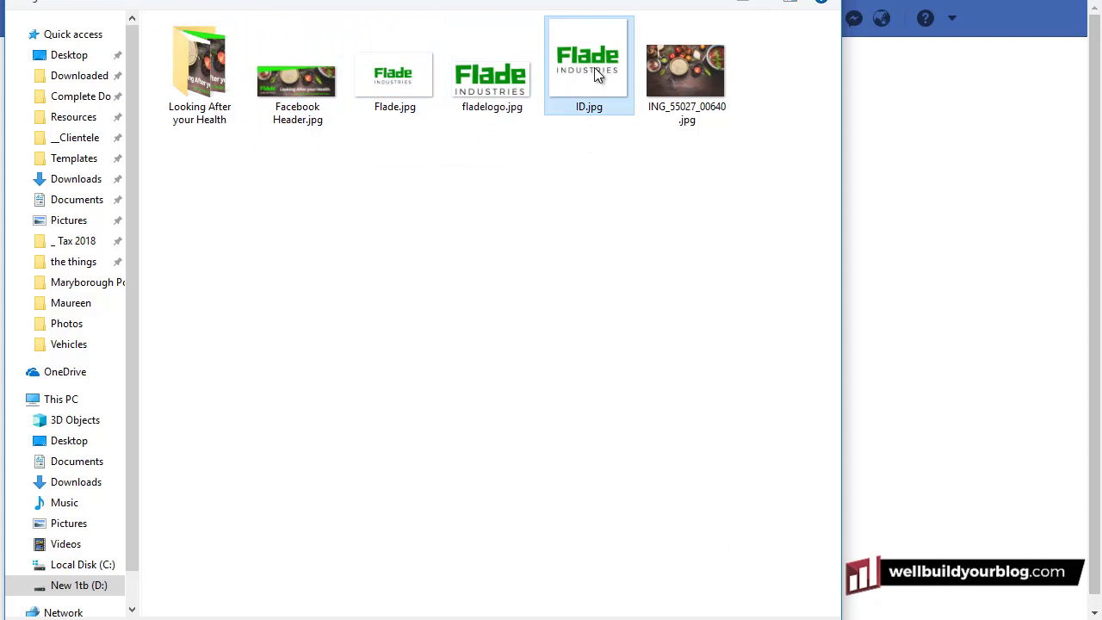
left_click(405, 75)
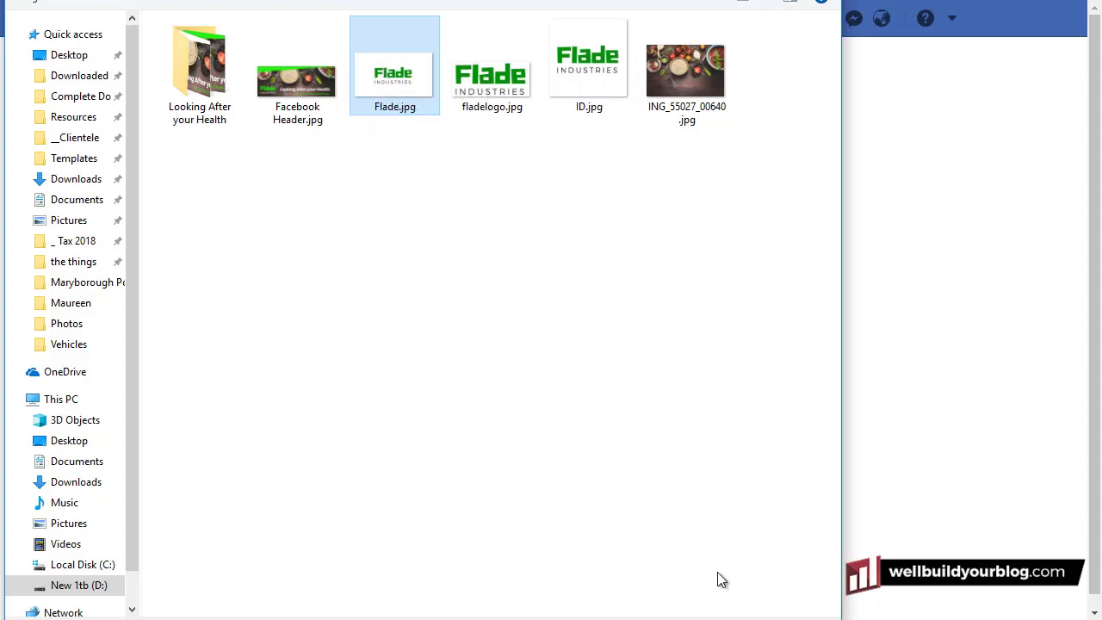
key("Return")
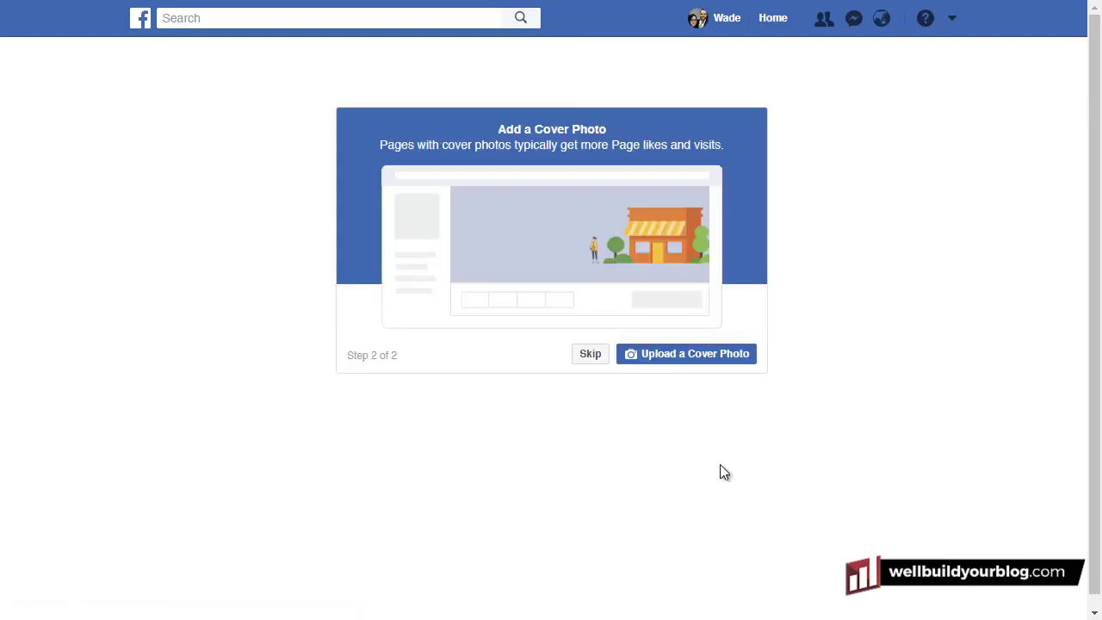
Upload Facebook Header.jpg as the page's cover photo
left_click(708, 361)
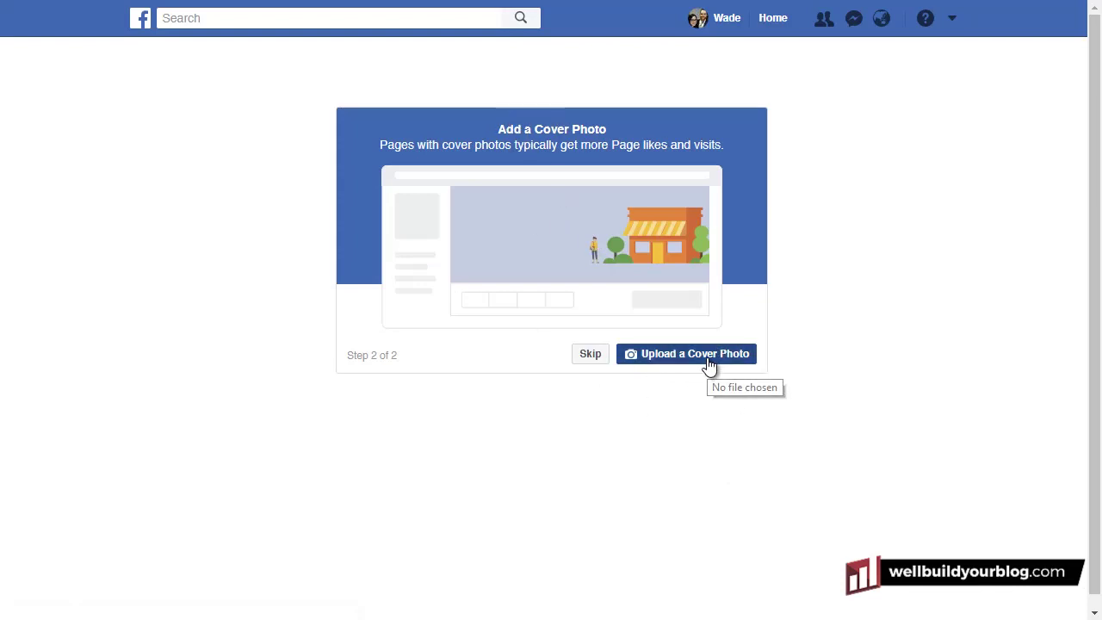
left_click(294, 89)
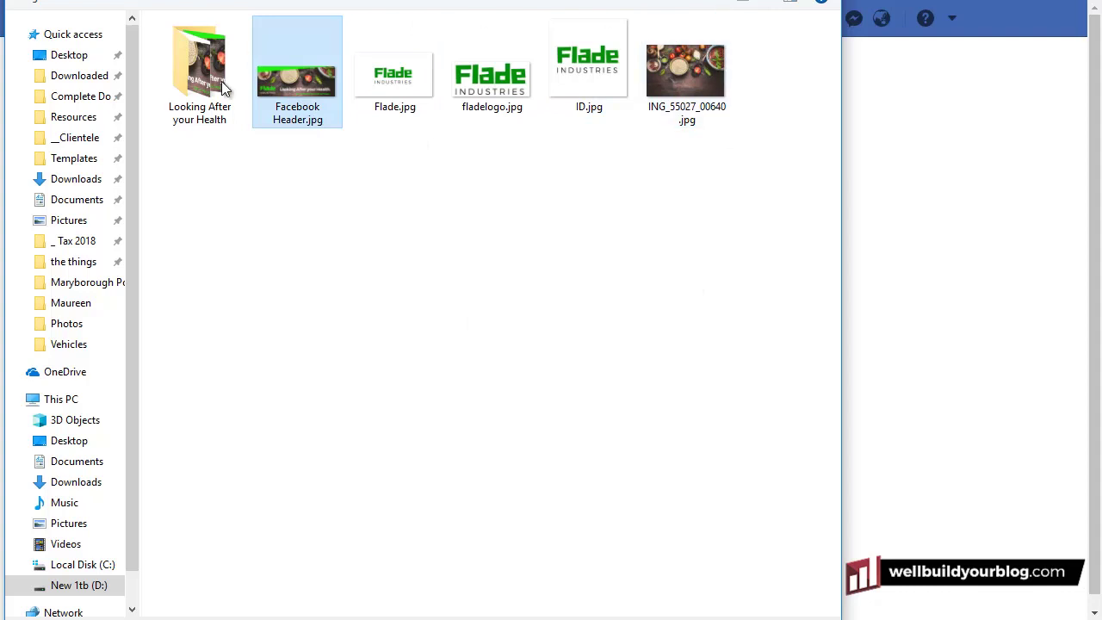
left_click(313, 234)
left_click(294, 90)
key("Return")
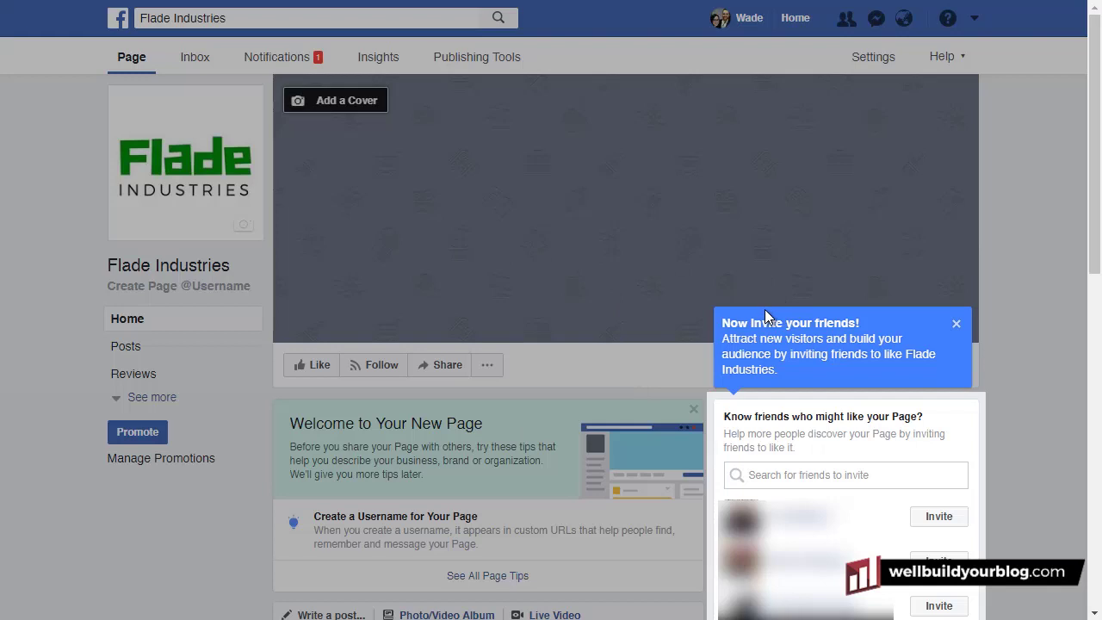
Look over the new page and dismiss the tip about inviting friends
scroll(857, 324, "down", 2)
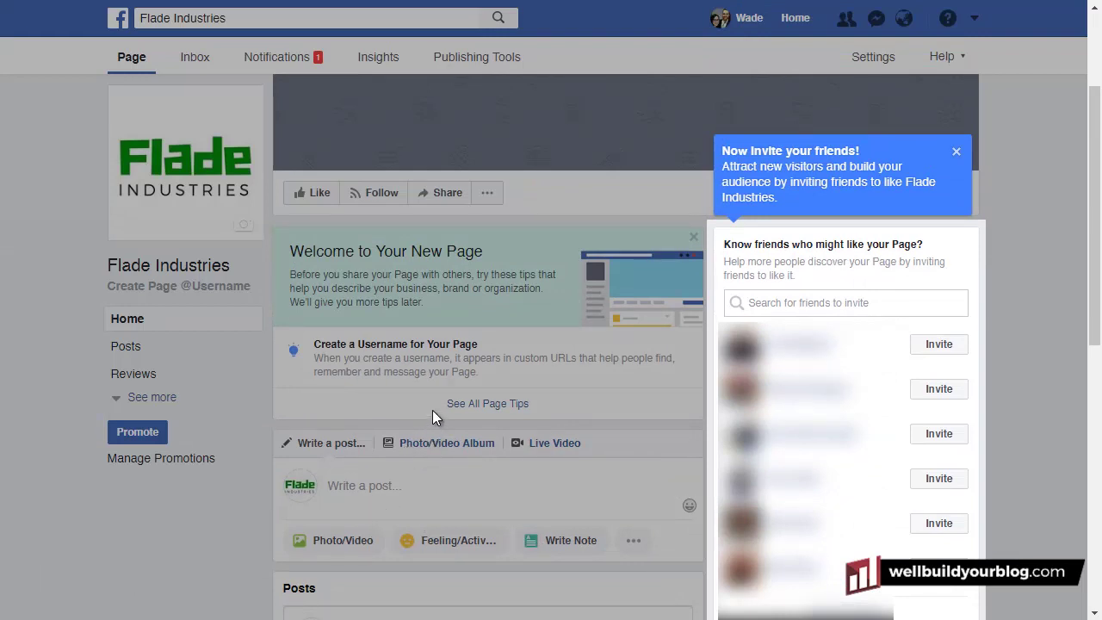
scroll(841, 306, "up", 1)
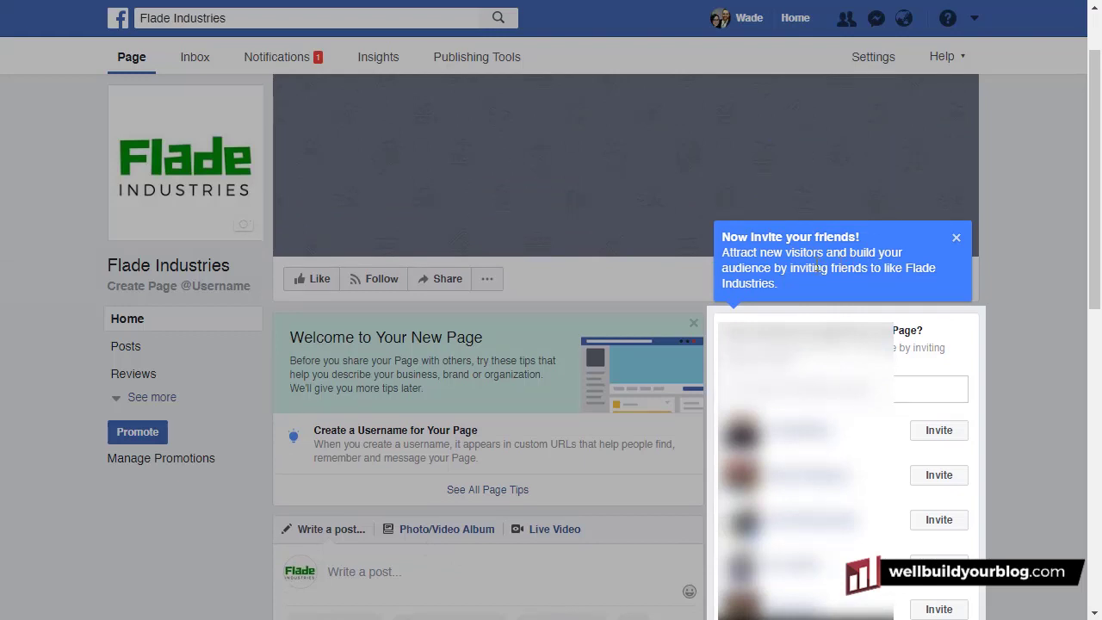
left_click(955, 238)
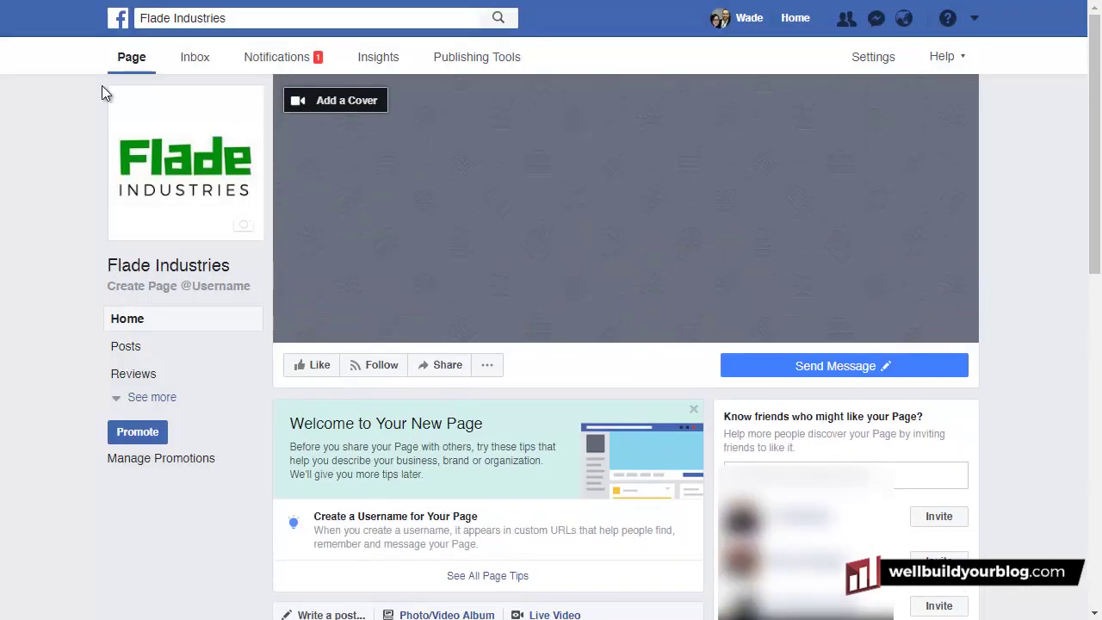
Choose ID.jpg as the replacement image for the page's profile picture
mouse_move(246, 228)
left_click(244, 225)
left_click(215, 262)
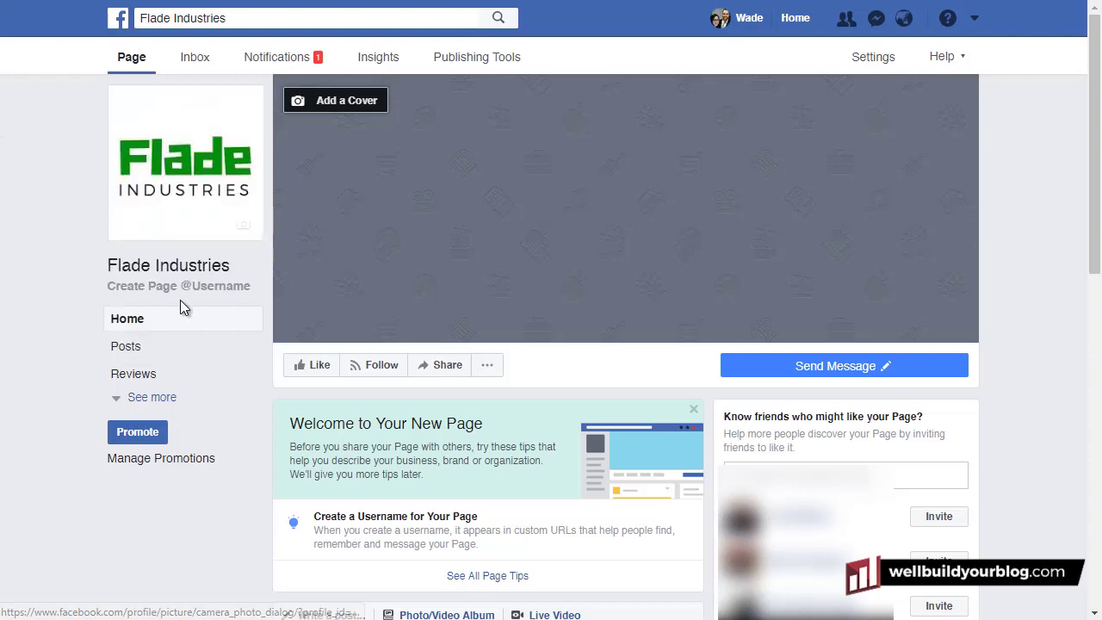
double_click(607, 82)
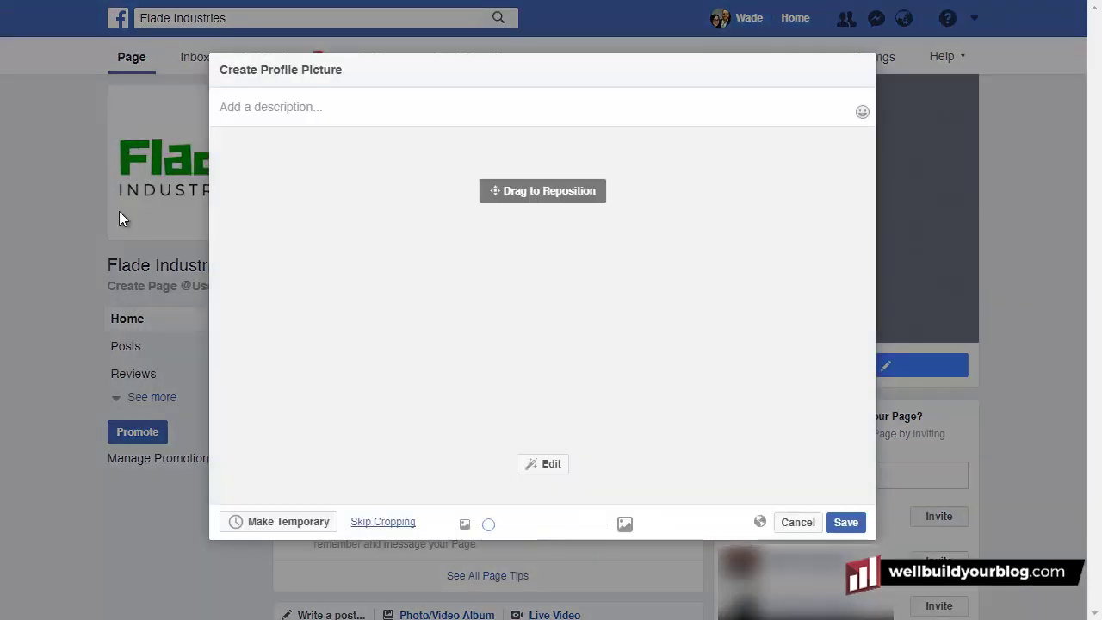
Fit the whole logo in the profile picture crop at minimum zoom and save the picture
left_click_drag(611, 354, 580, 484)
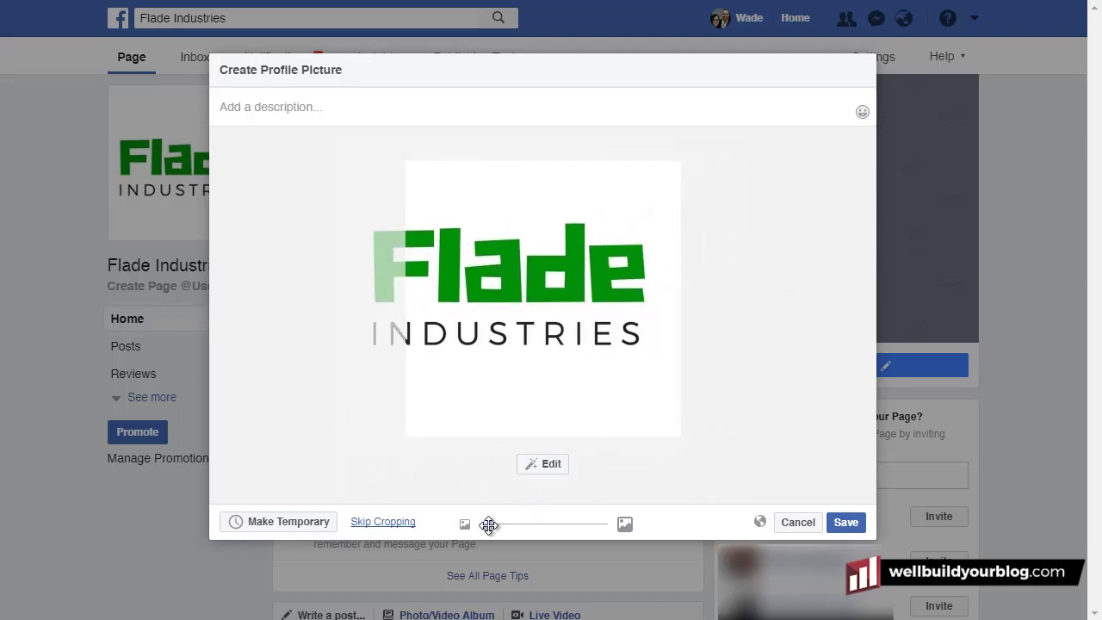
left_click_drag(488, 524, 588, 524)
left_click_drag(534, 205, 438, 250)
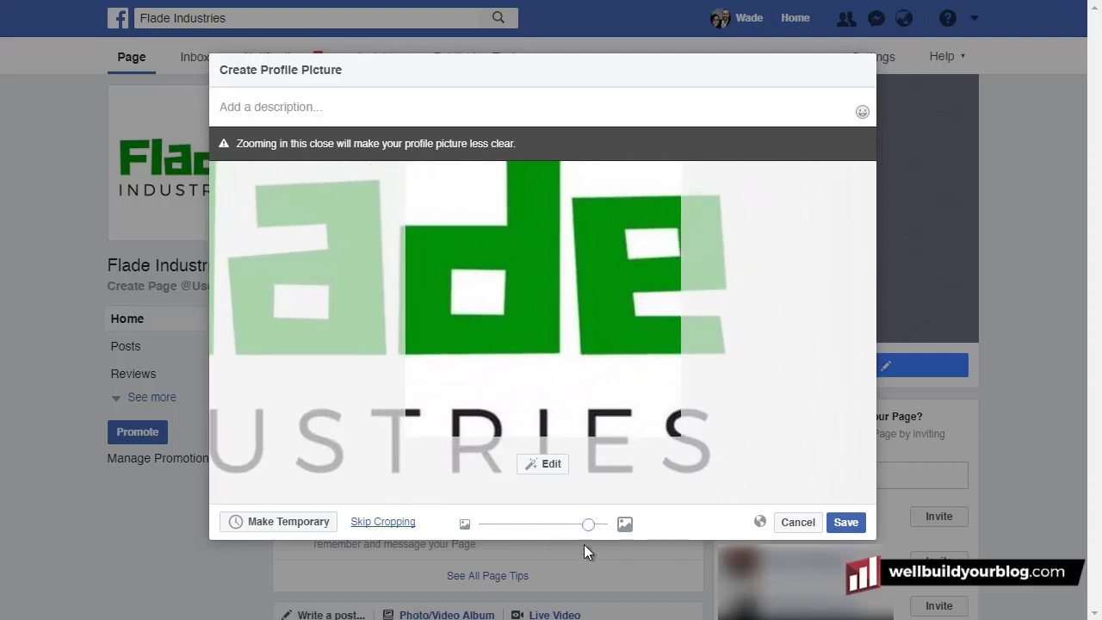
left_click_drag(589, 525, 469, 528)
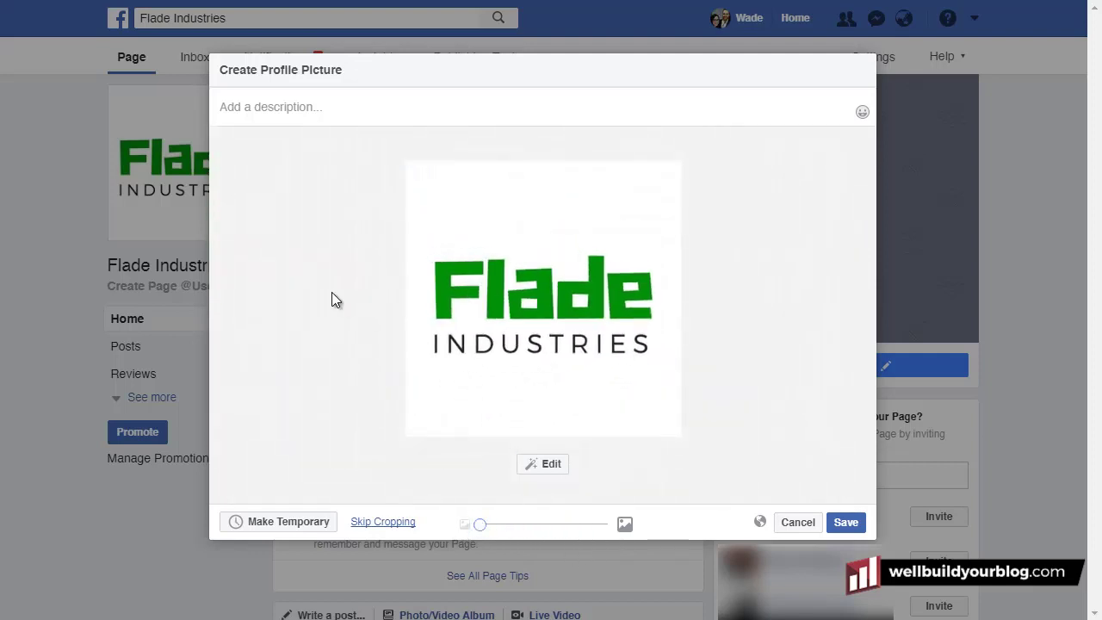
left_click(842, 527)
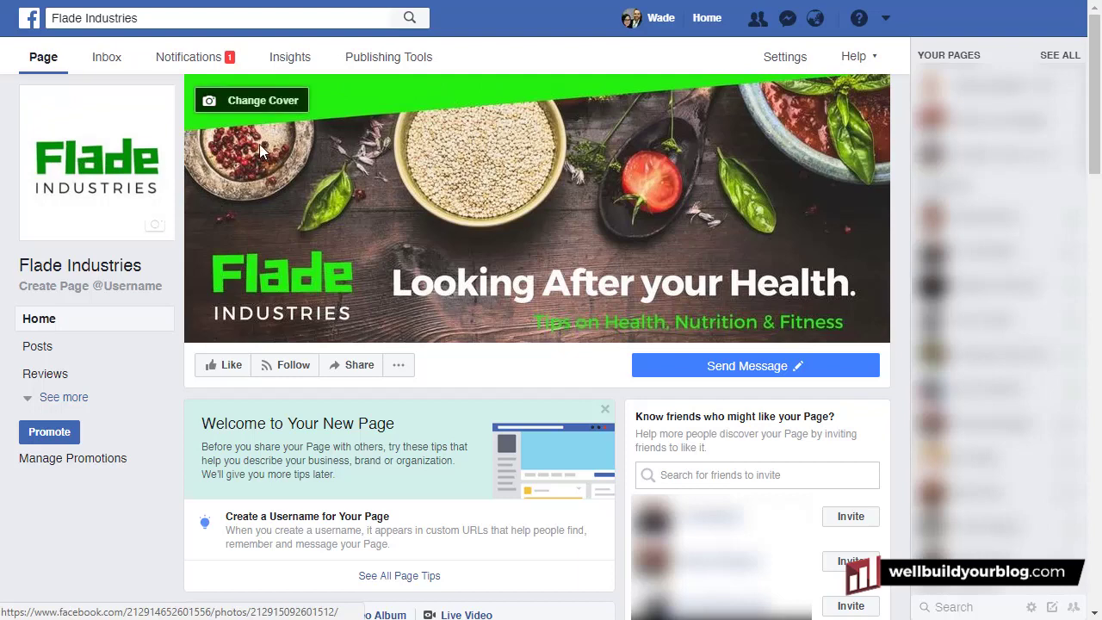
Replace the page's cover by uploading Facebook Header.jpg again
left_click(231, 105)
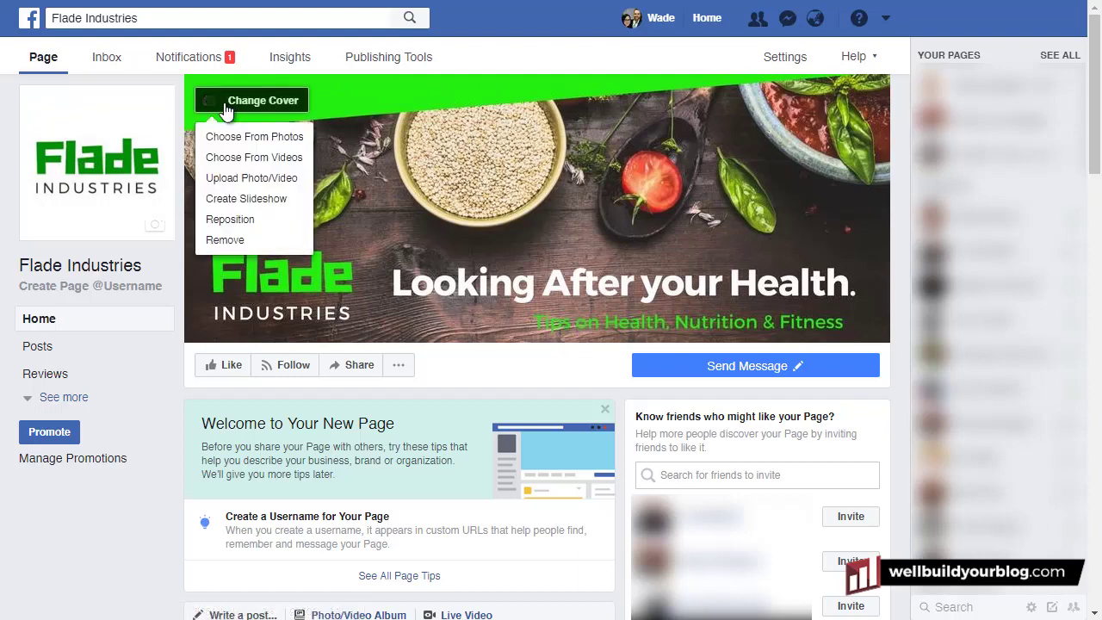
left_click(249, 178)
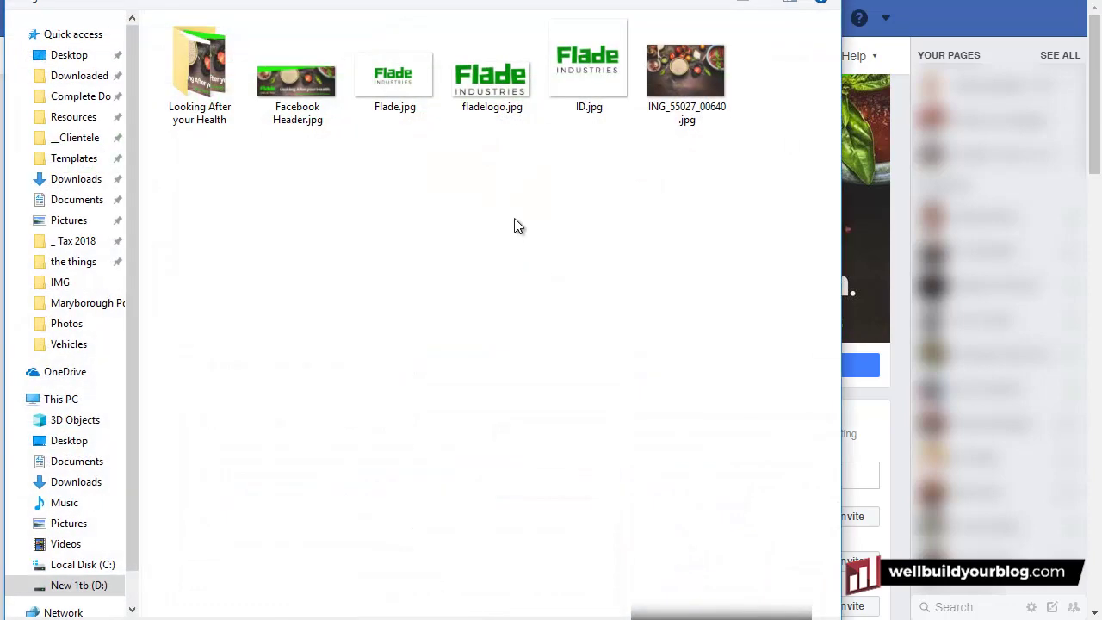
double_click(283, 91)
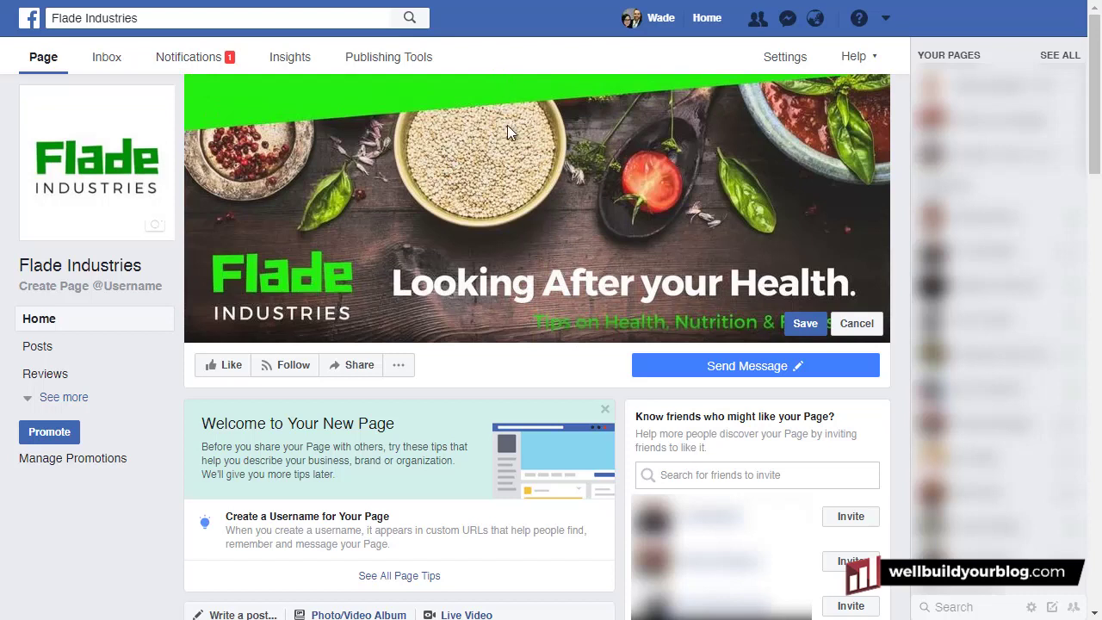
Start a page post announcing "We're now on Facebook! Check out our site at"
scroll(259, 258, "down", 2)
scroll(448, 258, "down", 2)
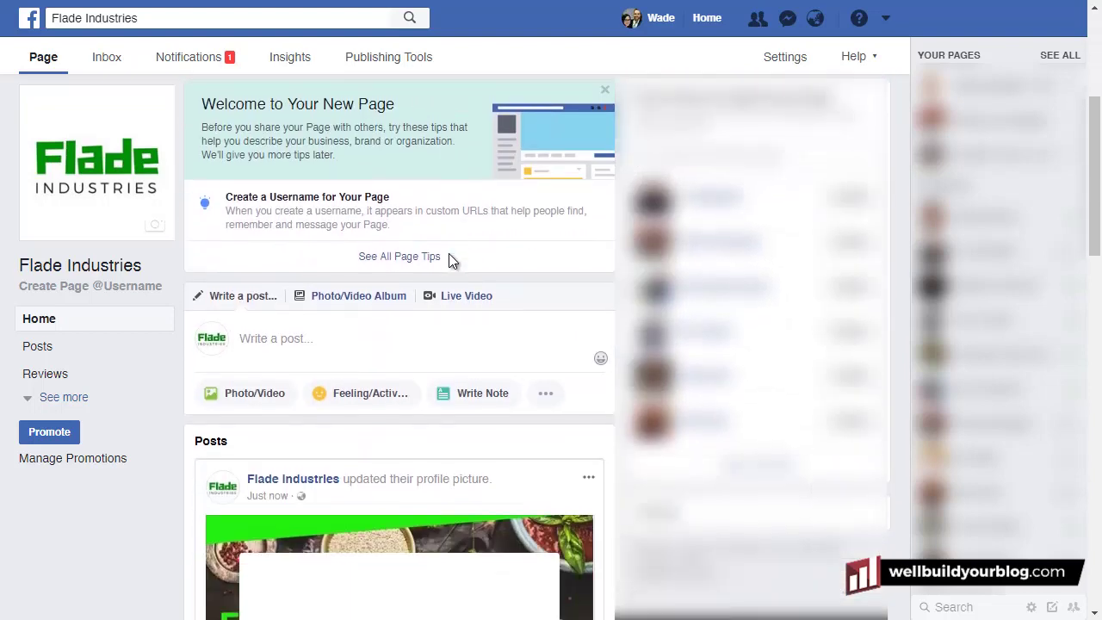
scroll(447, 267, "down", 2)
scroll(370, 270, "up", 2)
left_click(297, 310)
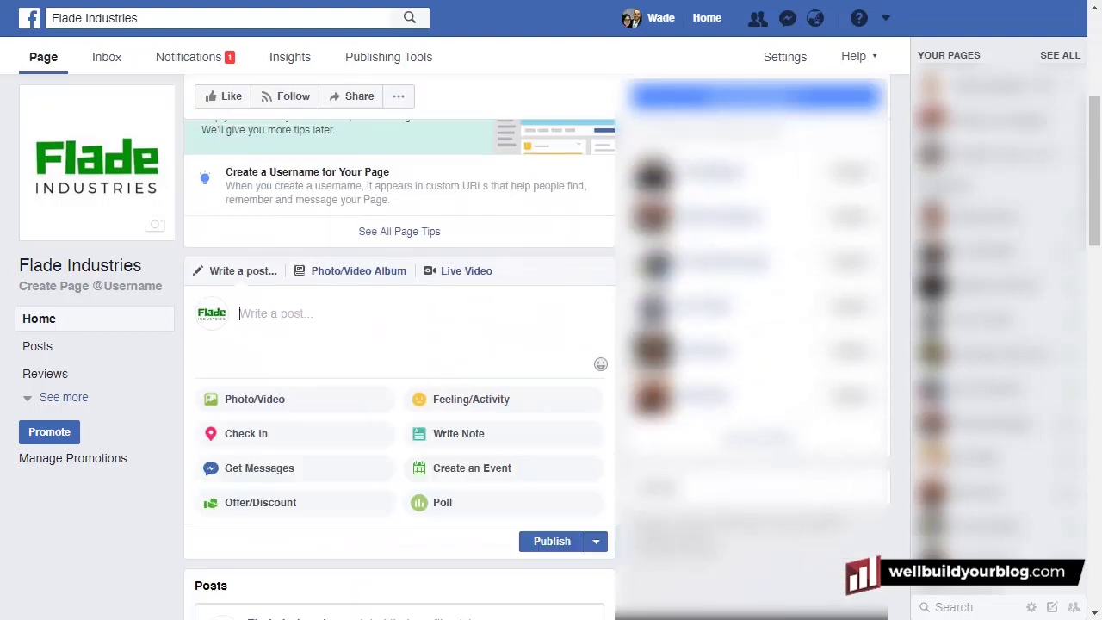
type("We're n")
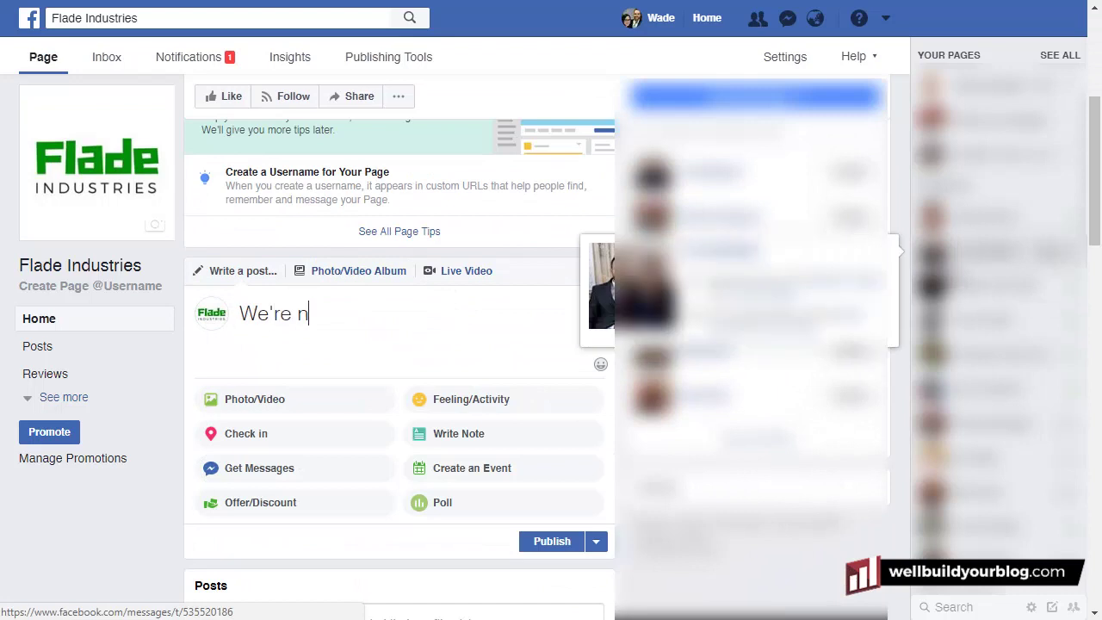
type("ow on Facebook!")
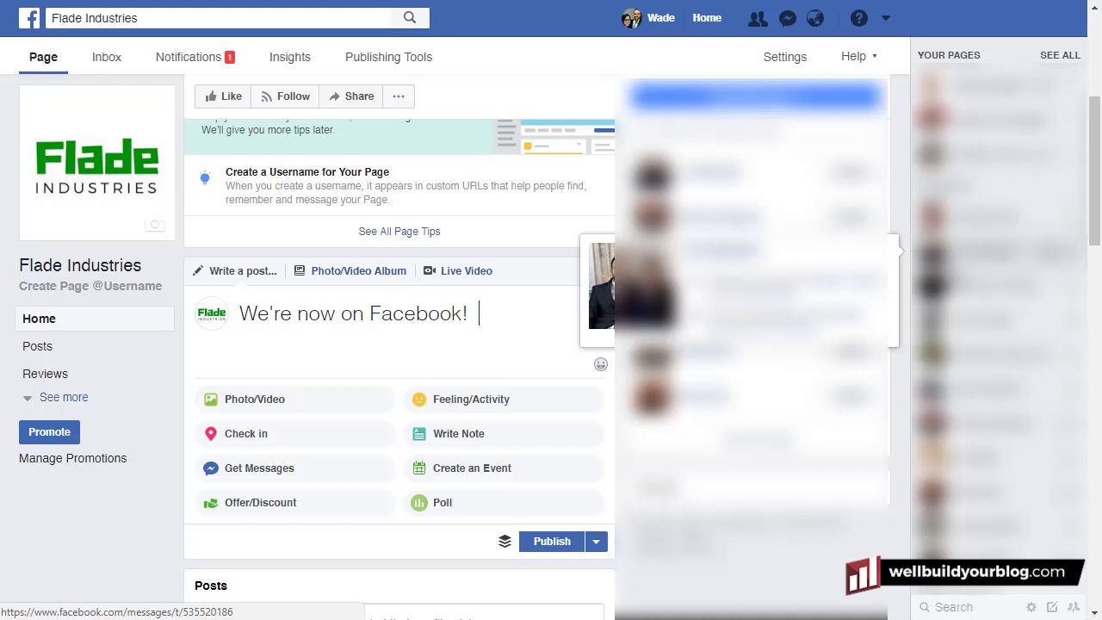
type("  Check out")
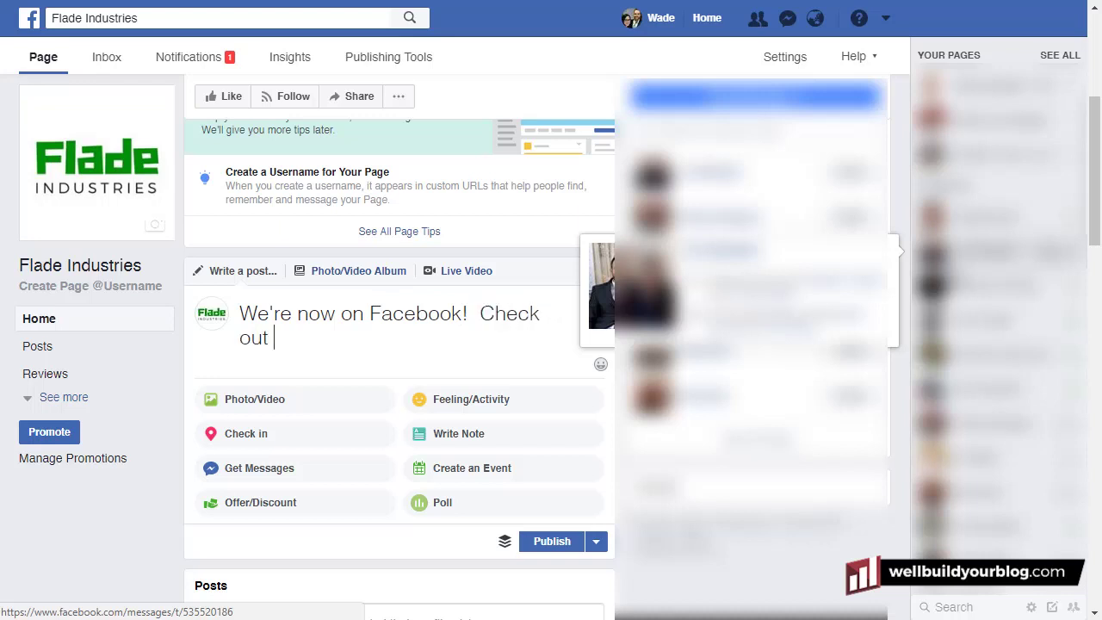
type(" our site at www.")
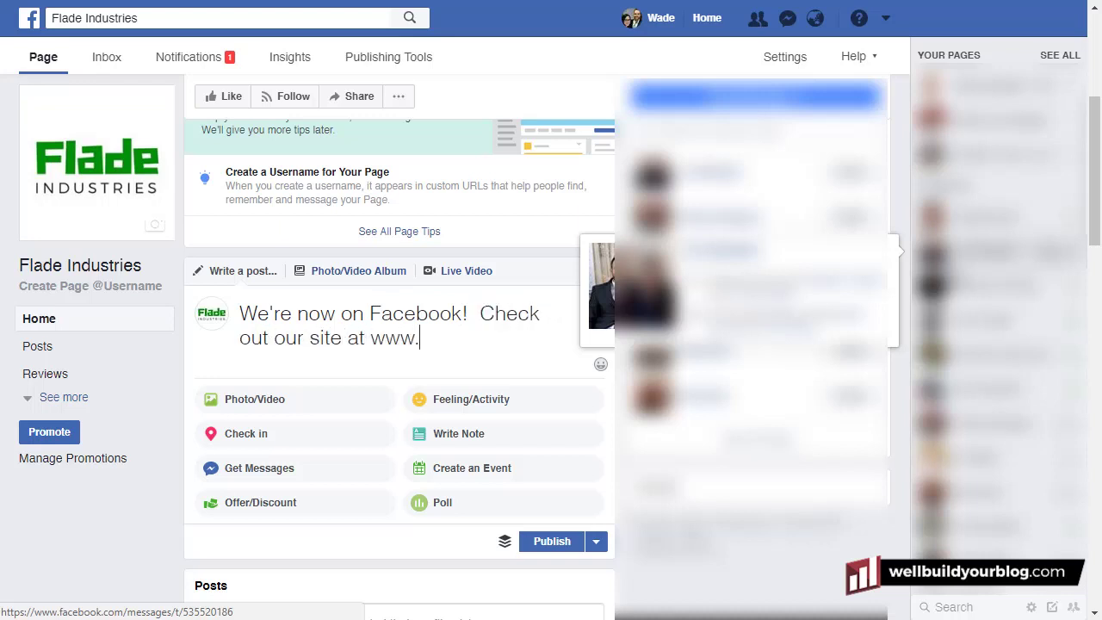
key("BackSpace")
key("BackSpace")
key("BackSpace")
key("BackSpace")
key("BackSpace")
type("http://www.wa")
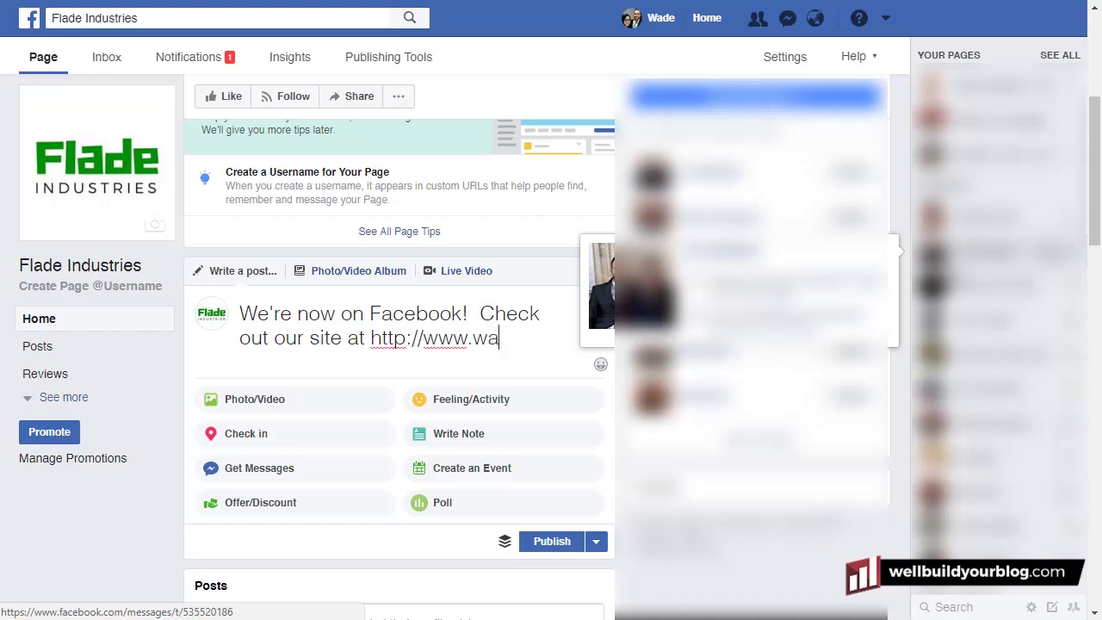
type("de")
key("BackSpace")
key("BackSpace")
key("BackSpace")
key("BackSpace")
type("wellbuildyourblog.com/")
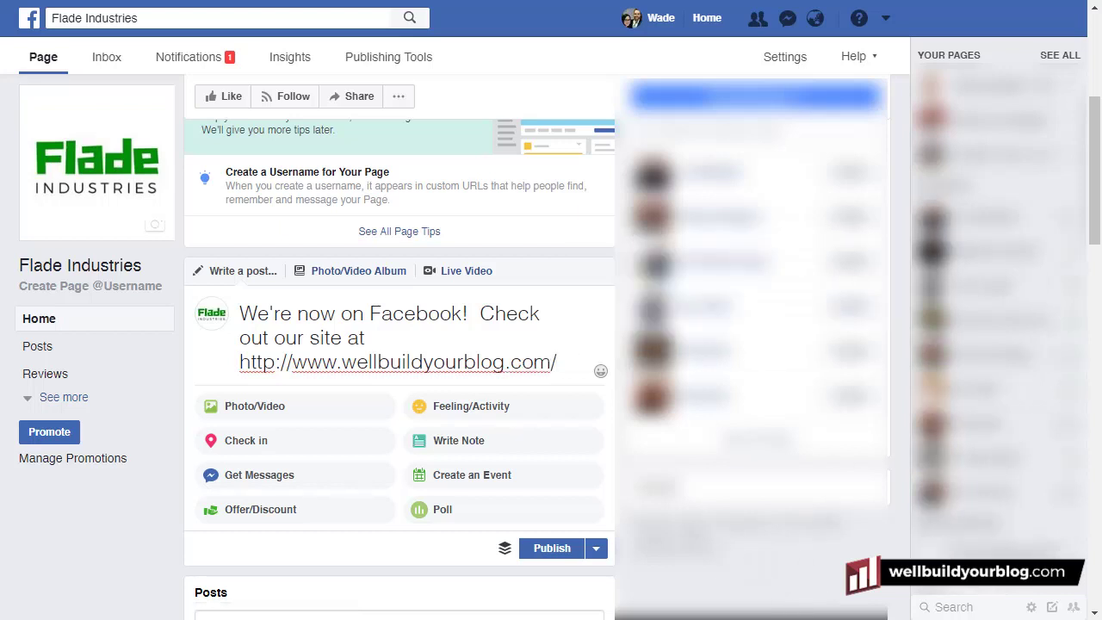
left_click(556, 551)
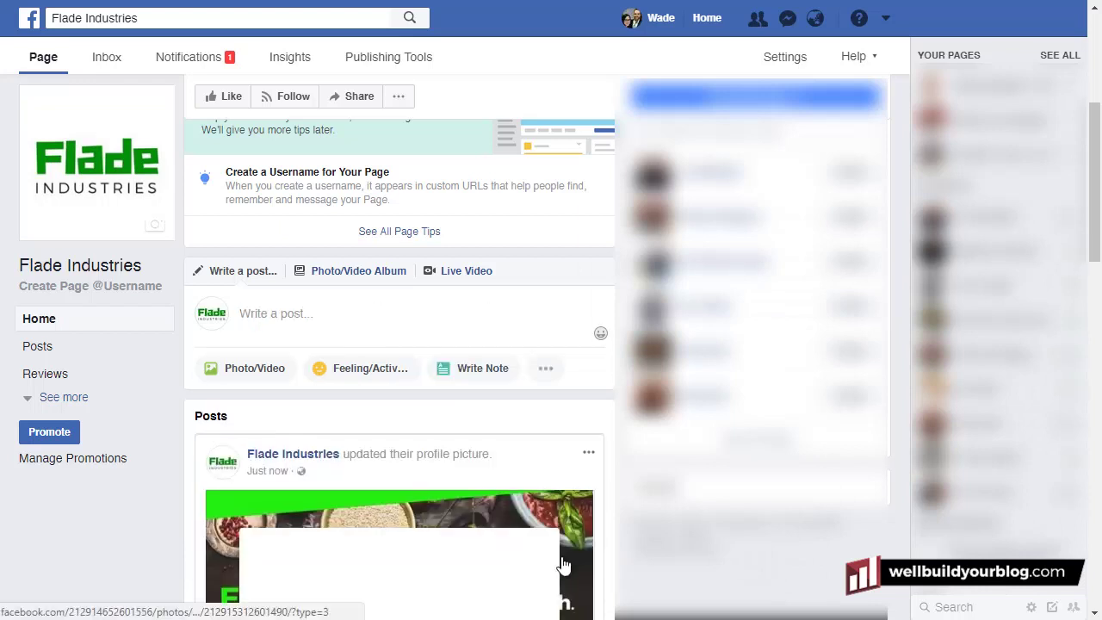
left_click(561, 556)
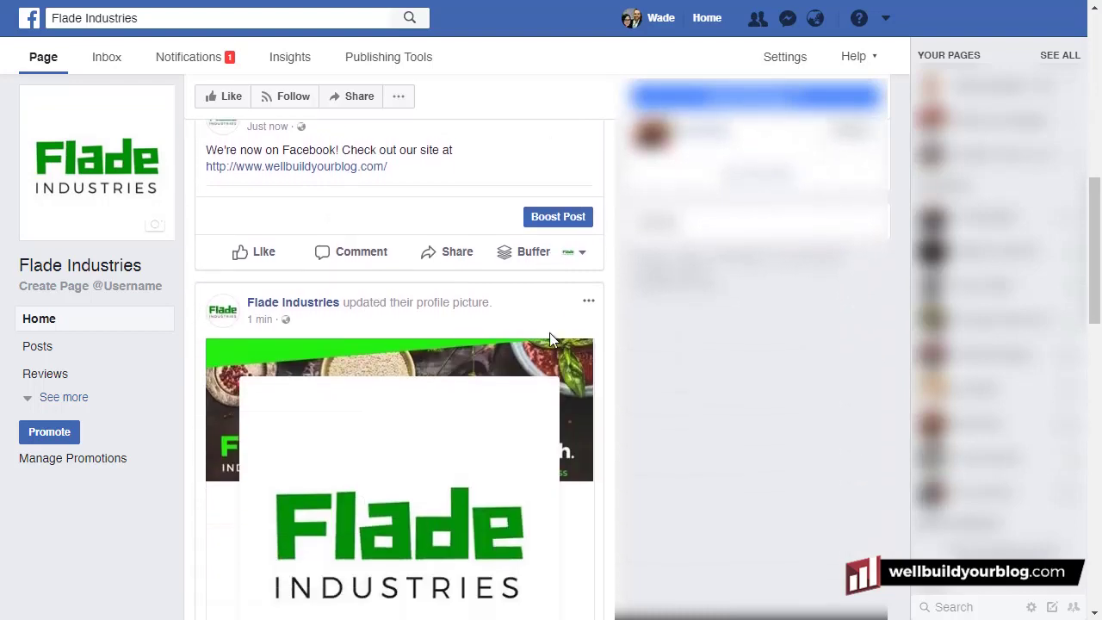
Review the published post, the earlier picture updates and the page header
scroll(551, 342, "down", 3)
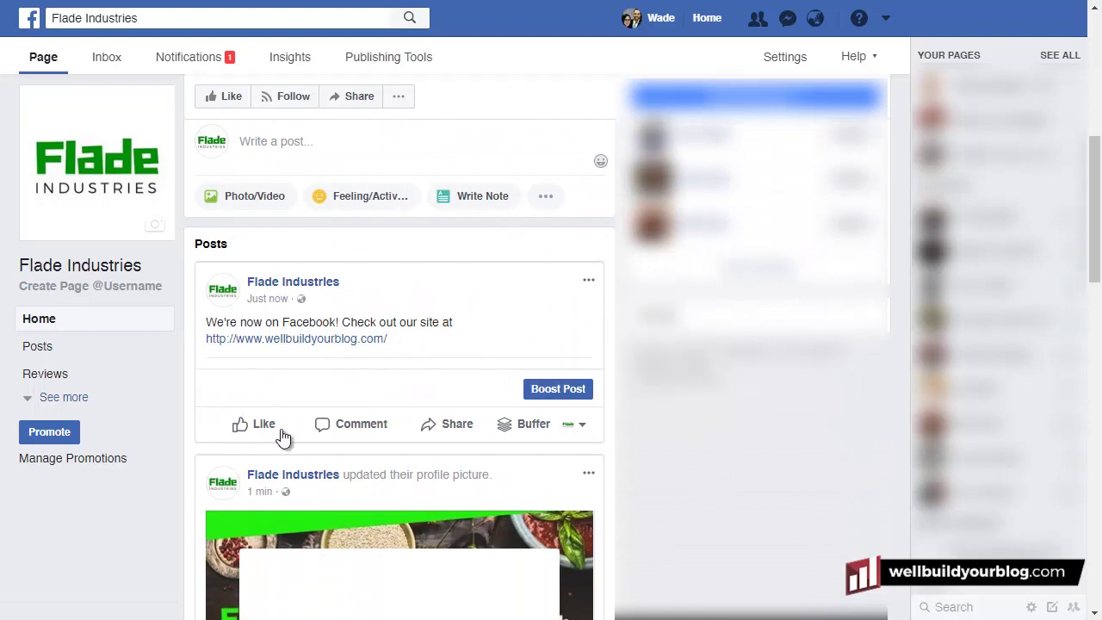
scroll(473, 366, "down", 3)
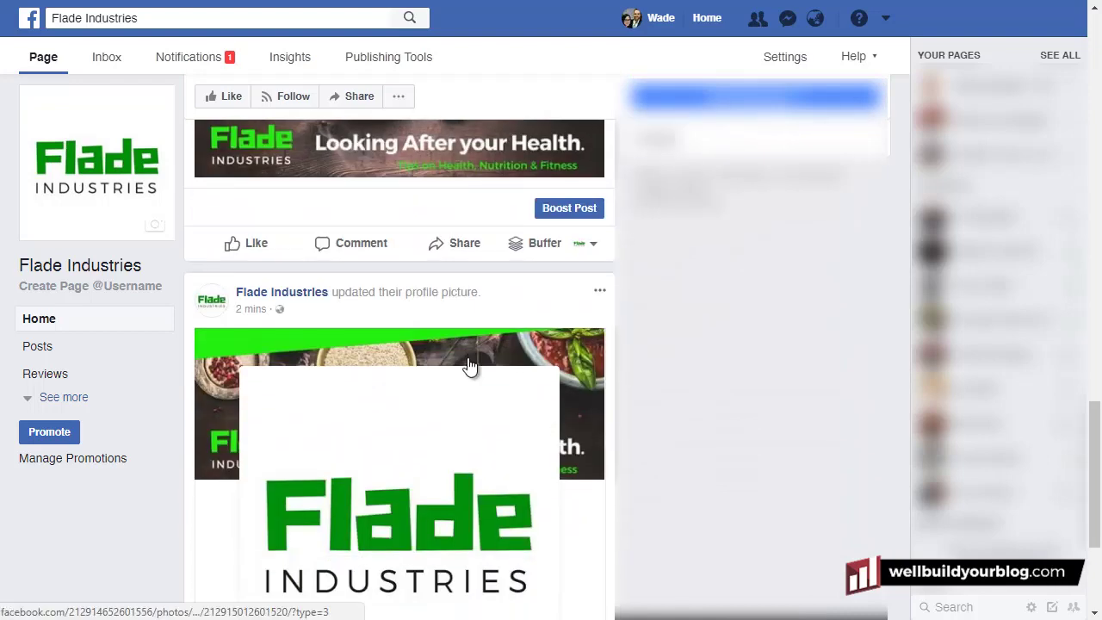
scroll(472, 366, "down", 3)
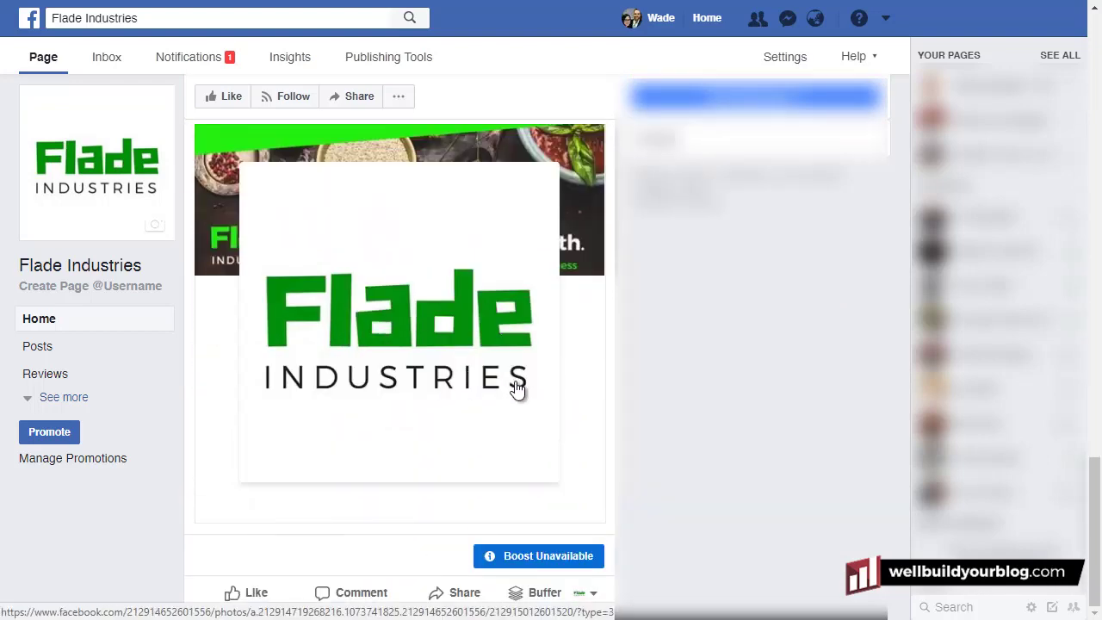
scroll(605, 414, "down", 5)
scroll(584, 370, "down", 4)
scroll(584, 370, "up", 10)
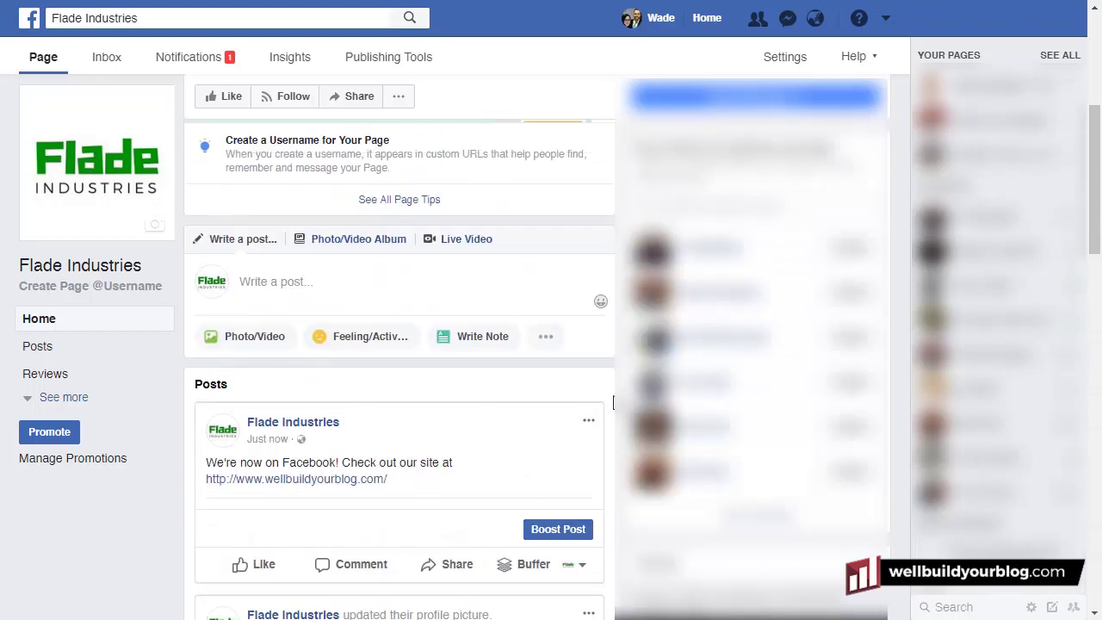
scroll(584, 369, "up", 2)
scroll(588, 386, "up", 3)
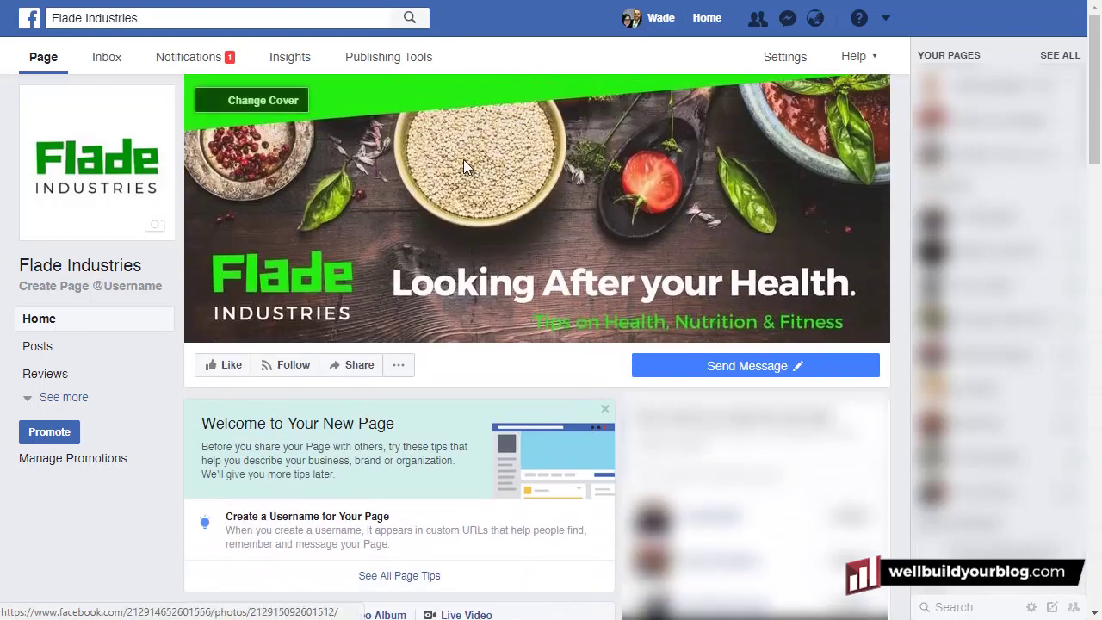
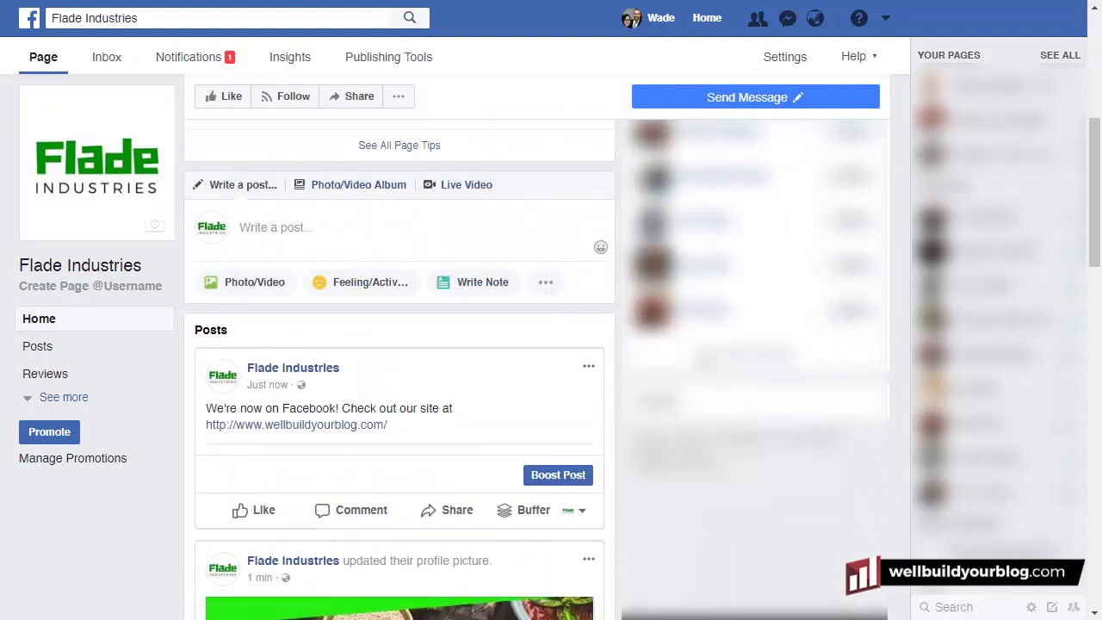
Edit the page's Send Message button and choose Send Email from the Contact you options
mouse_move(757, 198)
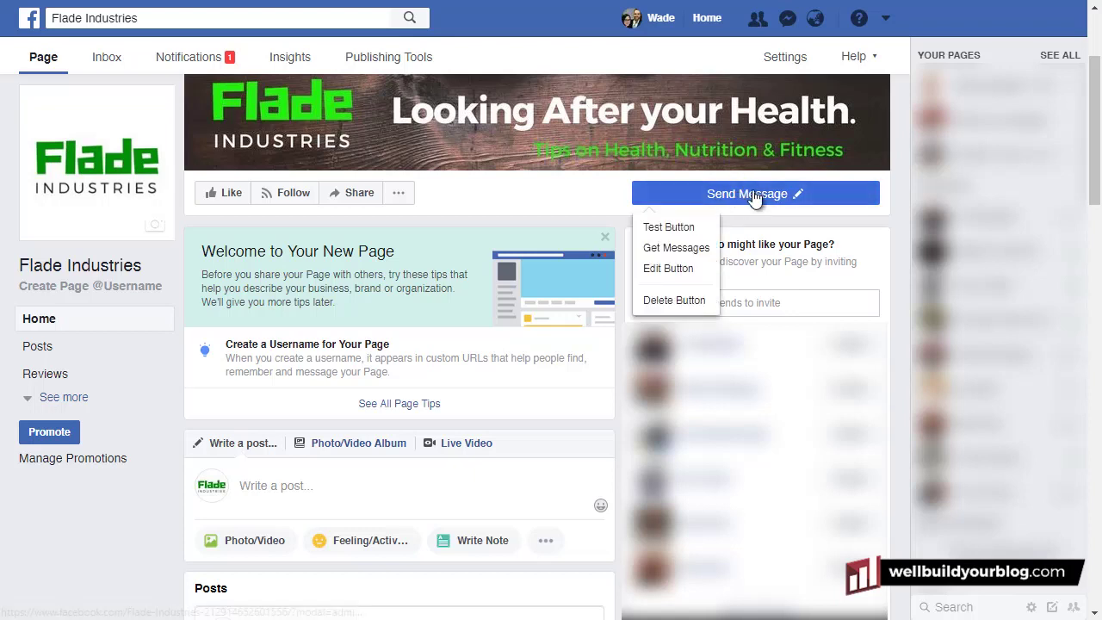
left_click(676, 268)
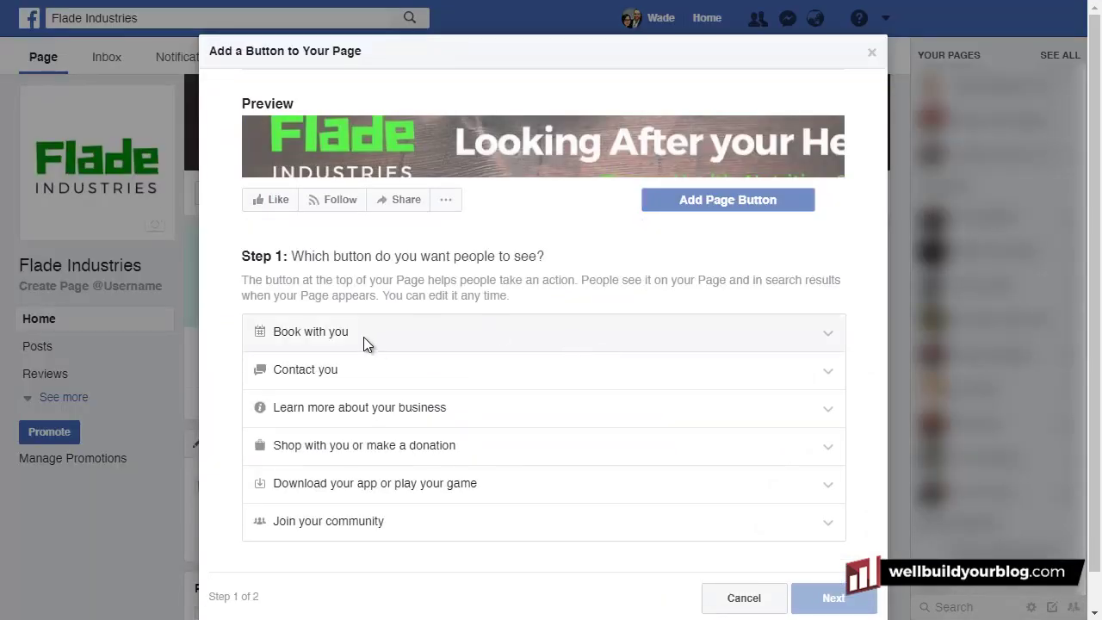
left_click_drag(274, 332, 347, 331)
left_click(287, 405)
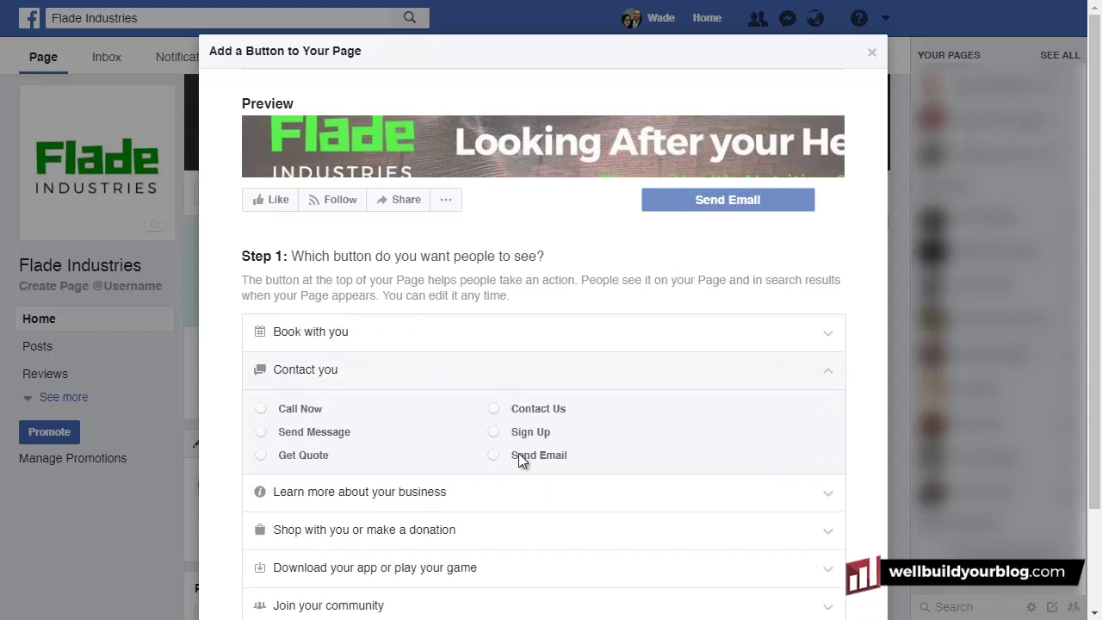
scroll(554, 310, "down", 2)
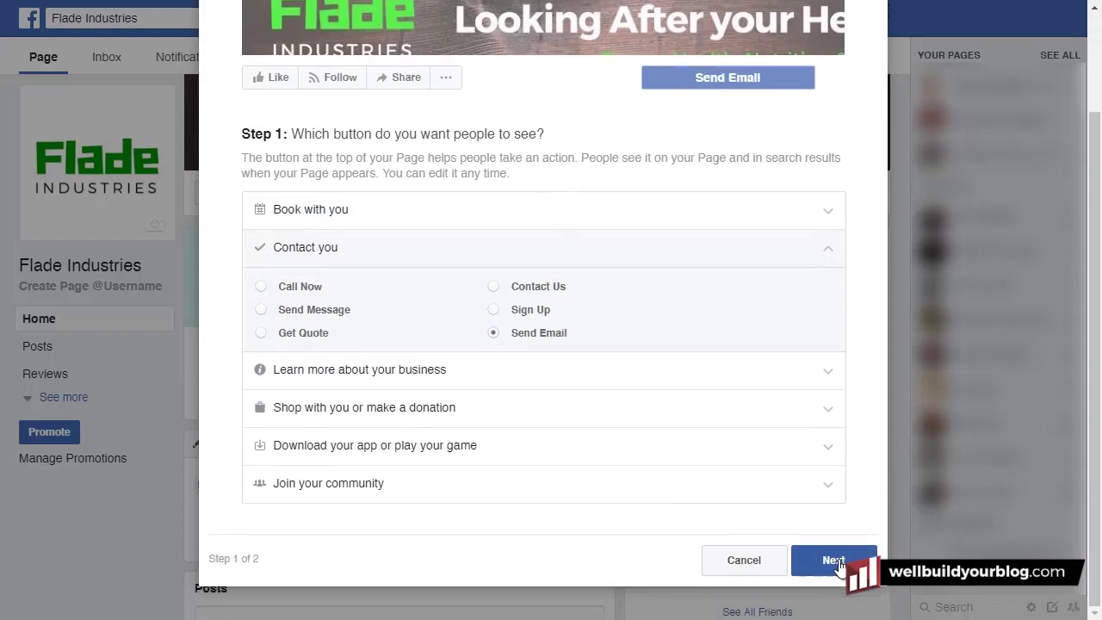
Check the Learn more about your business options, reselect Send Email under Contact you and continue to the button's destination
left_click(362, 371)
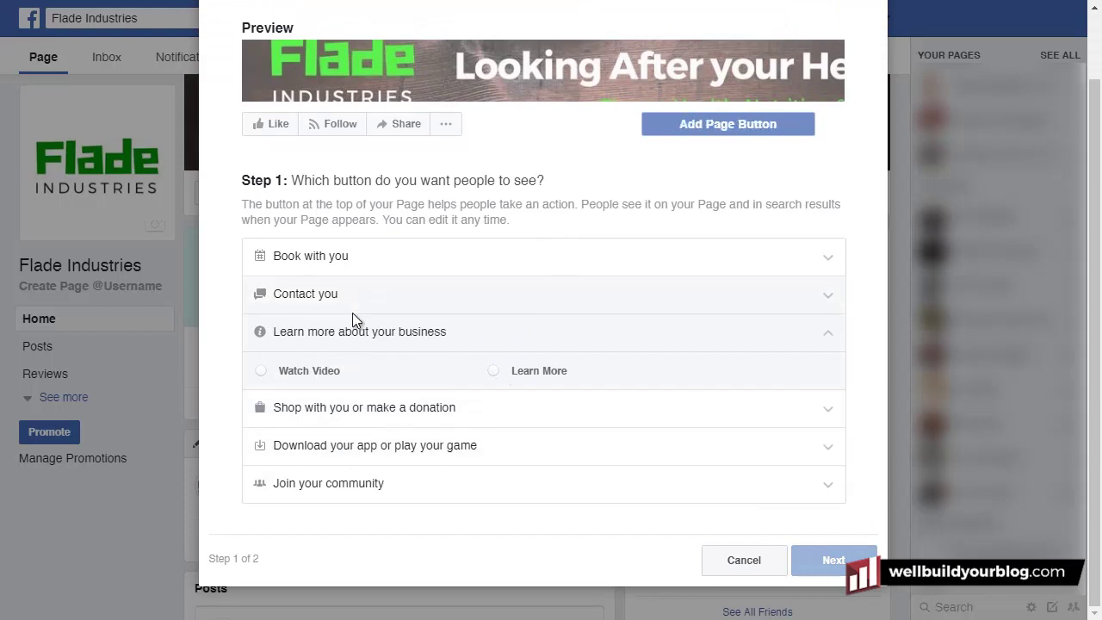
left_click(344, 289)
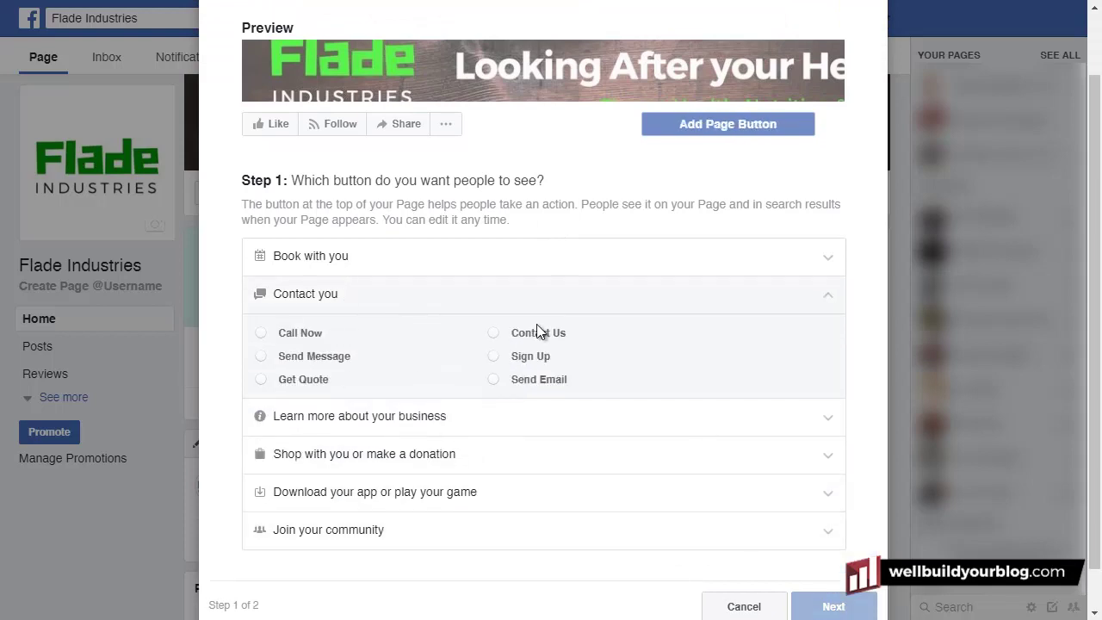
left_click(492, 380)
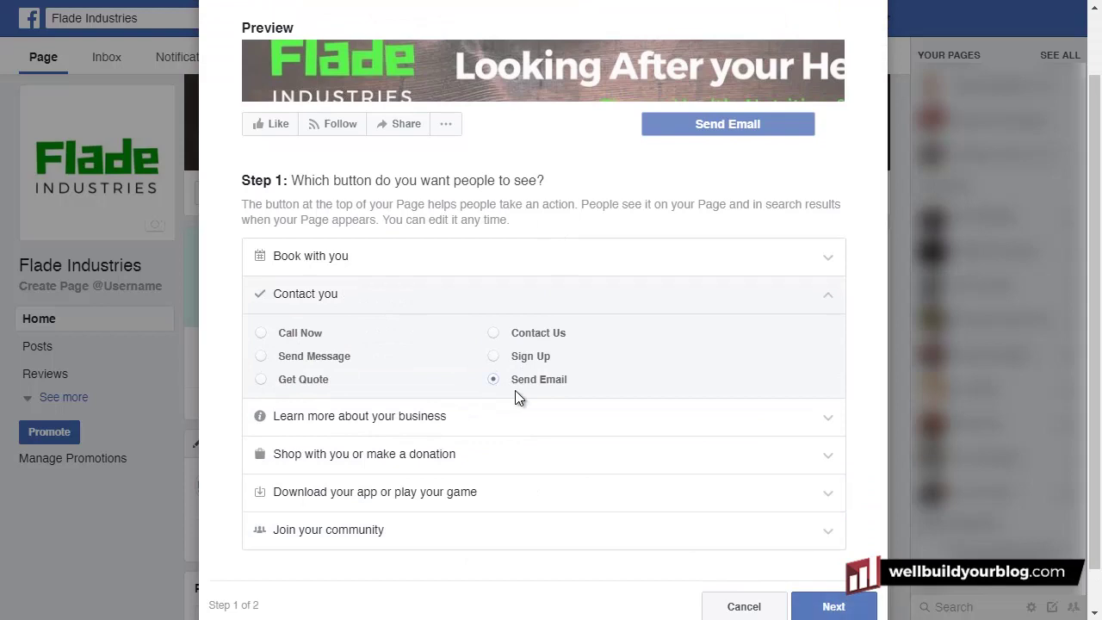
left_click(809, 604)
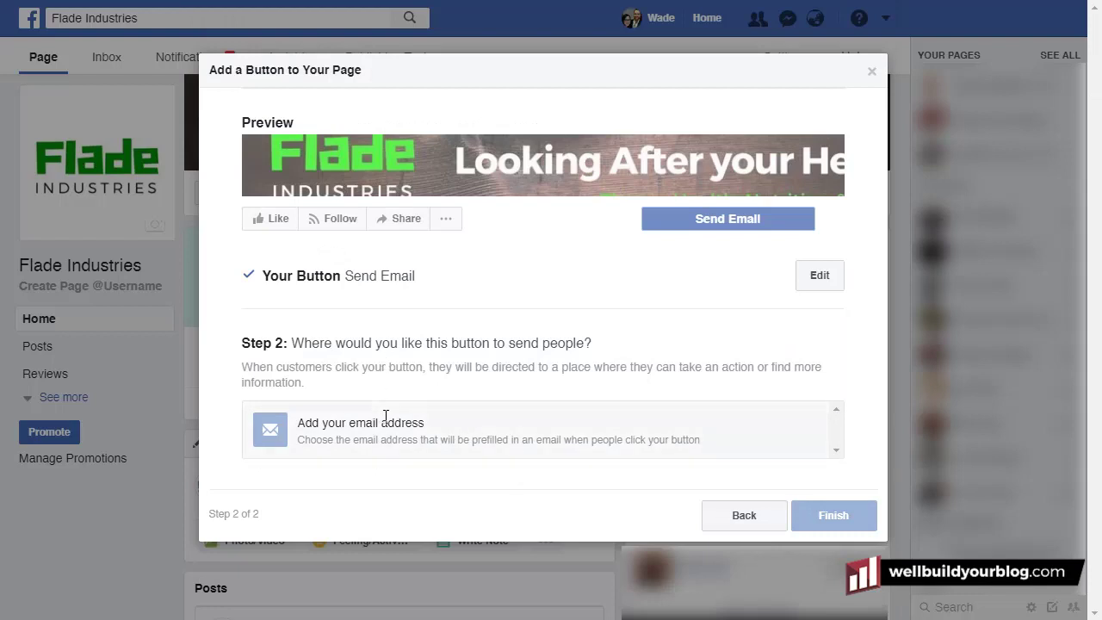
Return to the button choices, choose Learn More under Learn more about your business, and continue to the button's destination
left_click(716, 515)
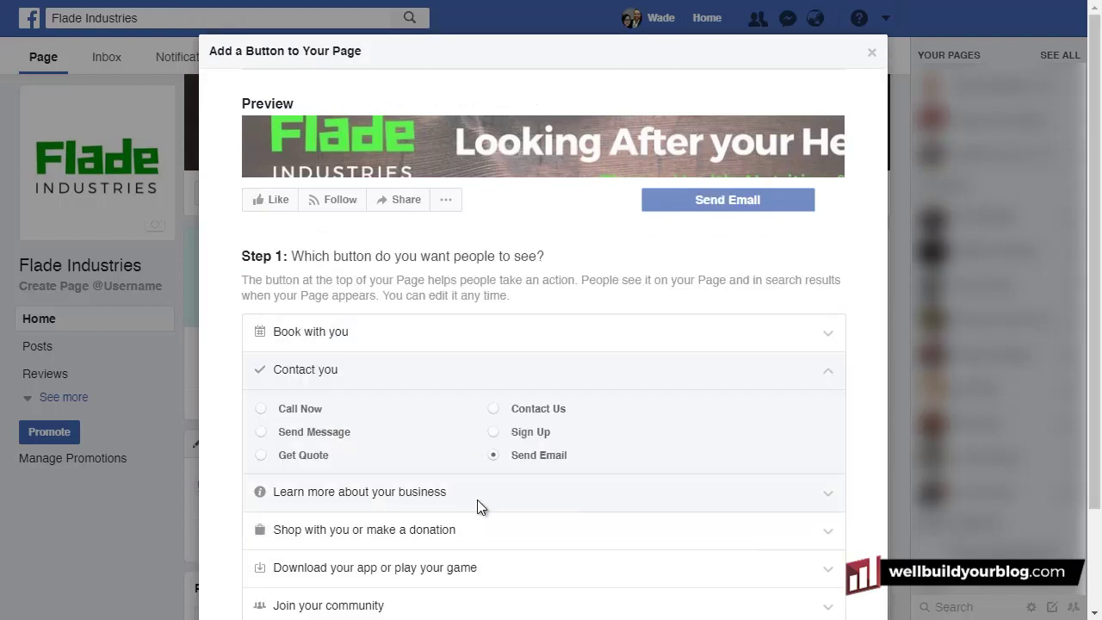
scroll(367, 321, "down", 2)
left_click(332, 371)
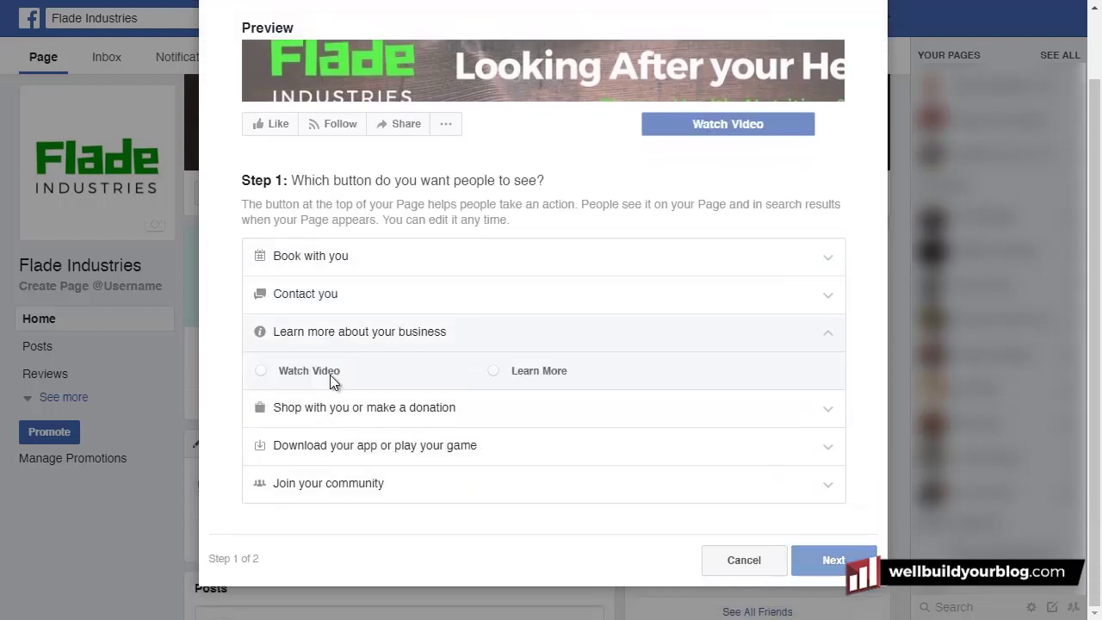
left_click(493, 372)
left_click(819, 551)
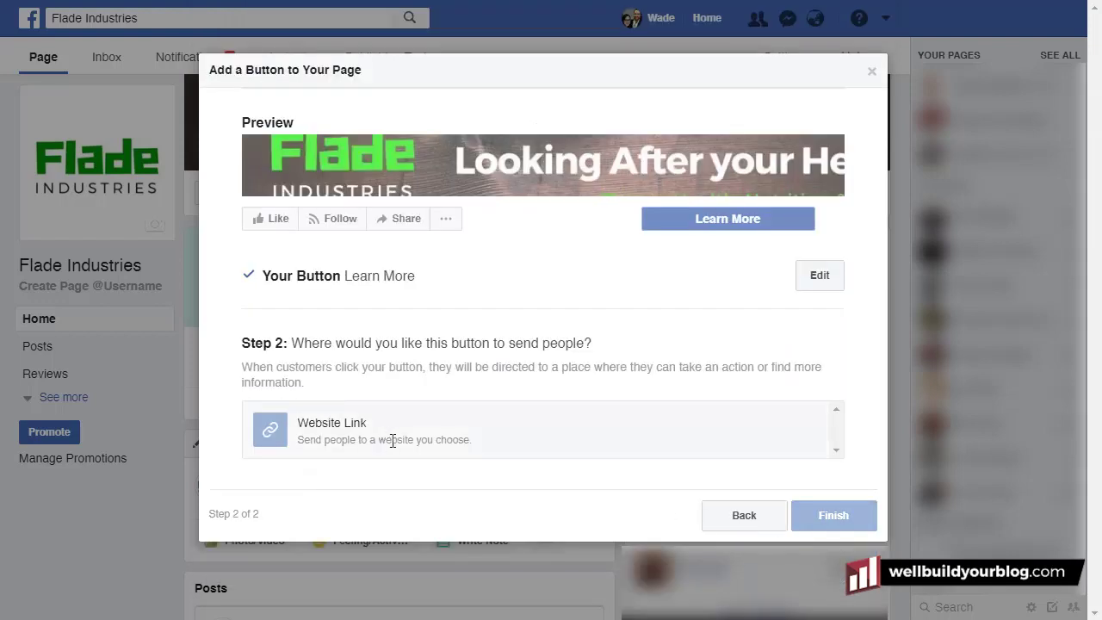
left_click(387, 436)
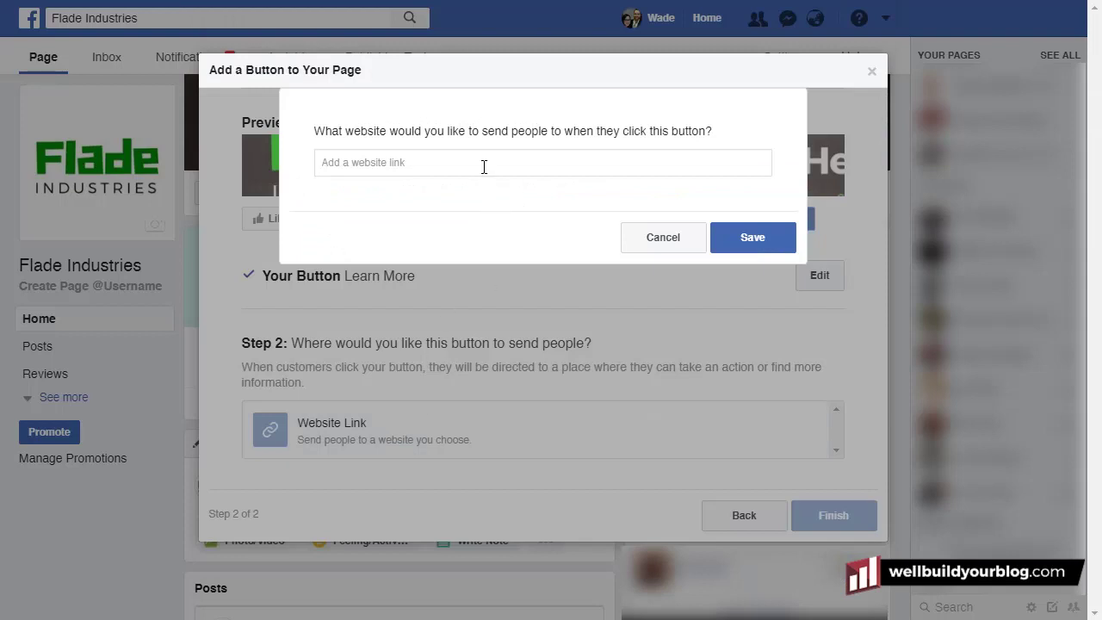
type("www")
type("http")
type("://")
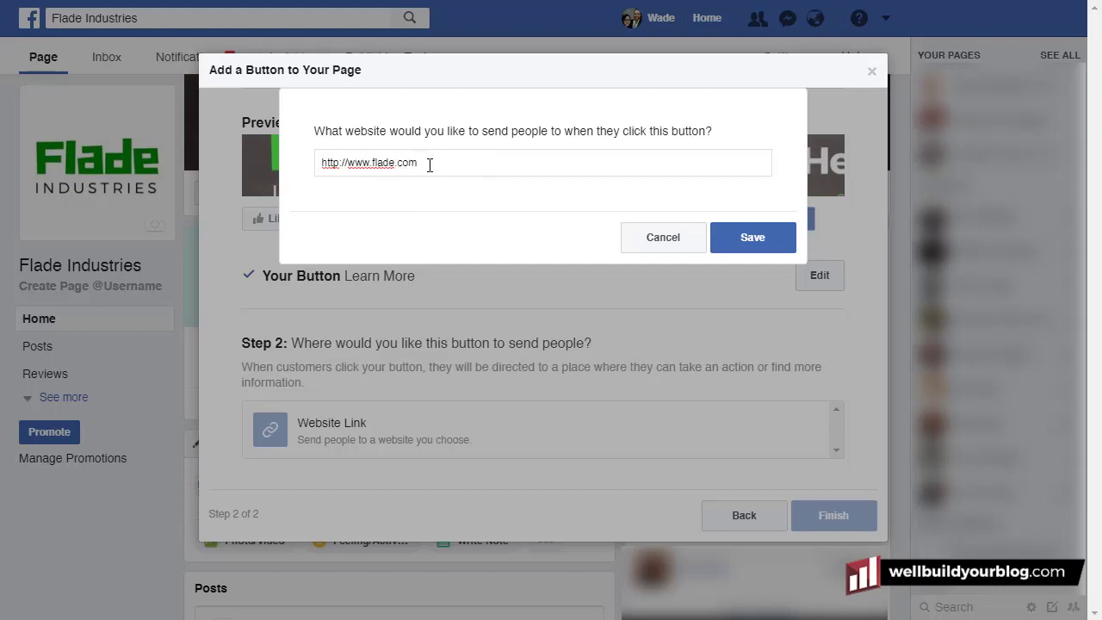
left_click(756, 239)
left_click(835, 457)
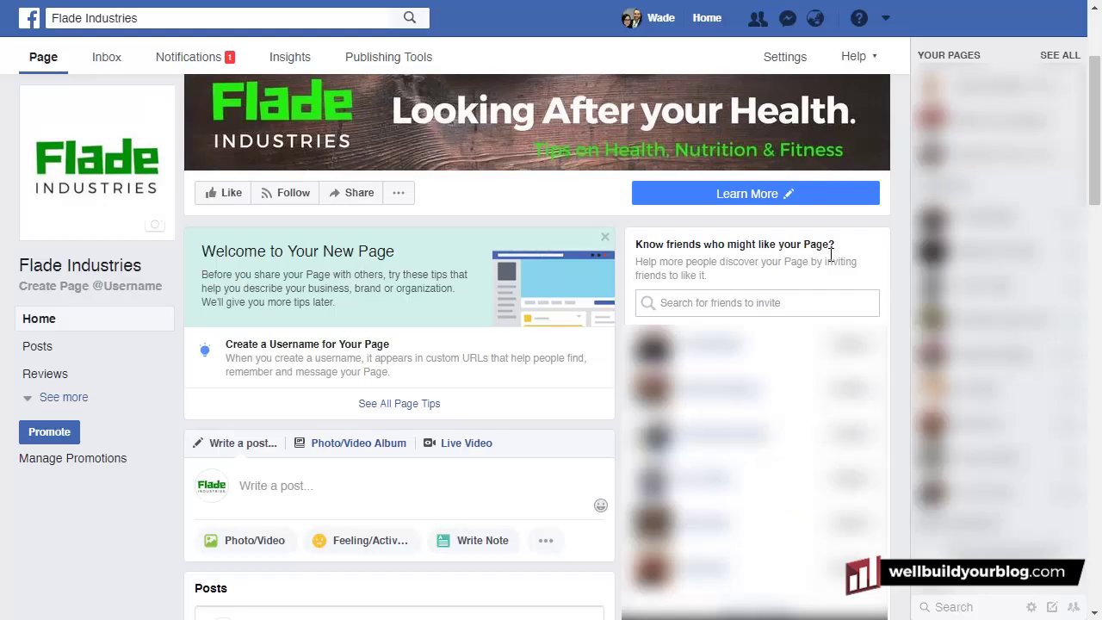
Review the page header, the Learn More button's options and the posts further down the page
mouse_move(730, 207)
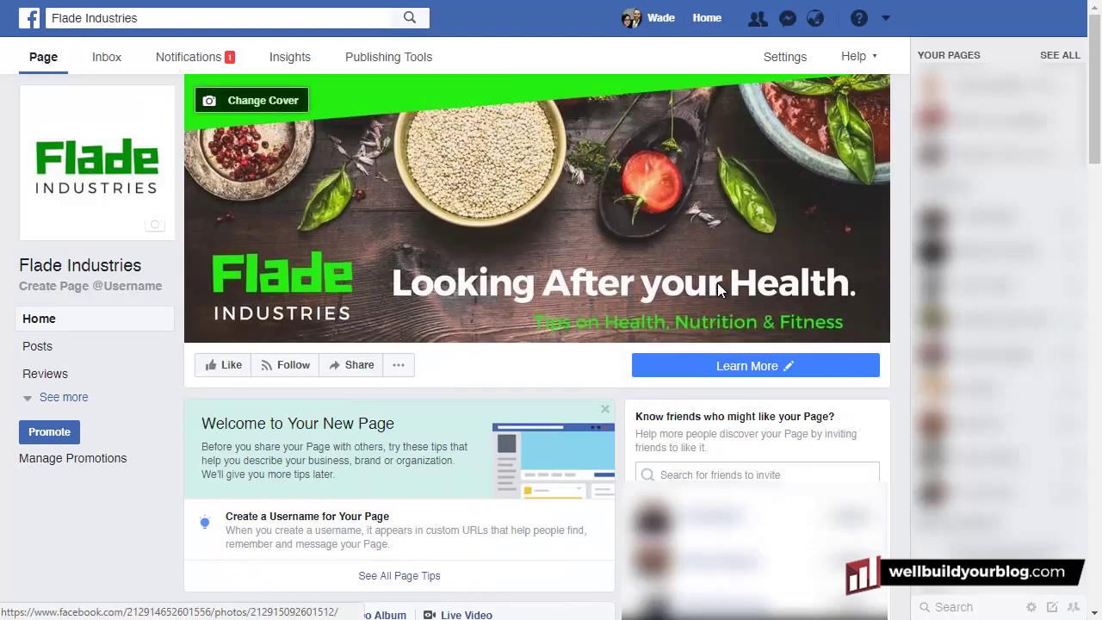
mouse_move(775, 366)
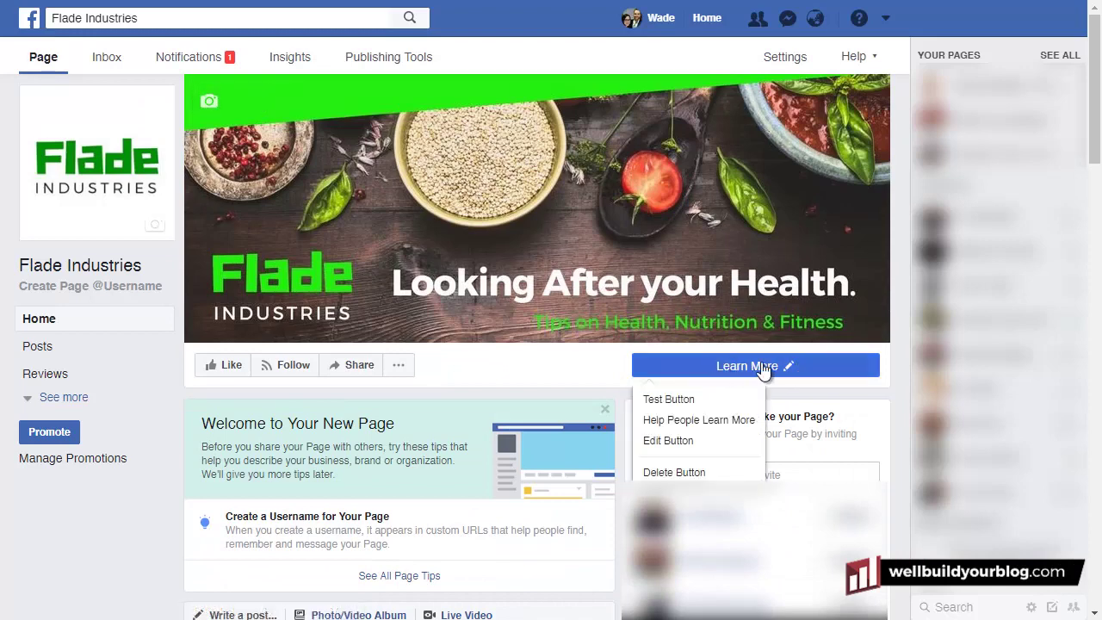
scroll(517, 326, "down", 2)
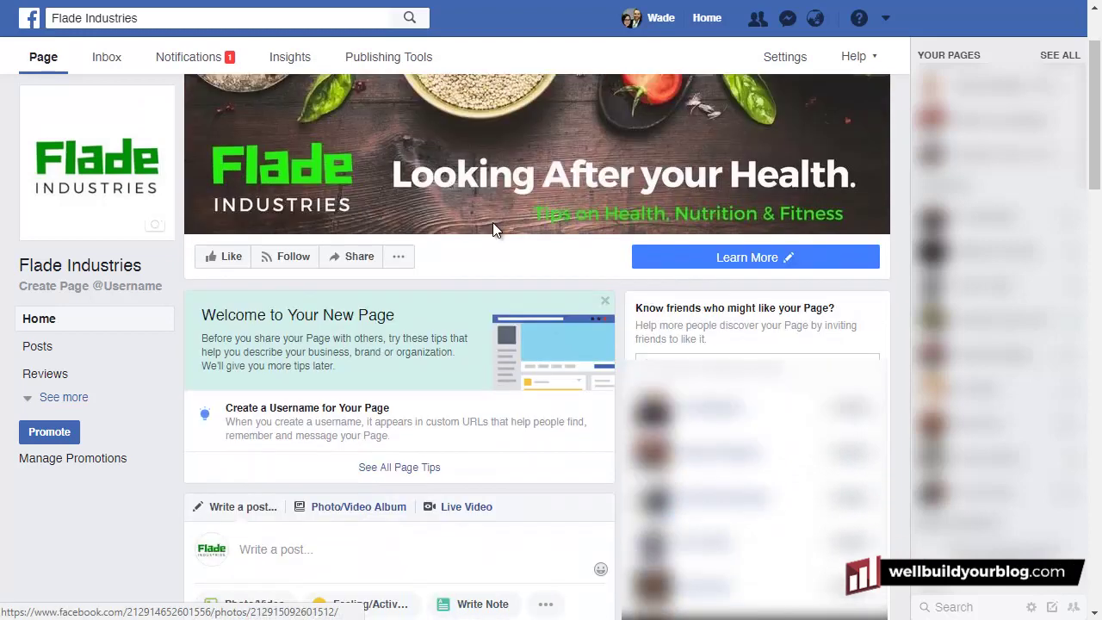
scroll(534, 330, "down", 8)
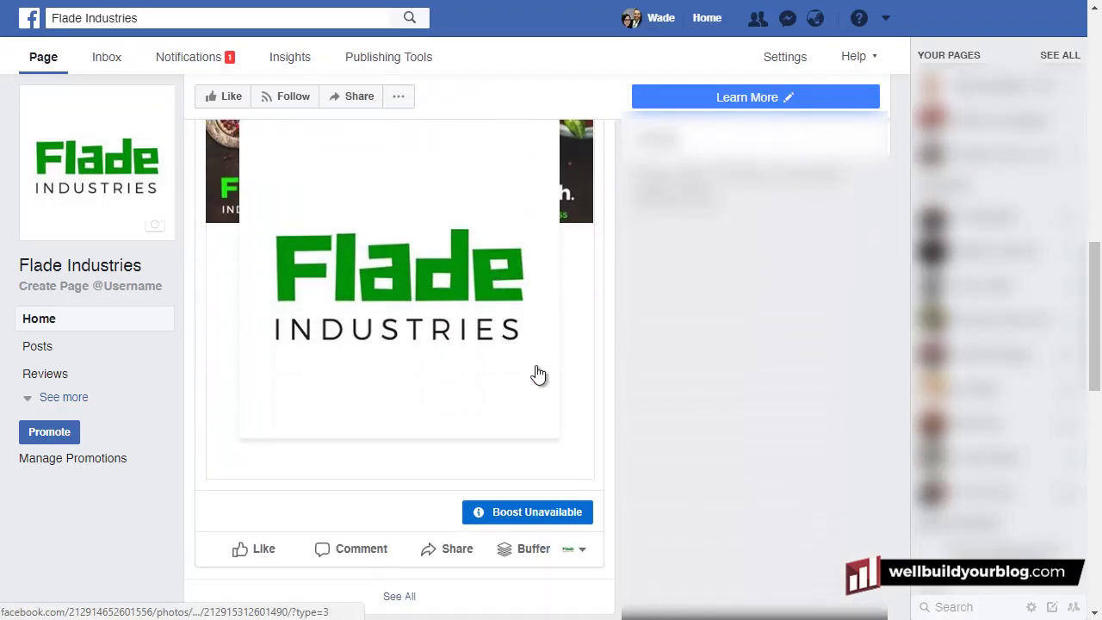
Expand the page's full list of sections and open the About section
left_click(45, 400)
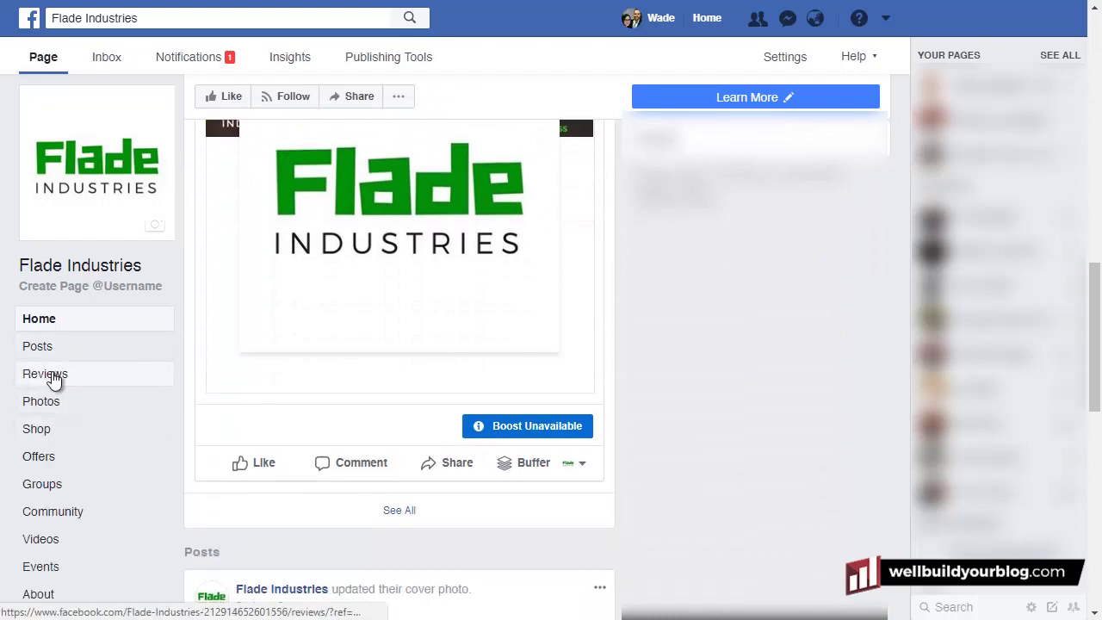
scroll(54, 380, "down", 2)
scroll(160, 391, "up", 3)
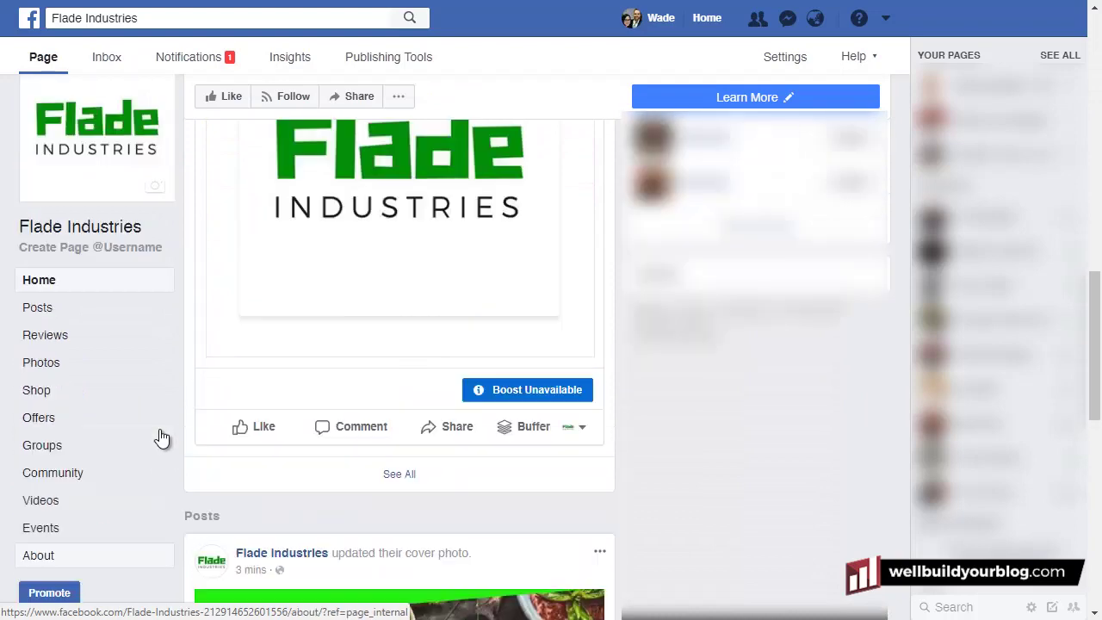
scroll(147, 344, "down", 1)
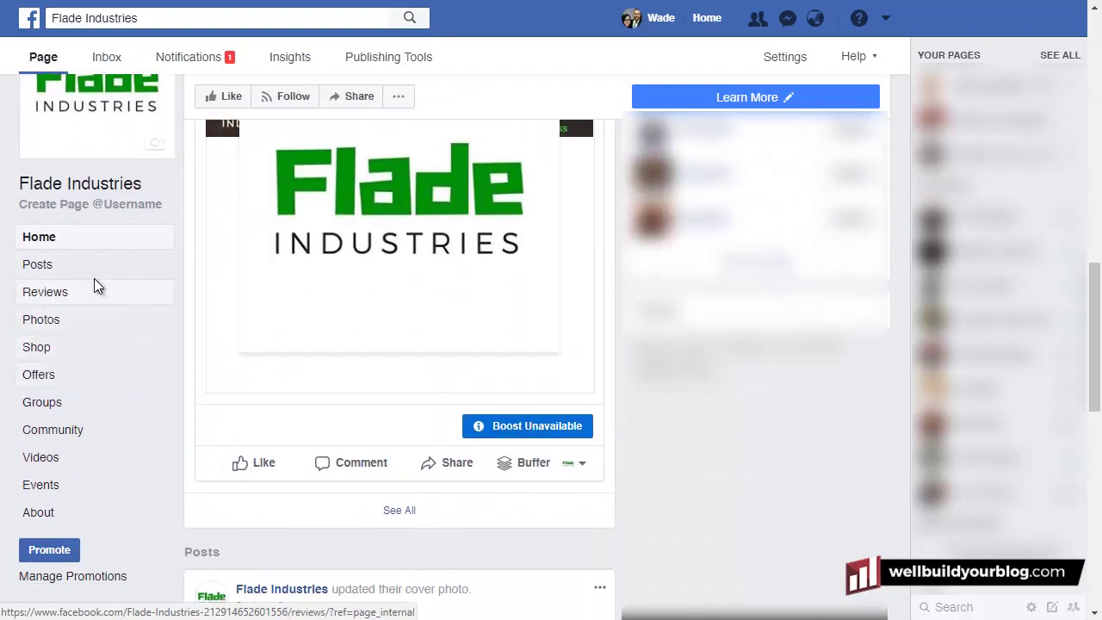
left_click(40, 515)
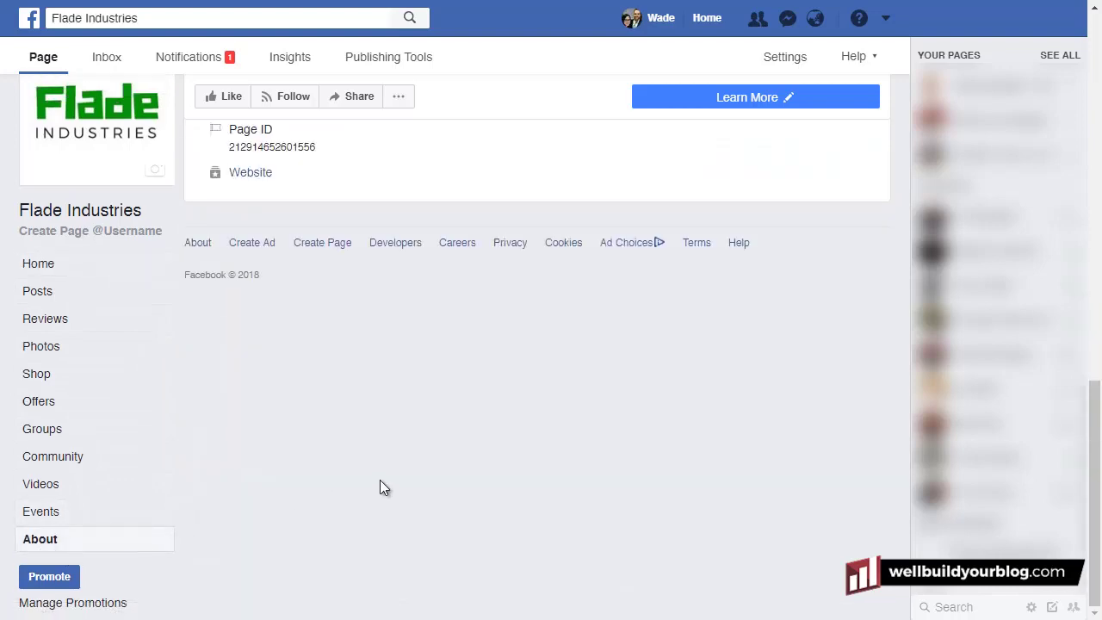
Start the page's Our Story entry and add the existing Looking After your Health banner as its cover photo
scroll(513, 477, "up", 10)
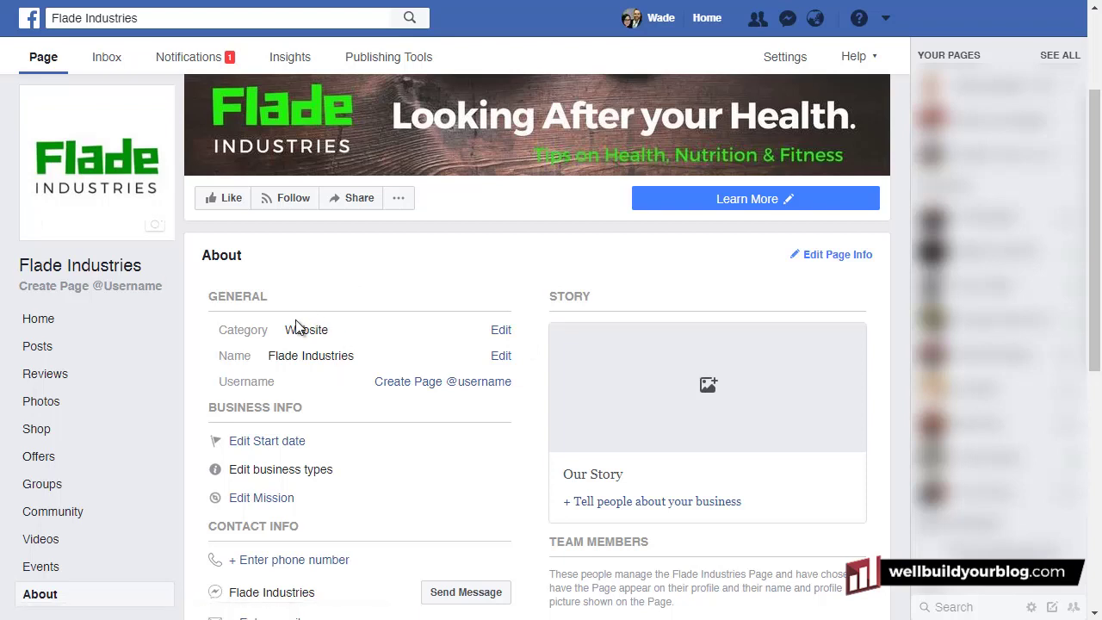
left_click_drag(286, 334, 327, 354)
left_click(327, 354)
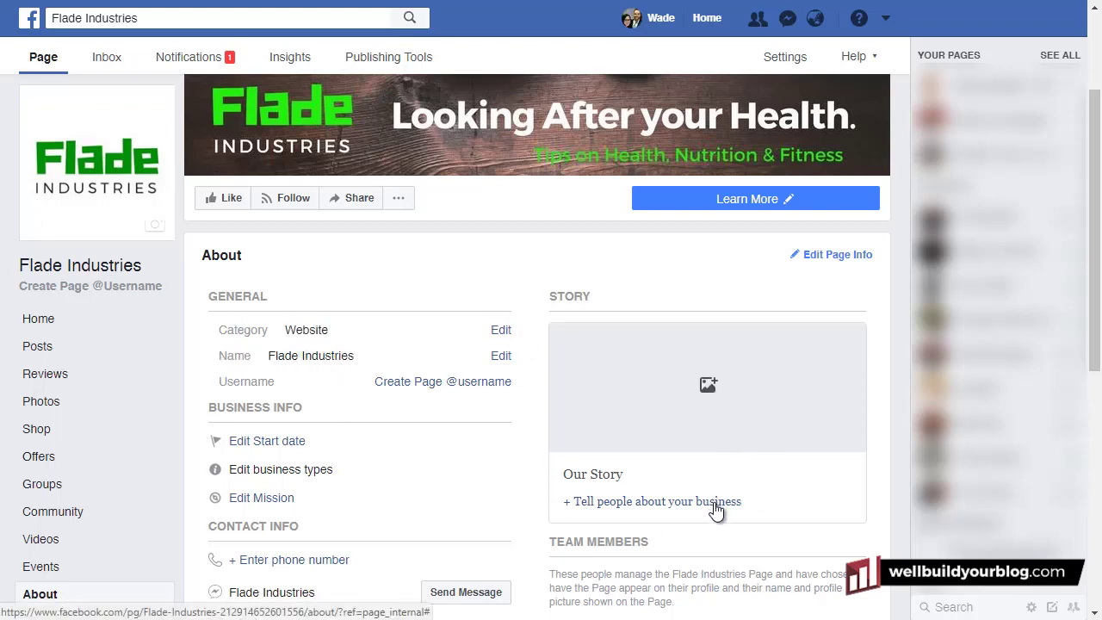
left_click(749, 487)
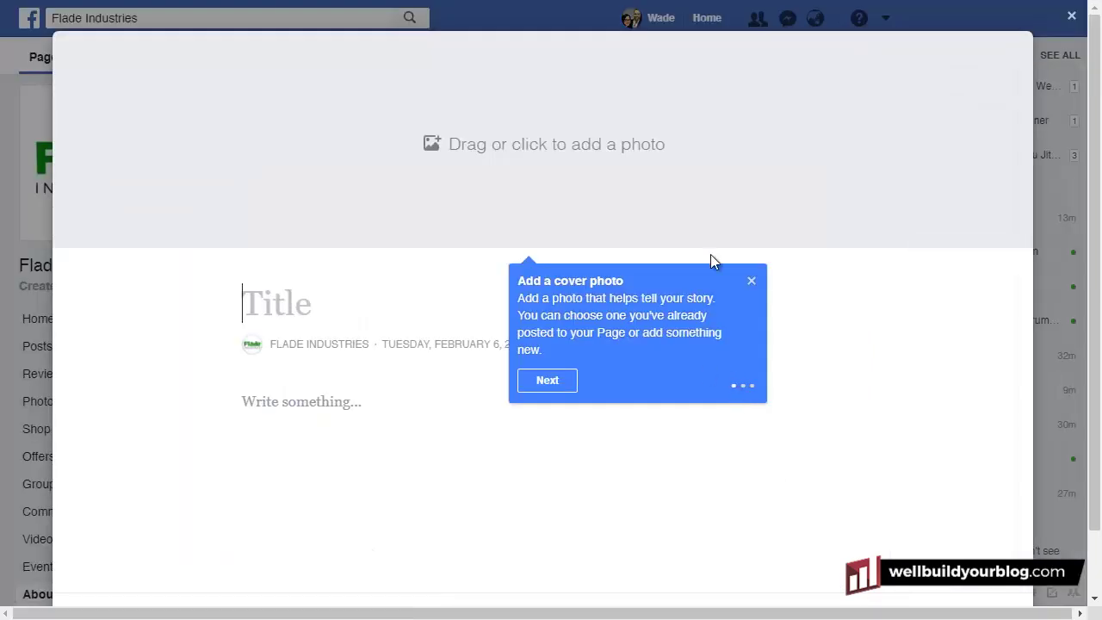
left_click(511, 143)
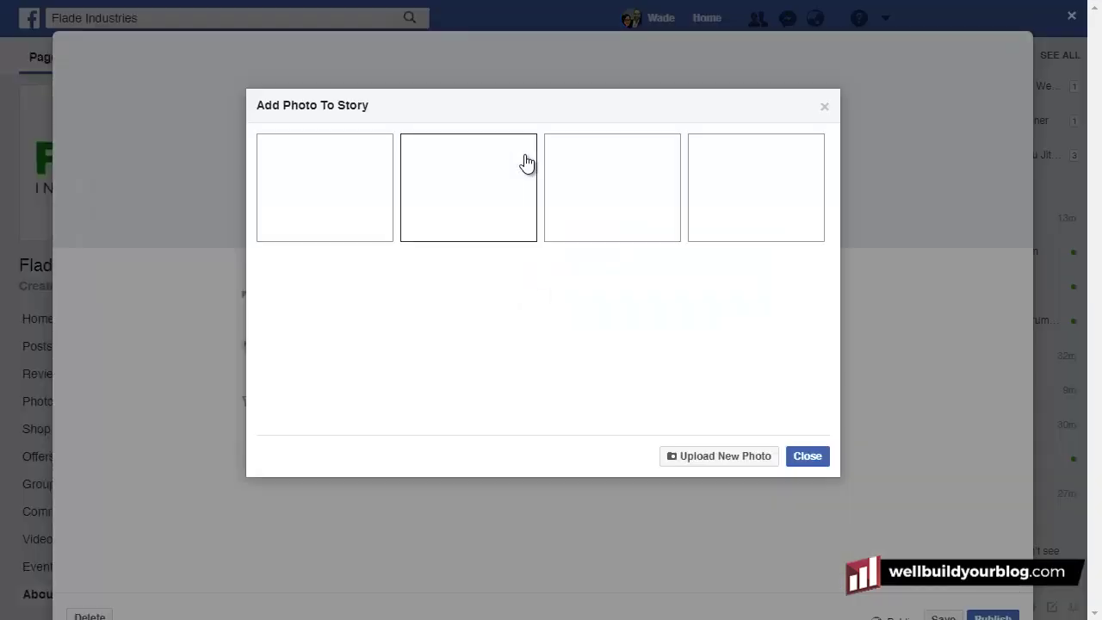
left_click(507, 220)
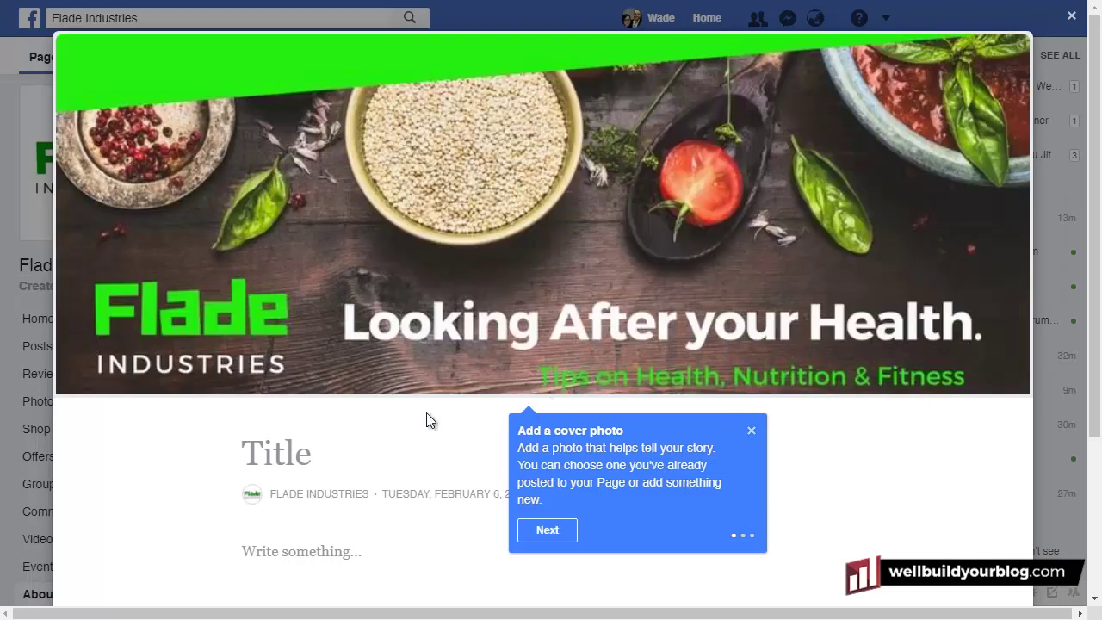
Title the story "We are Flade", enter "Started in 2002, etc, etc" as its text, and publish it
scroll(427, 421, "down", 2)
left_click(290, 287)
type("We are Flade")
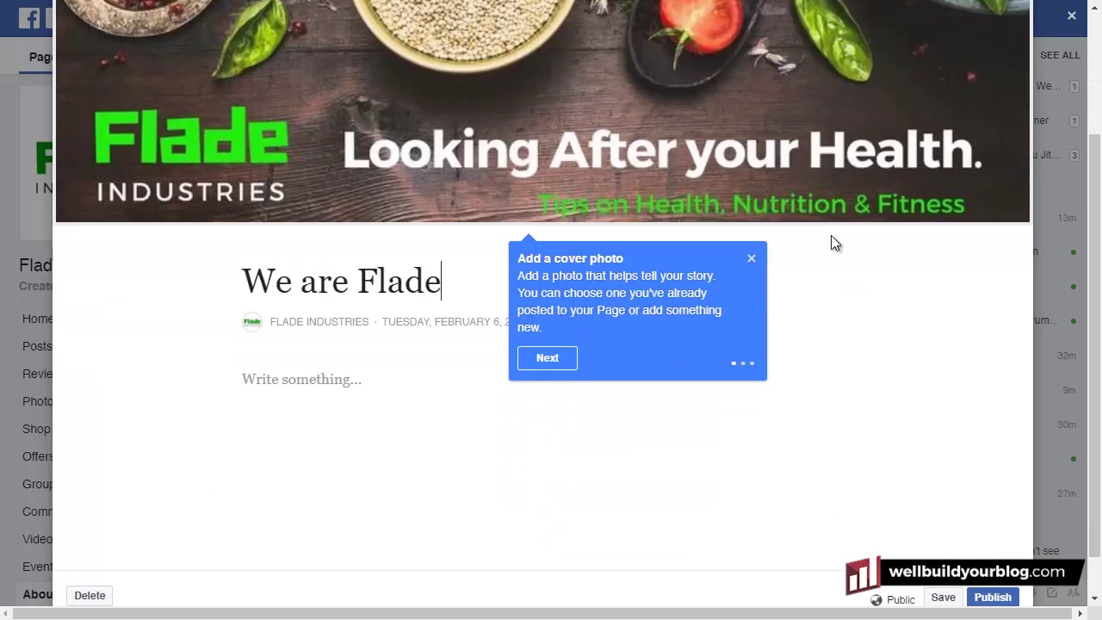
left_click(308, 381)
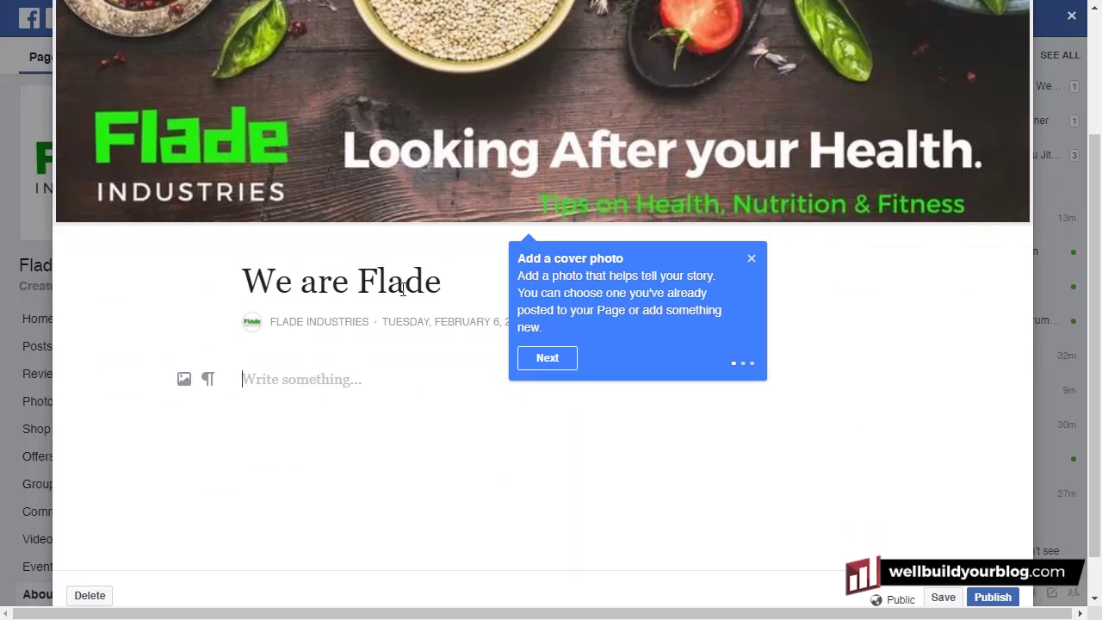
type("Started in 2002, etc, etc")
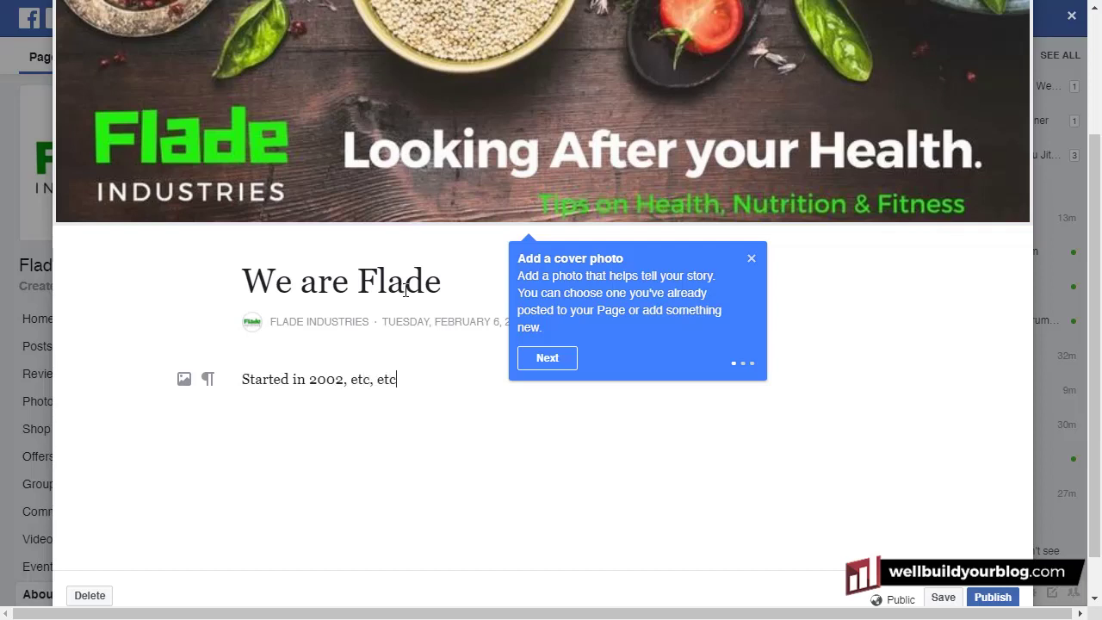
left_click(991, 601)
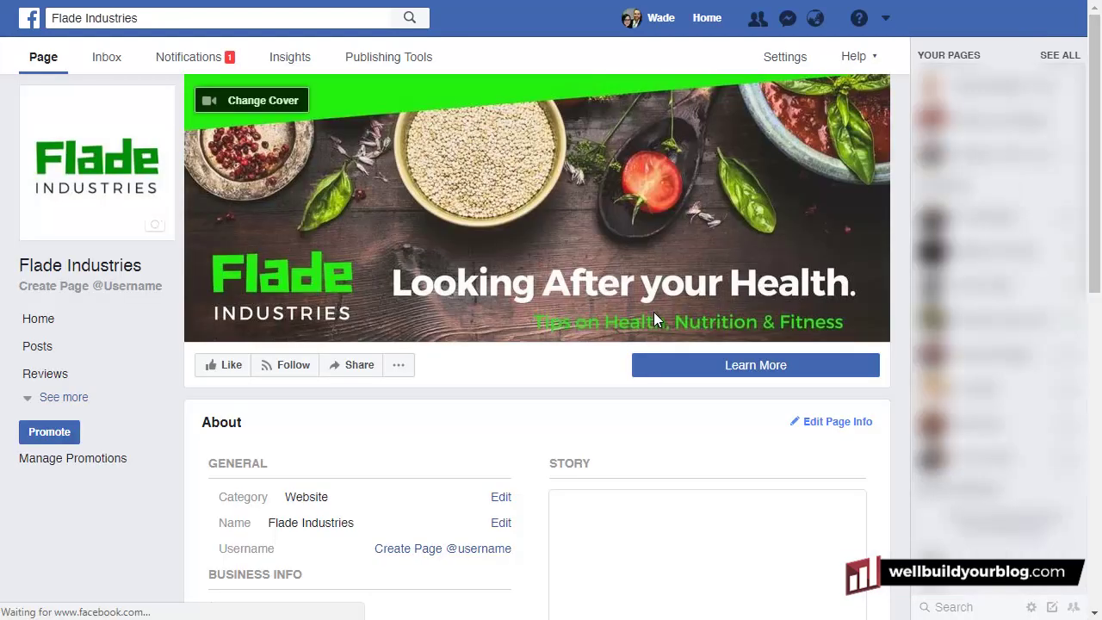
Set the year of the business start date to 2018 and save it
scroll(635, 347, "down", 2)
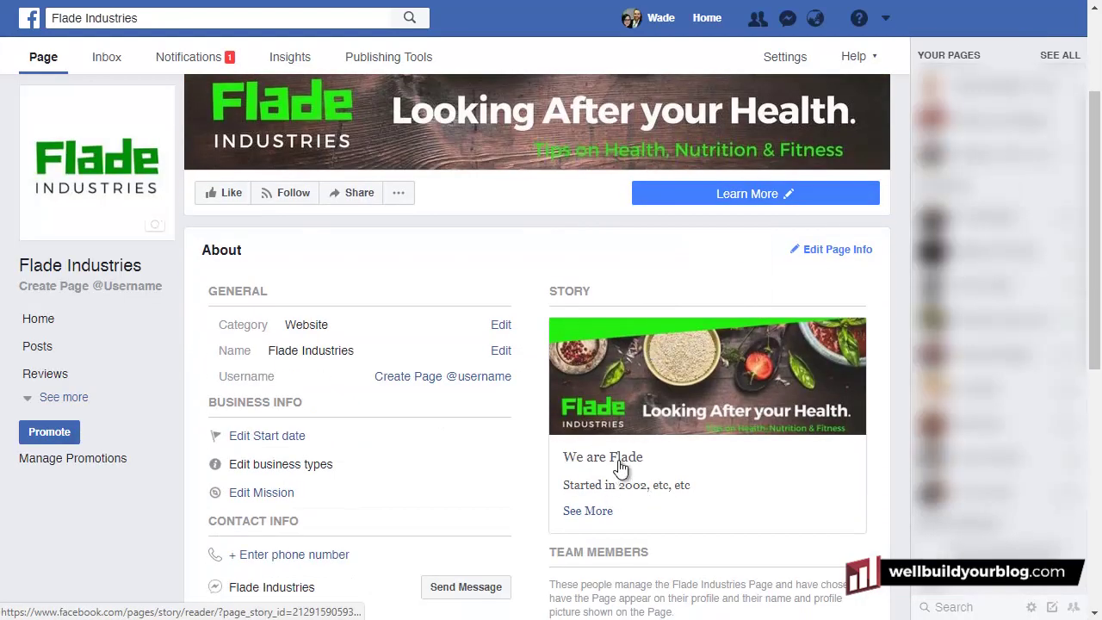
scroll(441, 353, "down", 2)
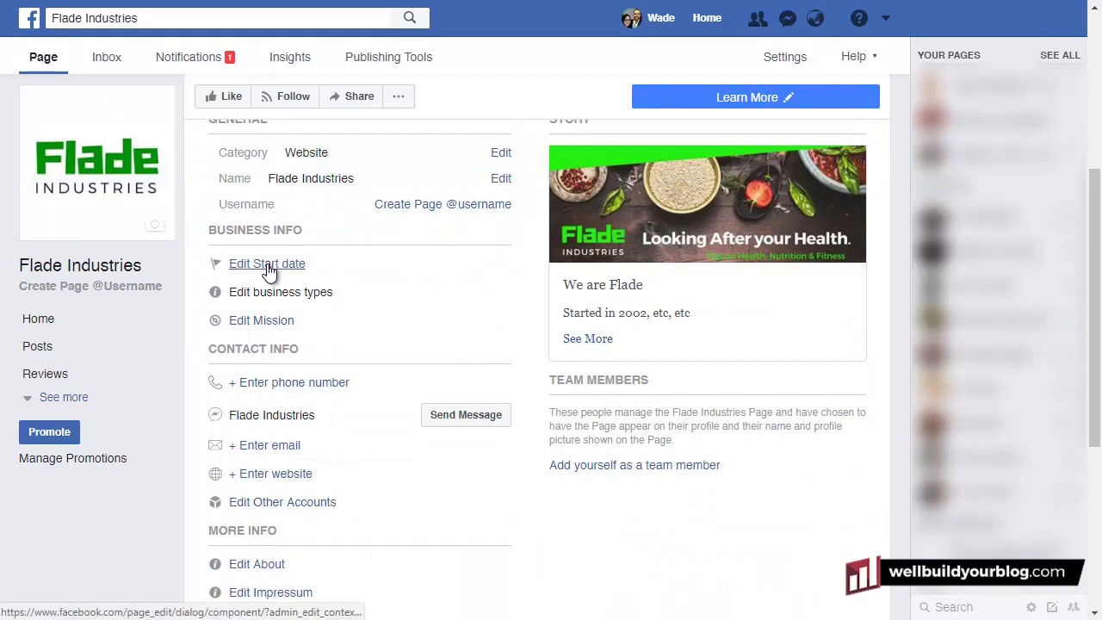
left_click(267, 265)
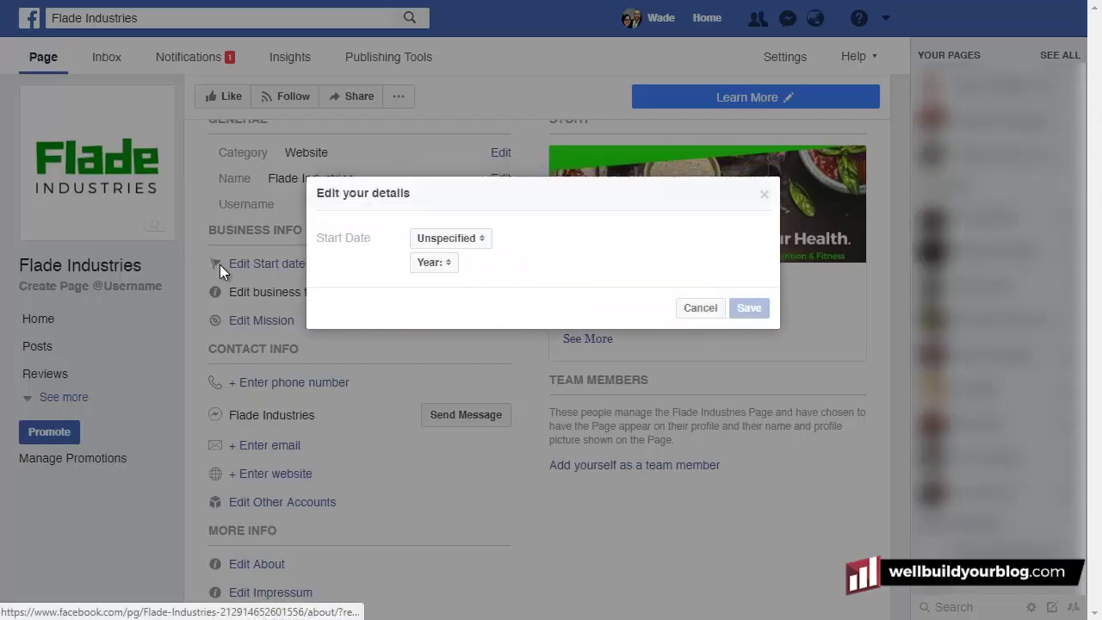
left_click(439, 263)
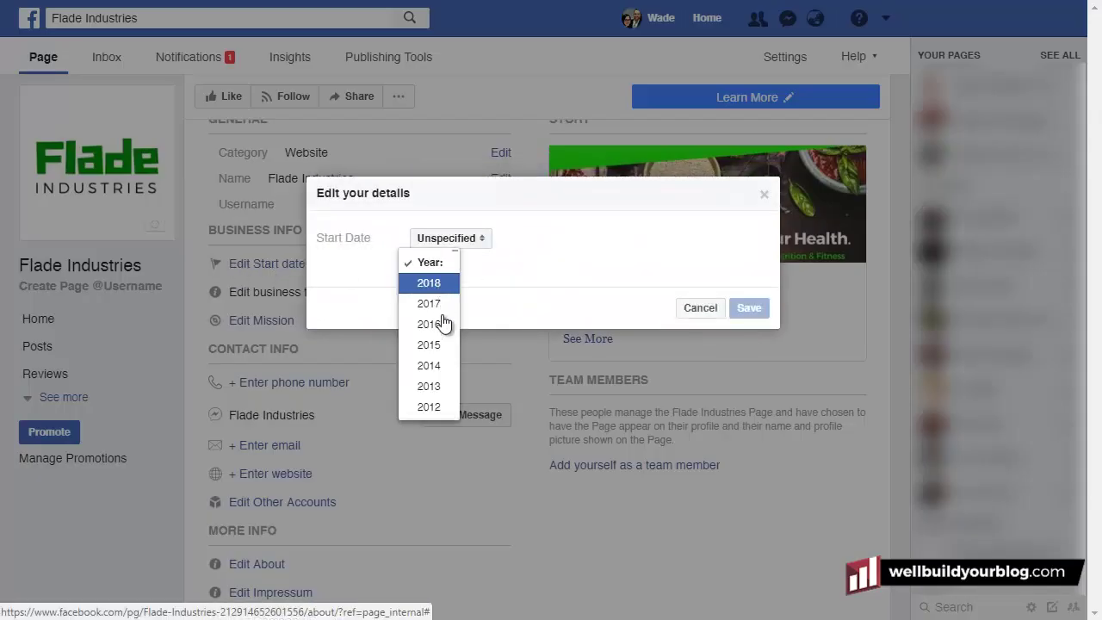
left_click(443, 283)
left_click(748, 316)
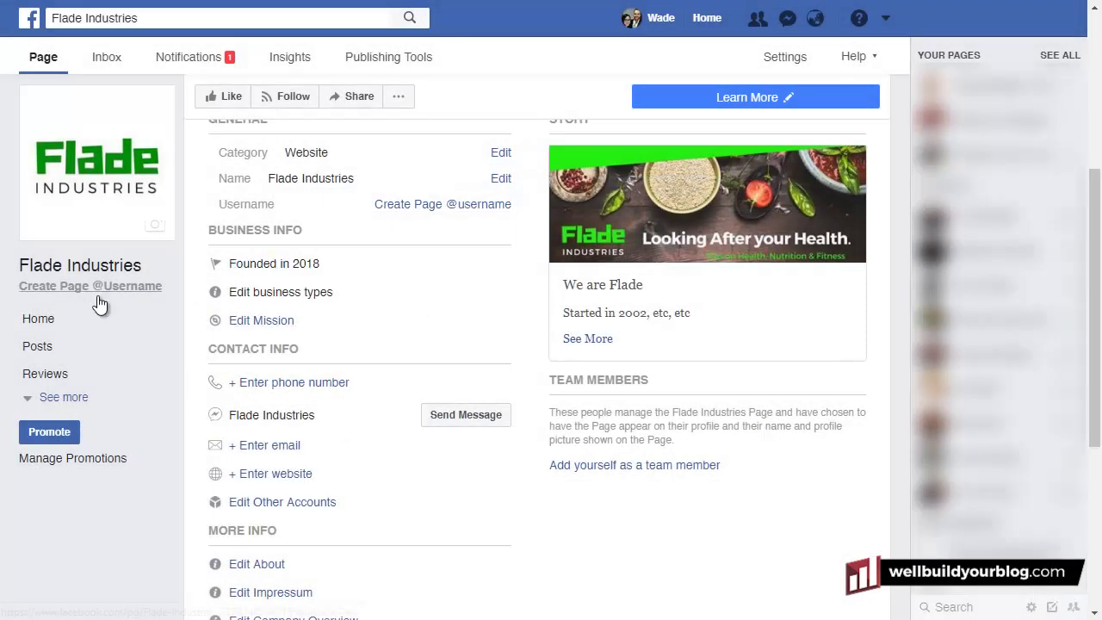
Look at the Mission and Products detail forms and the other About entries, leaving them unfilled
left_click(278, 319)
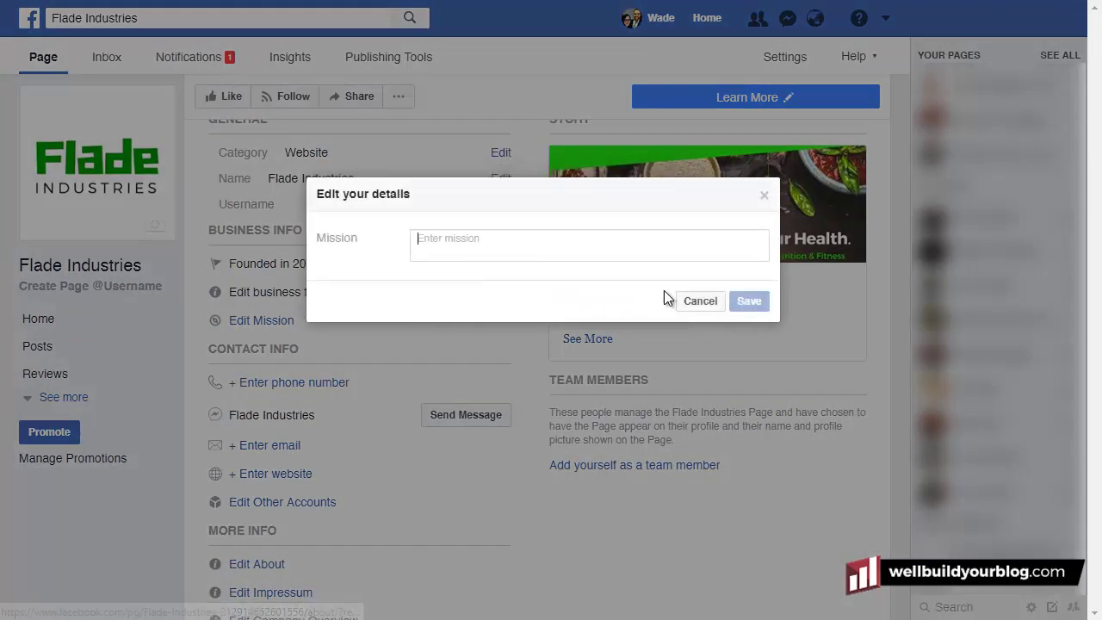
left_click(694, 302)
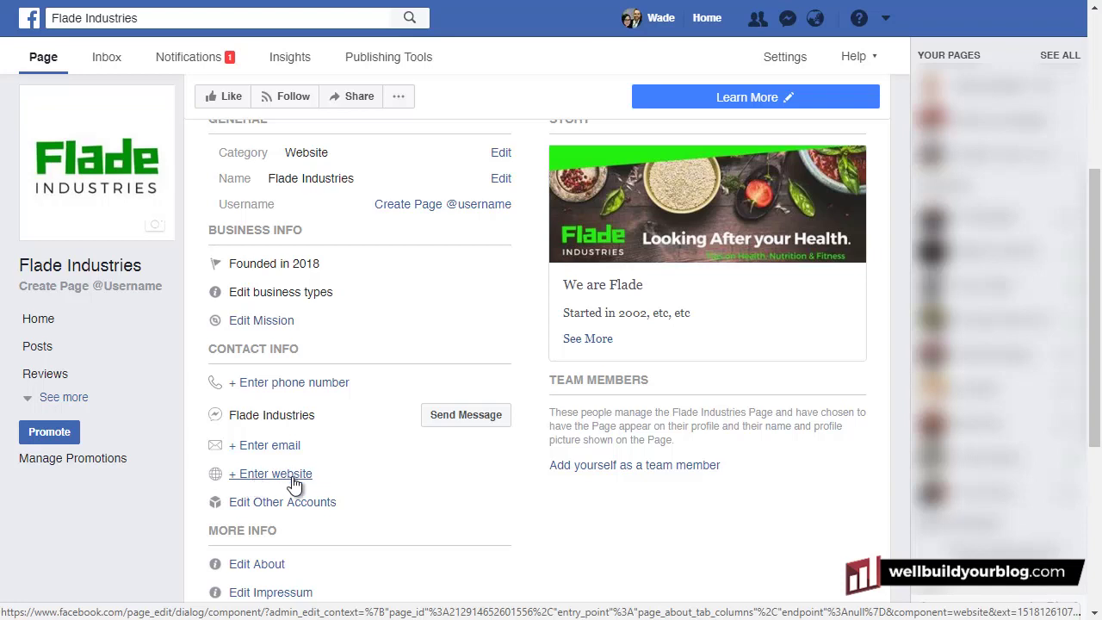
scroll(327, 428, "down", 5)
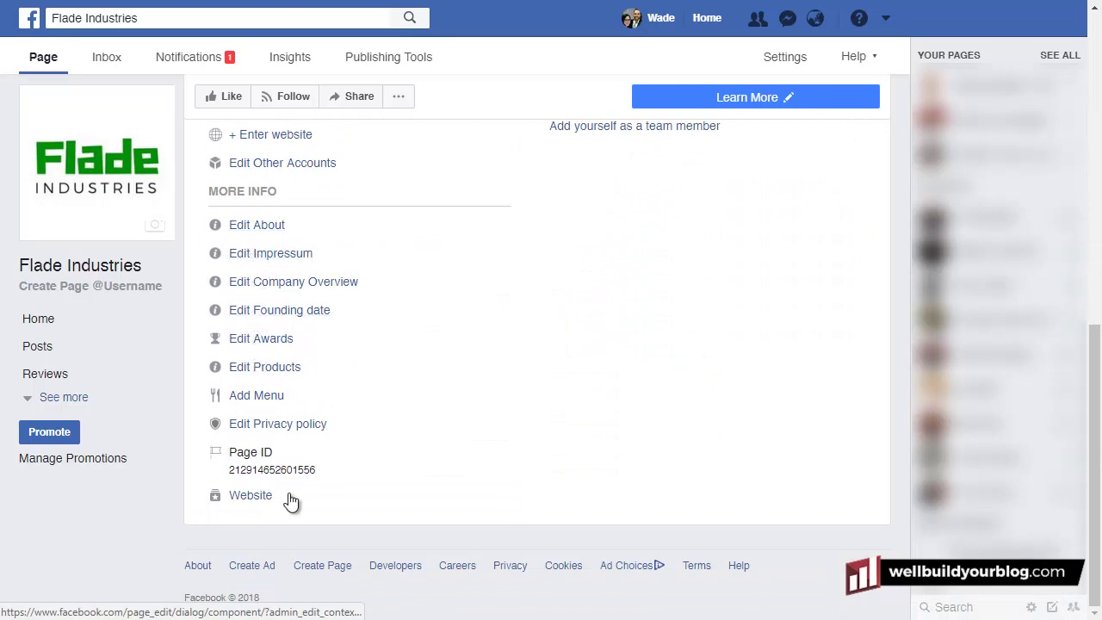
left_click(264, 367)
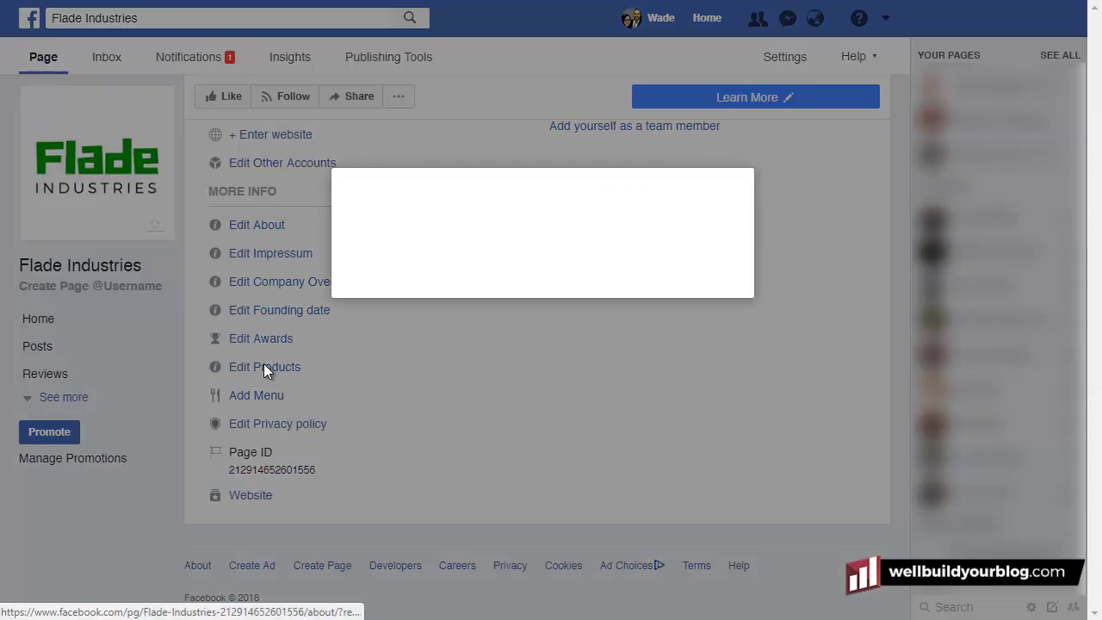
left_click(693, 296)
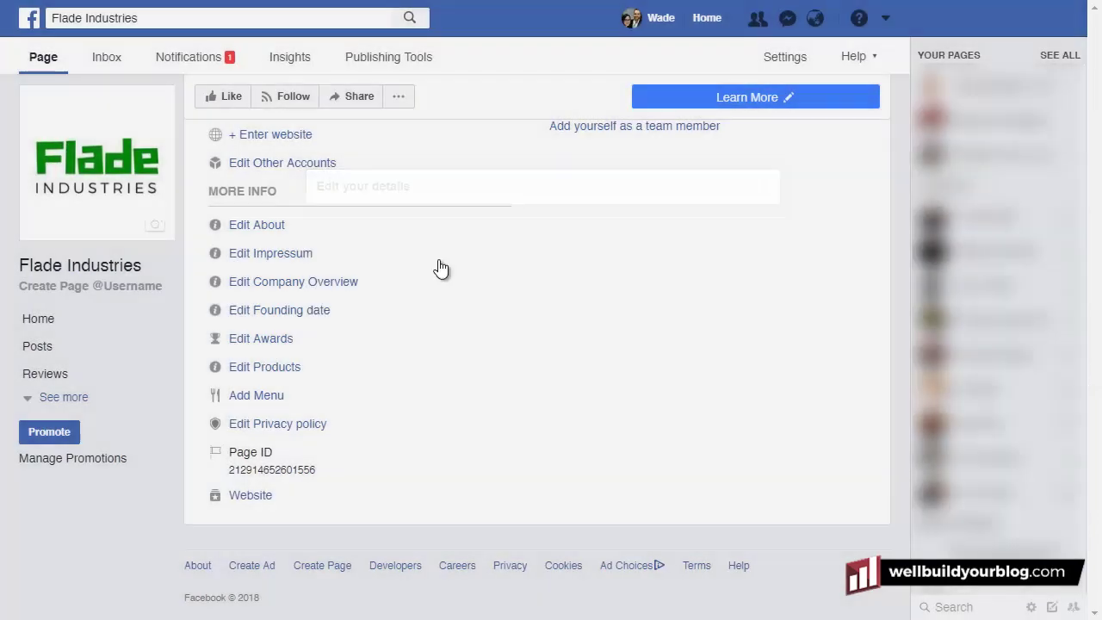
Enter "We are Flade Industries, health & fitness." as the page's About short description, save it, and review the listed details
left_click(265, 225)
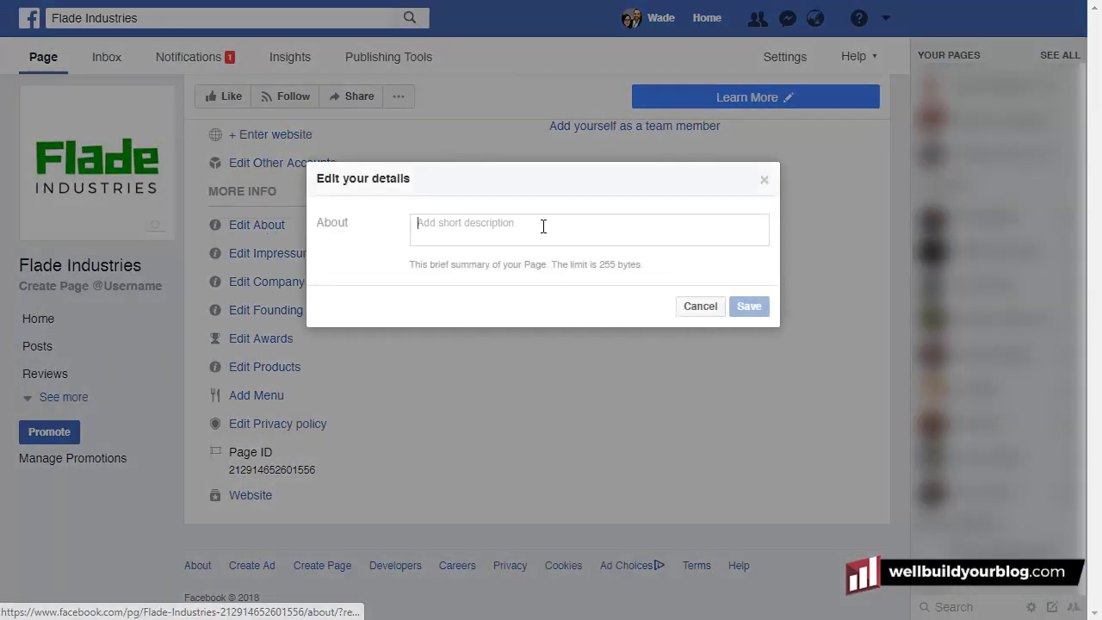
left_click(543, 226)
type("We")
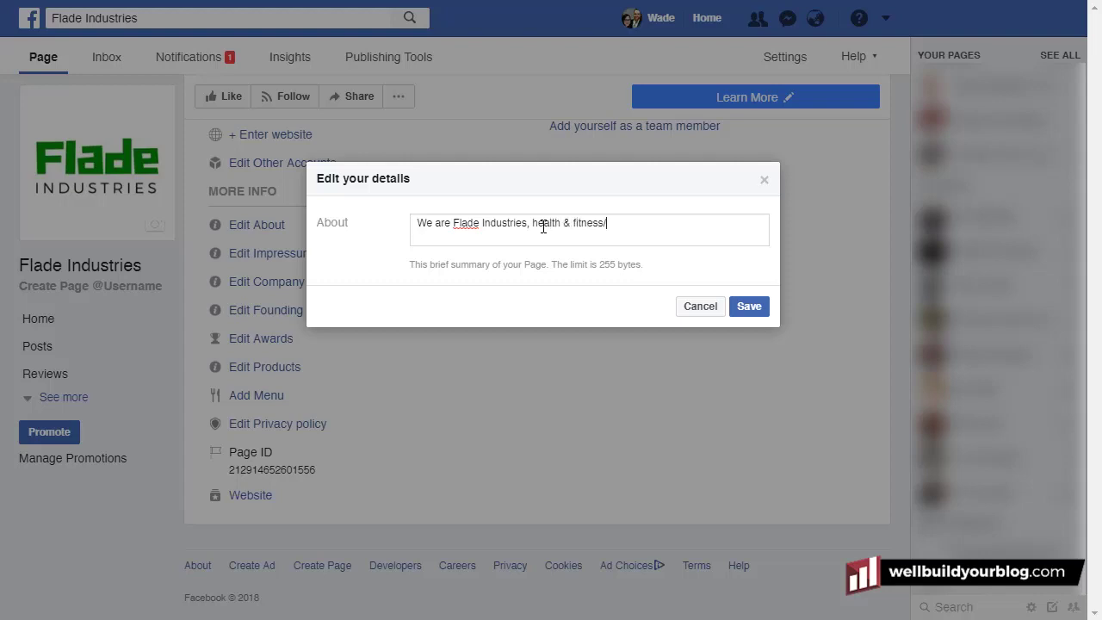
left_click(742, 308)
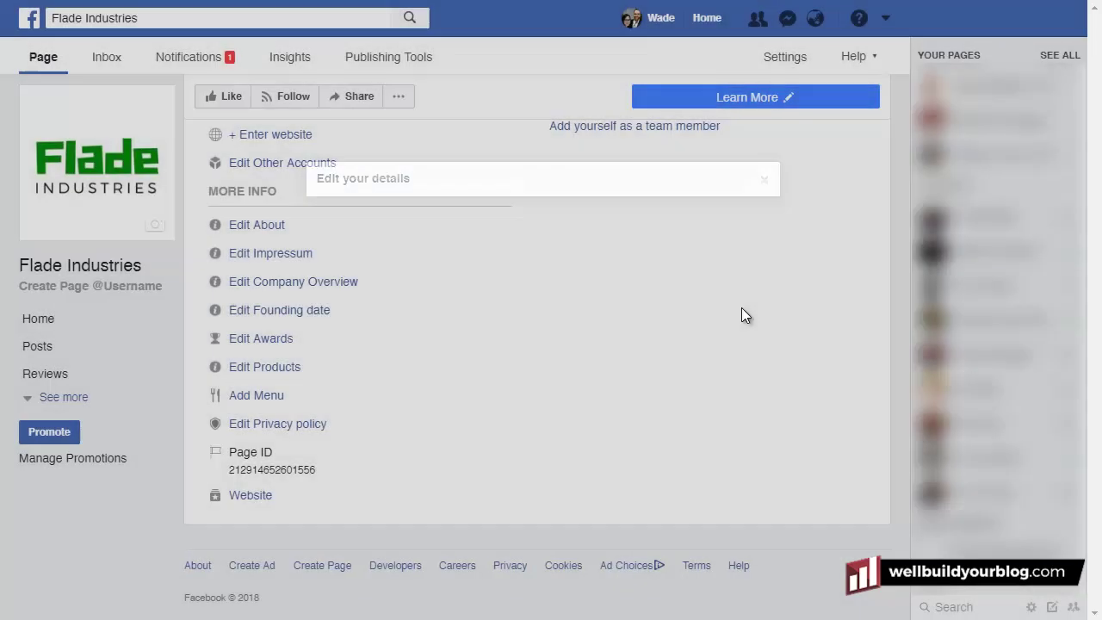
scroll(280, 465, "up", 4)
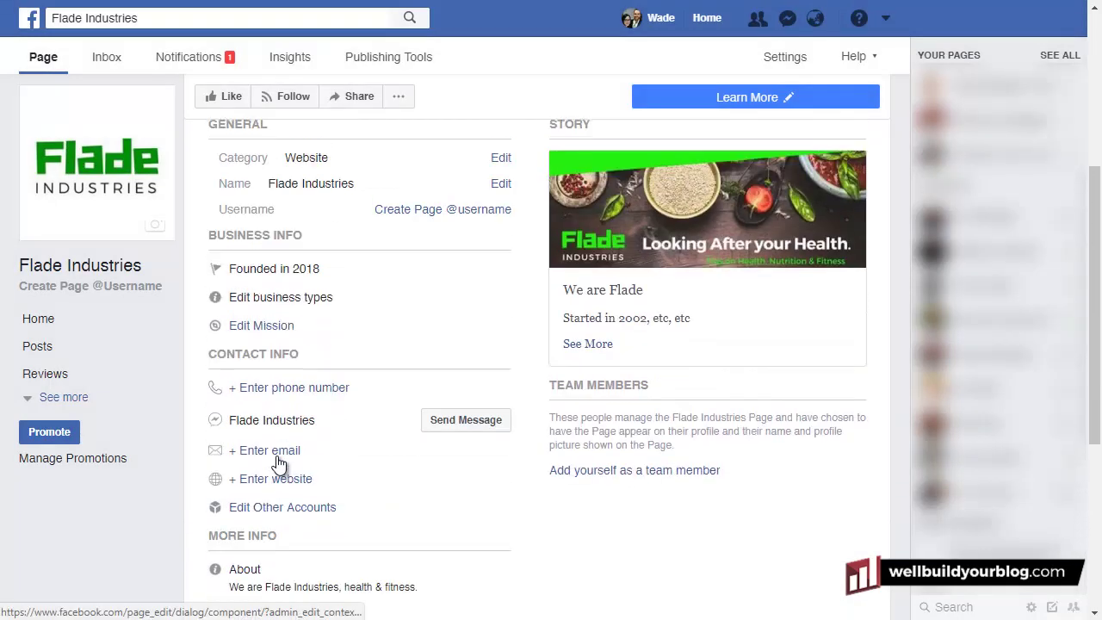
scroll(283, 388, "down", 4)
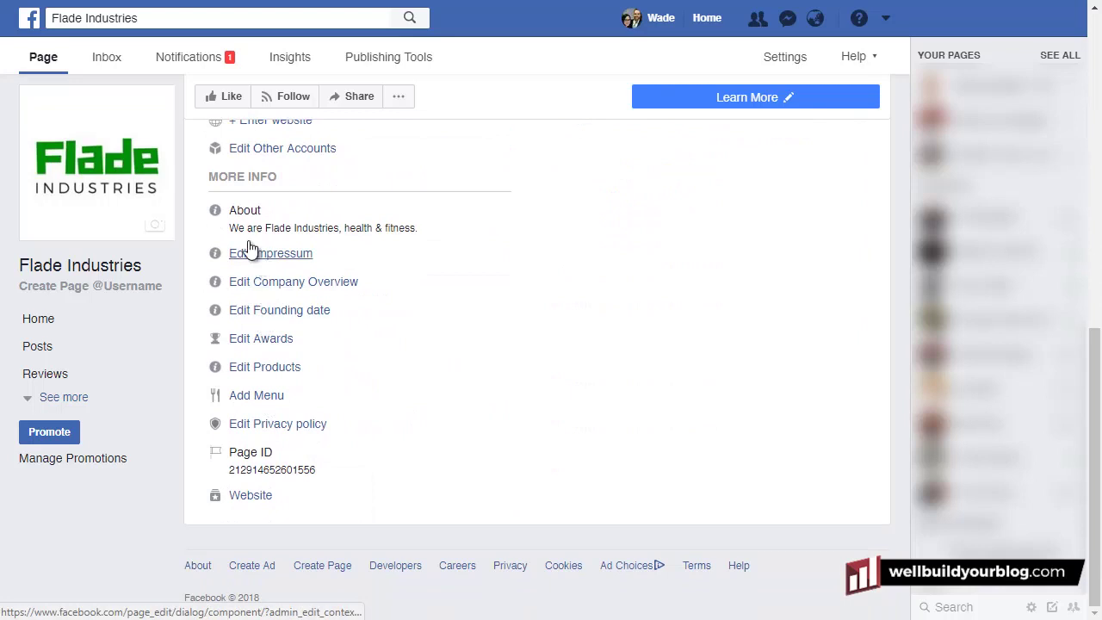
scroll(330, 274, "up", 2)
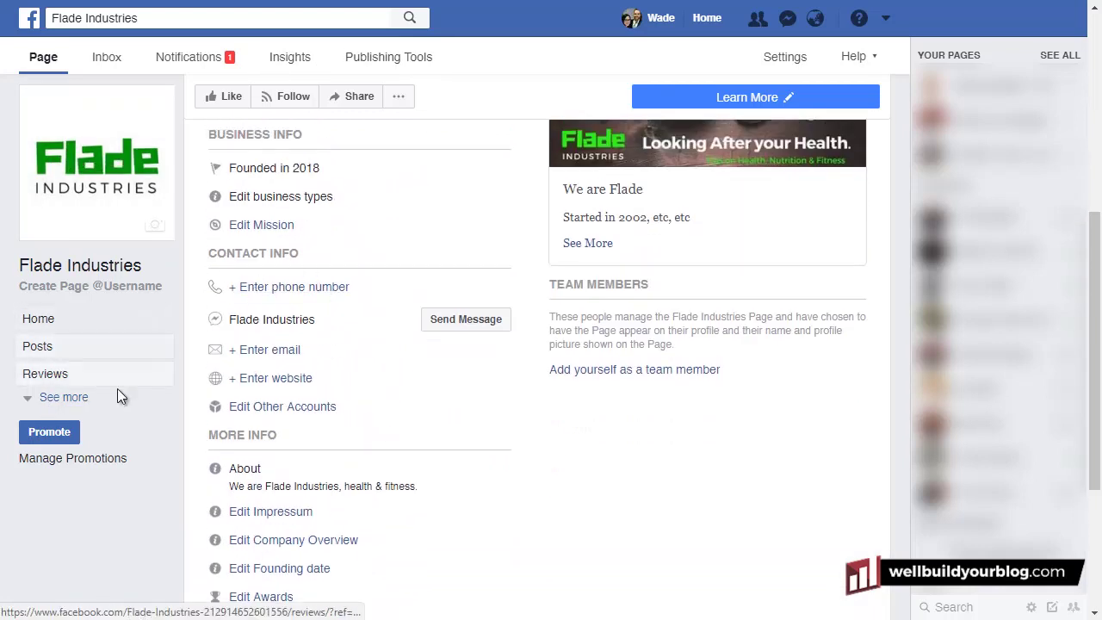
Expand the page's full list of sections and look at the Reviews section
left_click(45, 62)
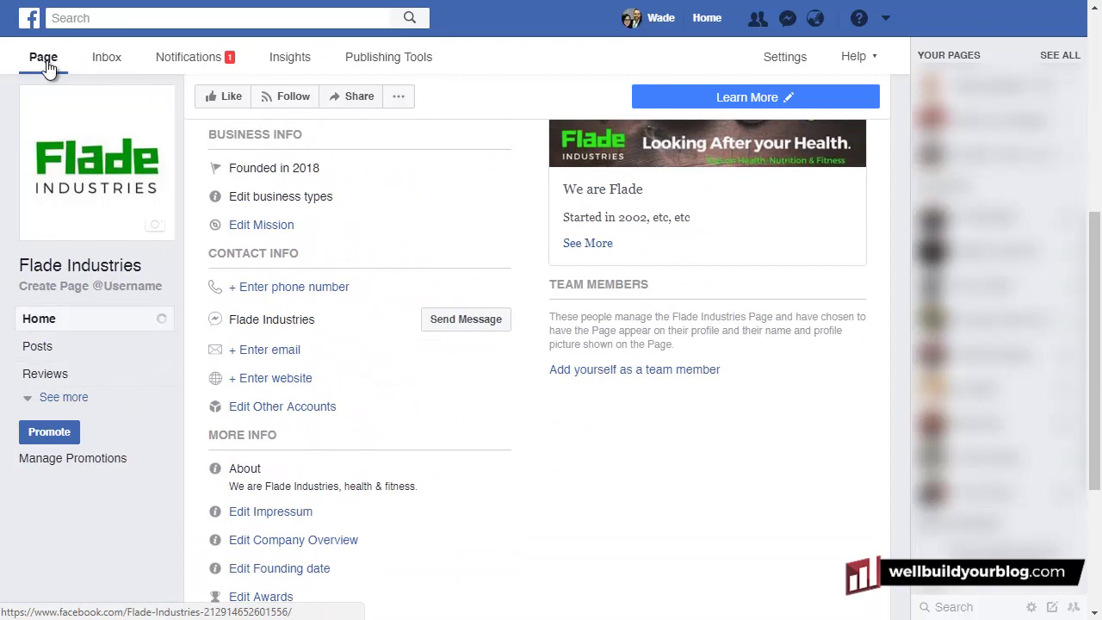
left_click(52, 398)
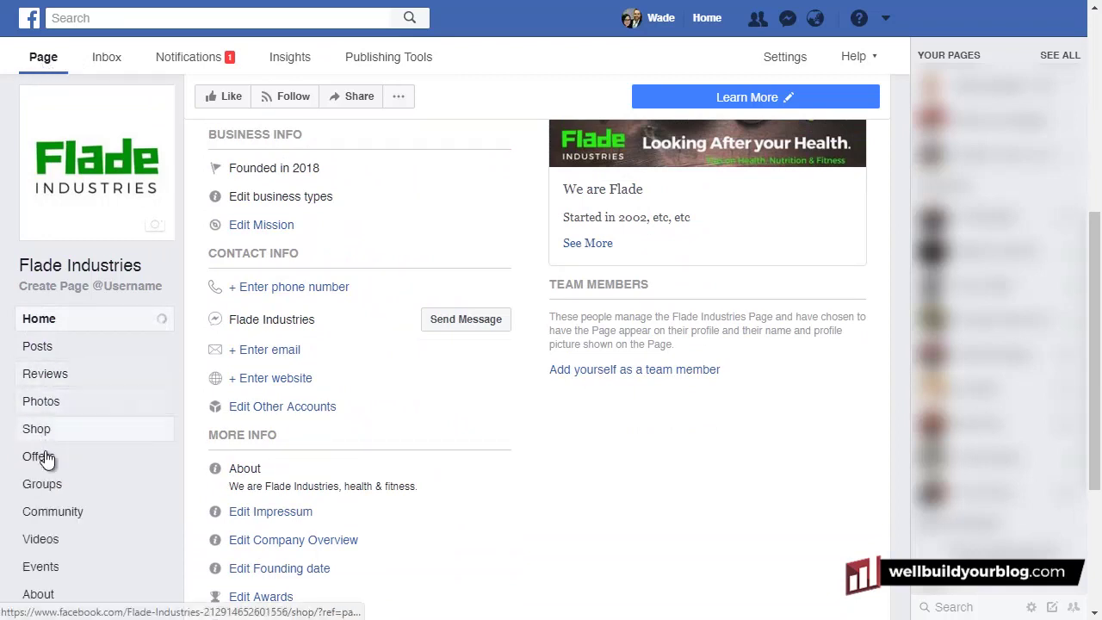
scroll(42, 453, "down", 1)
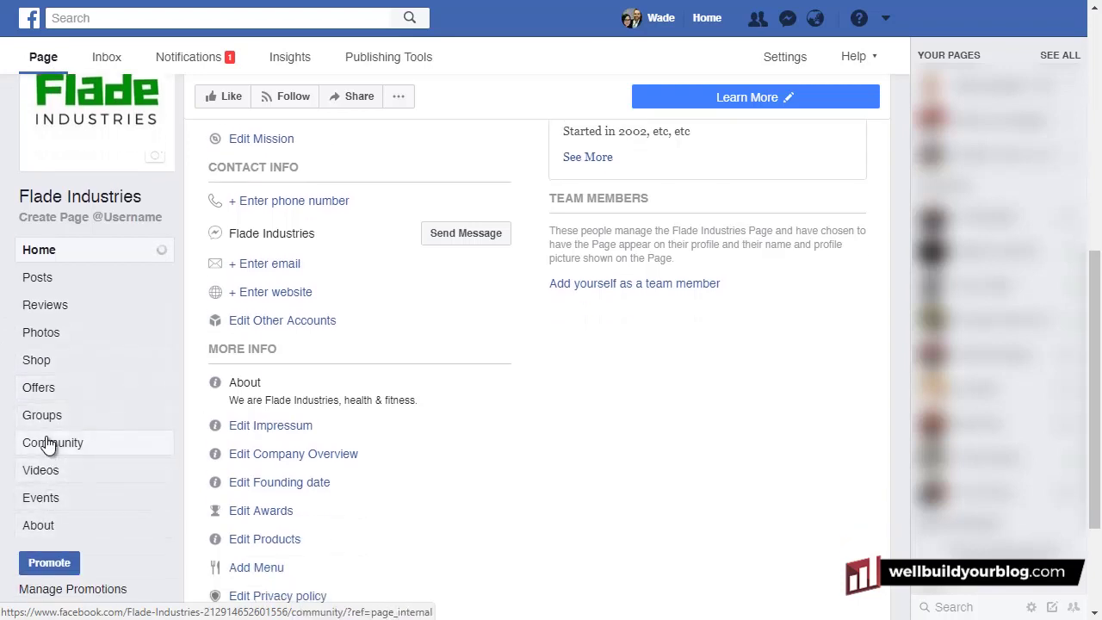
left_click(43, 307)
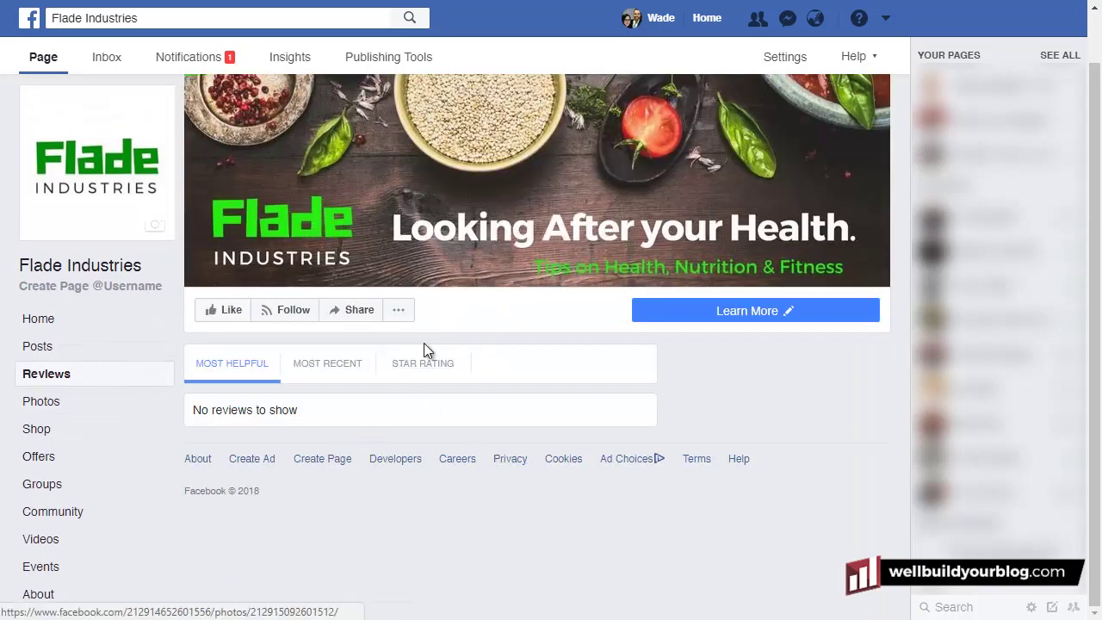
Examine the page's Messaging settings, including the general settings and the Response Assistant options
left_click(790, 60)
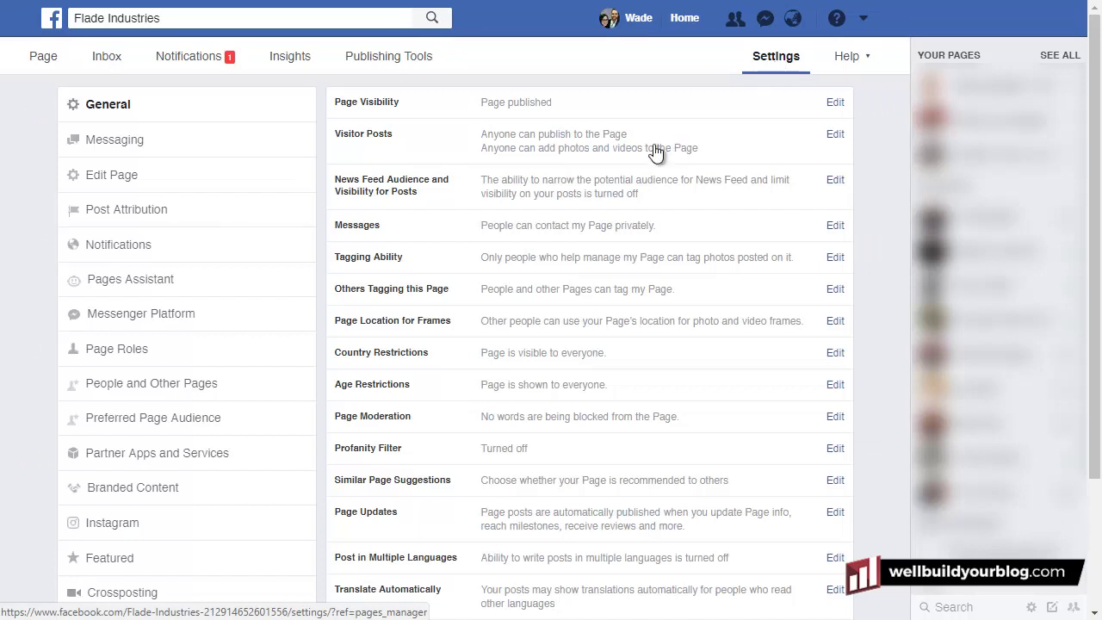
left_click(116, 143)
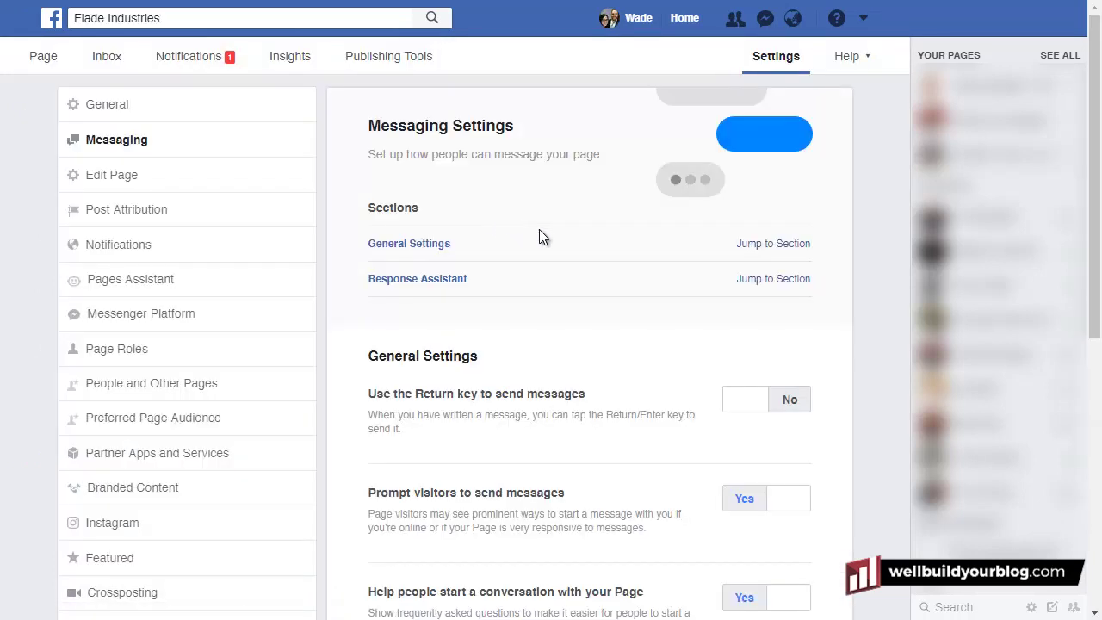
scroll(539, 234, "down", 1)
scroll(447, 461, "down", 3)
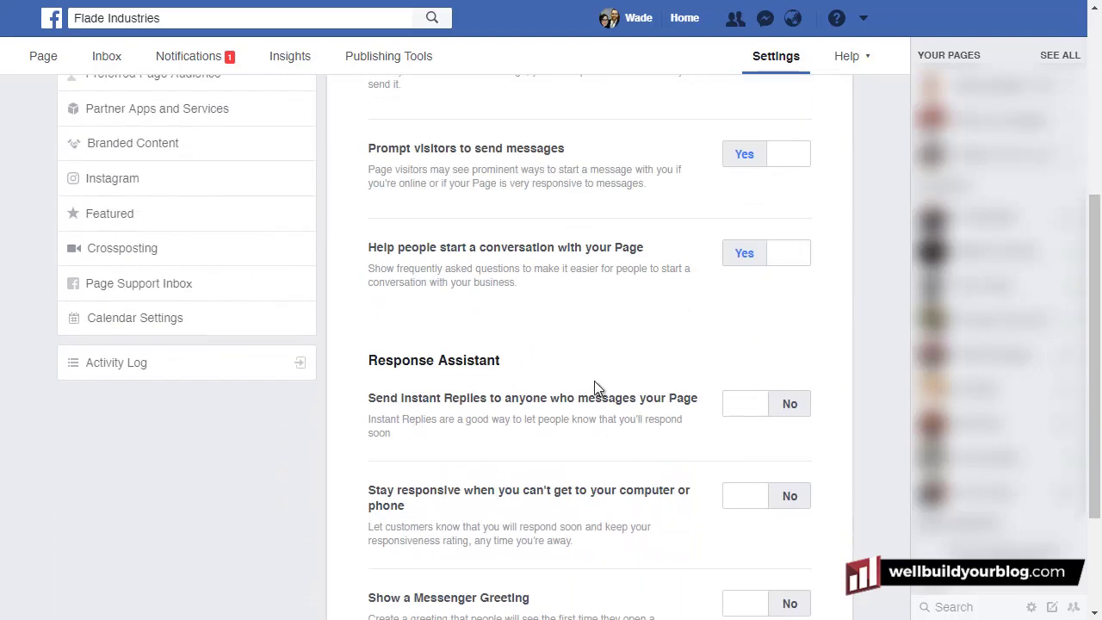
scroll(717, 506, "down", 2)
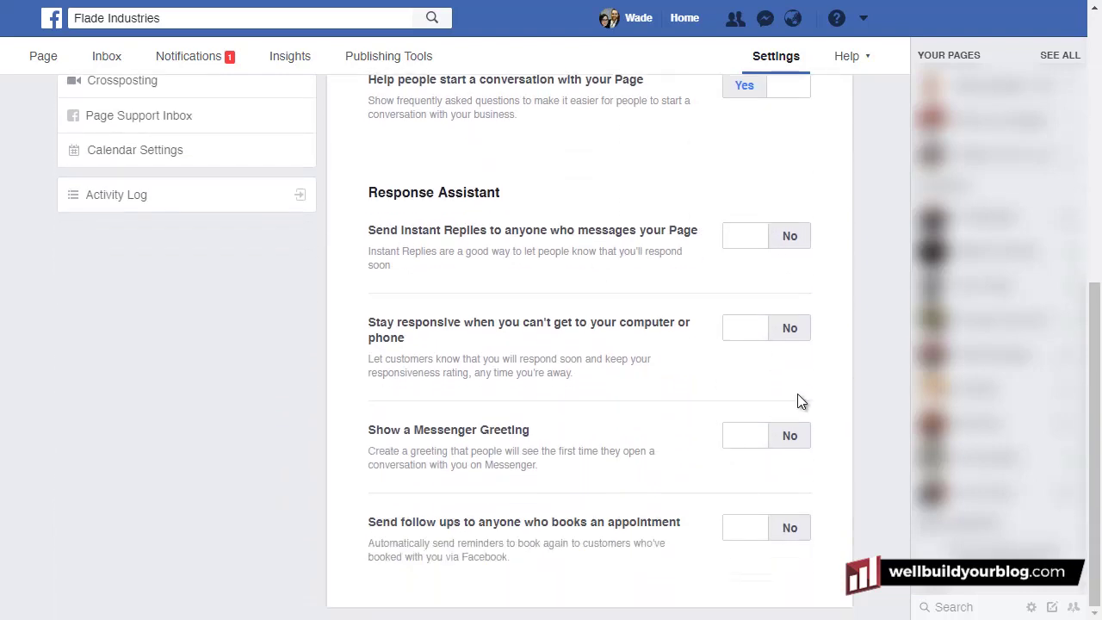
scroll(778, 520, "up", 4)
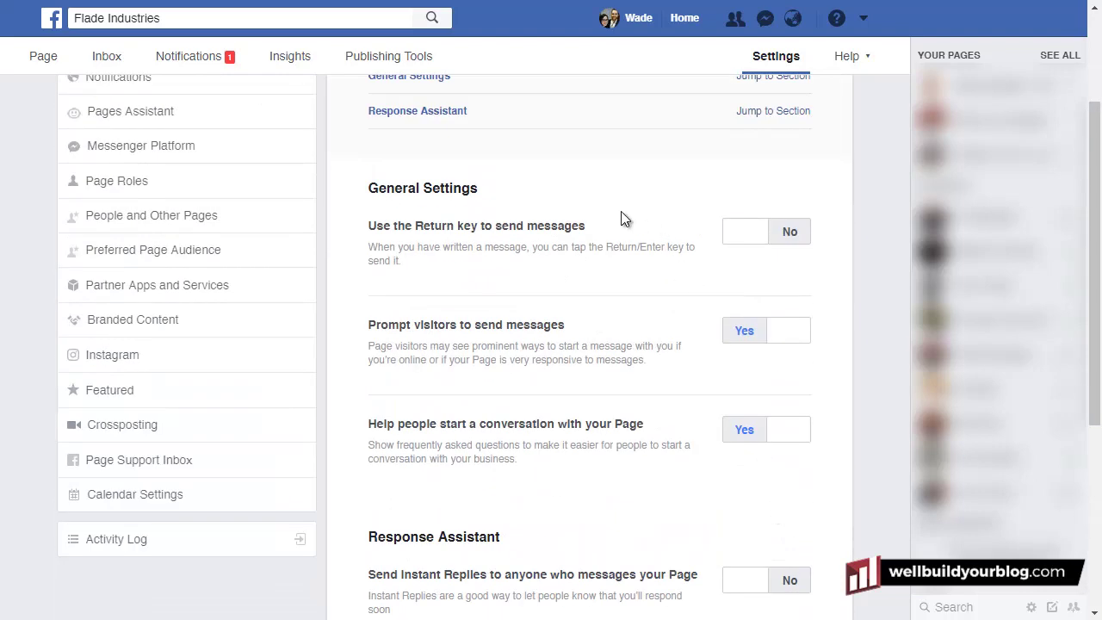
scroll(633, 217, "up", 2)
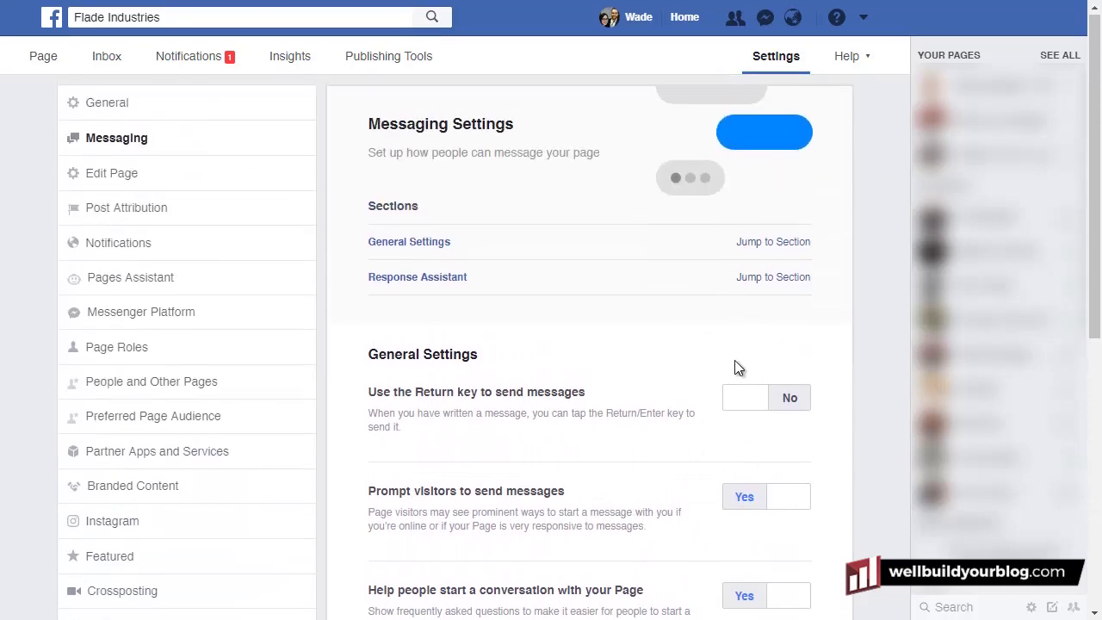
scroll(737, 368, "down", 2)
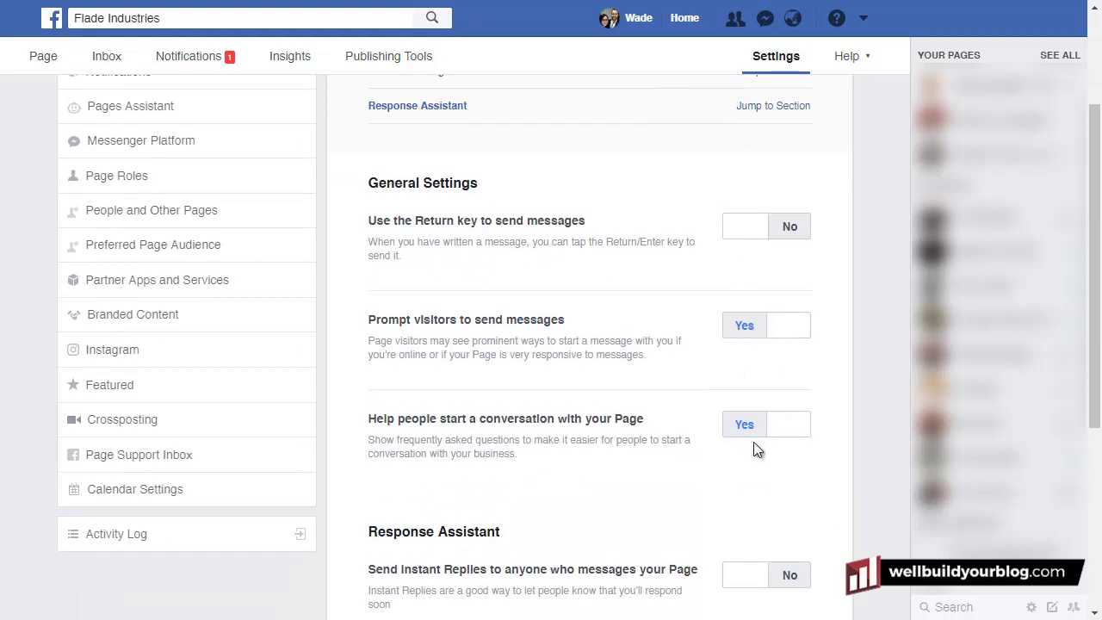
scroll(563, 437, "down", 3)
scroll(564, 437, "up", 5)
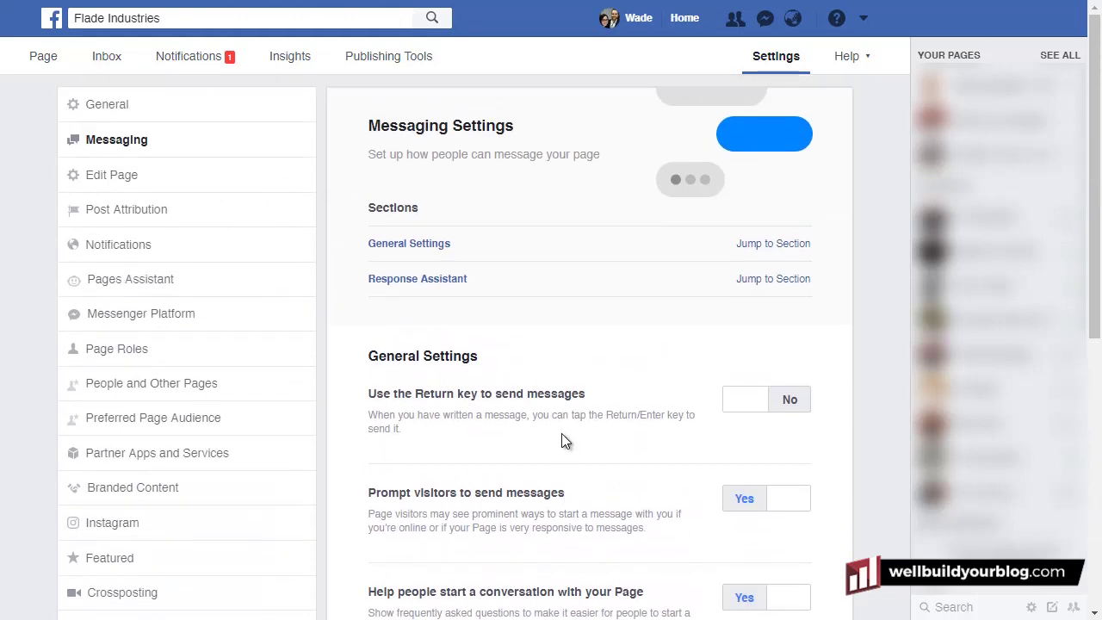
Reorder the page's tabs so that About comes directly after Home and before Posts
left_click(173, 182)
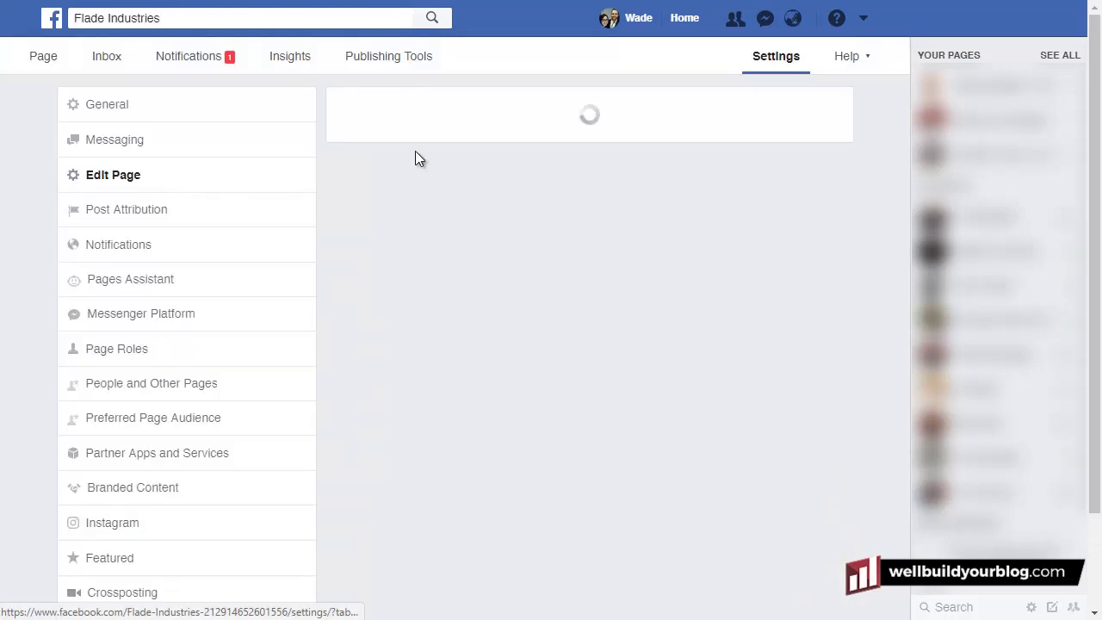
scroll(444, 215, "down", 3)
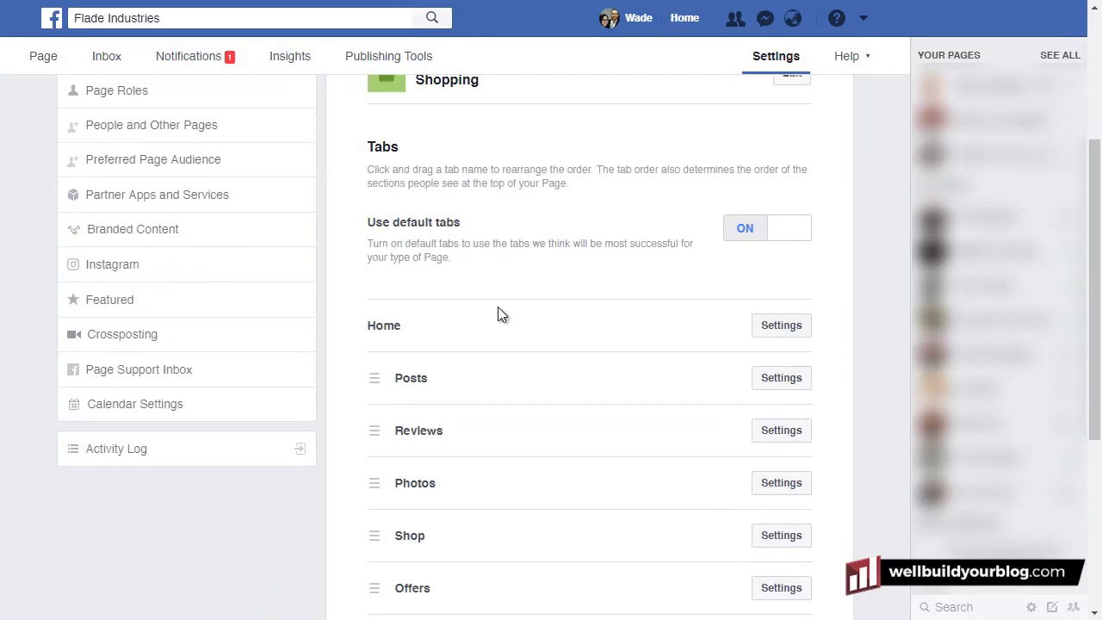
scroll(496, 293, "down", 2)
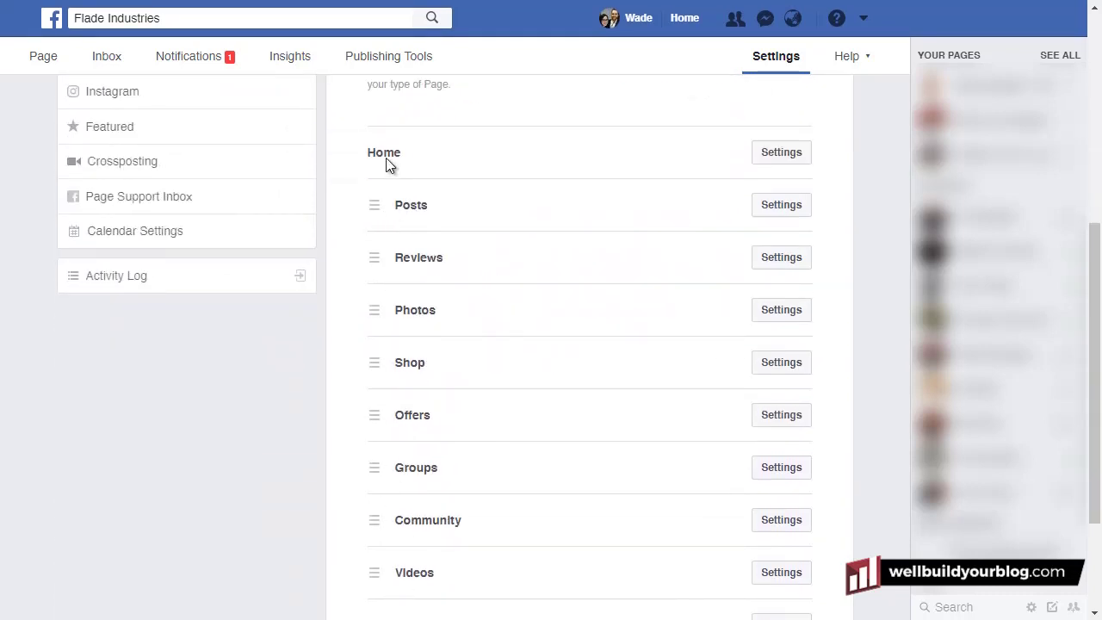
scroll(359, 479, "down", 2)
left_click_drag(376, 512, 376, 141)
scroll(432, 301, "up", 6)
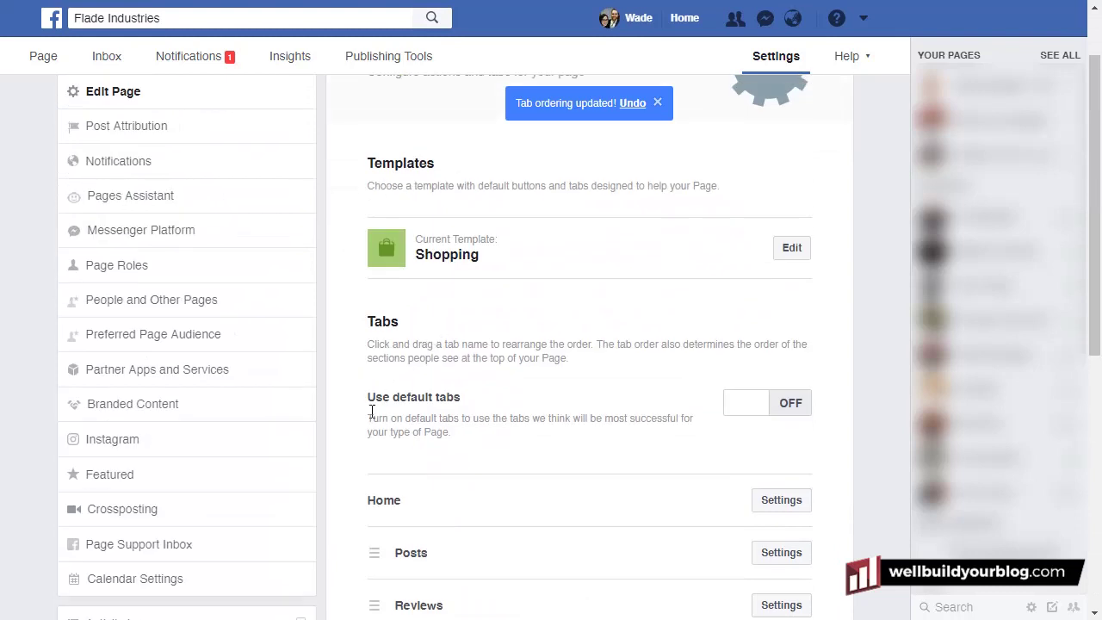
scroll(372, 412, "down", 2)
left_click_drag(381, 467, 394, 375)
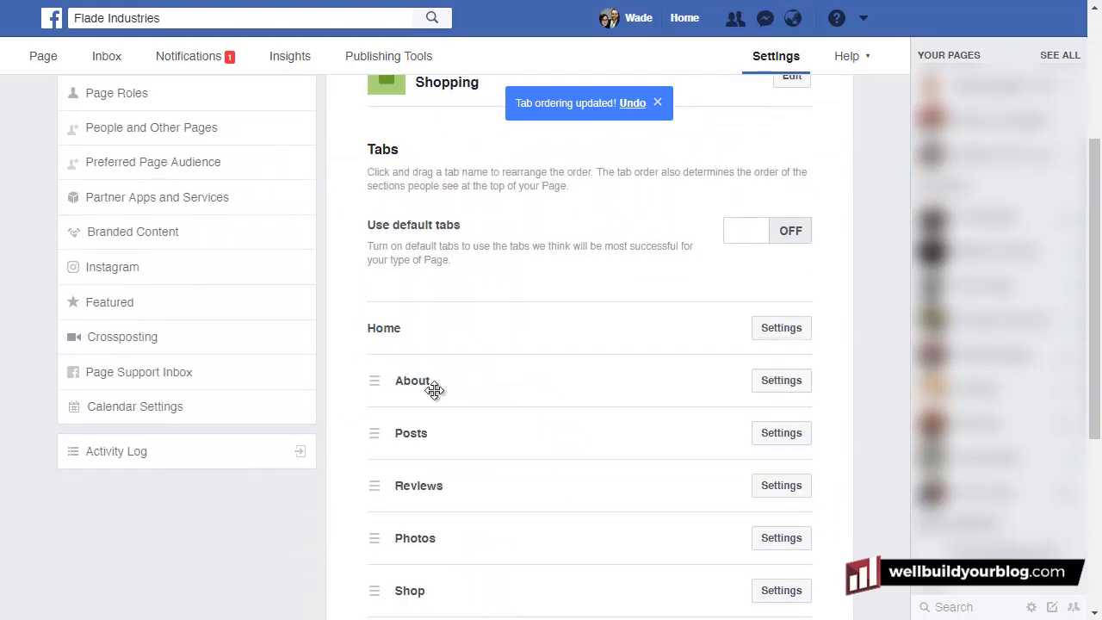
scroll(514, 349, "up", 2)
Look through the Post Attribution and Notifications settings of the page
left_click(119, 142)
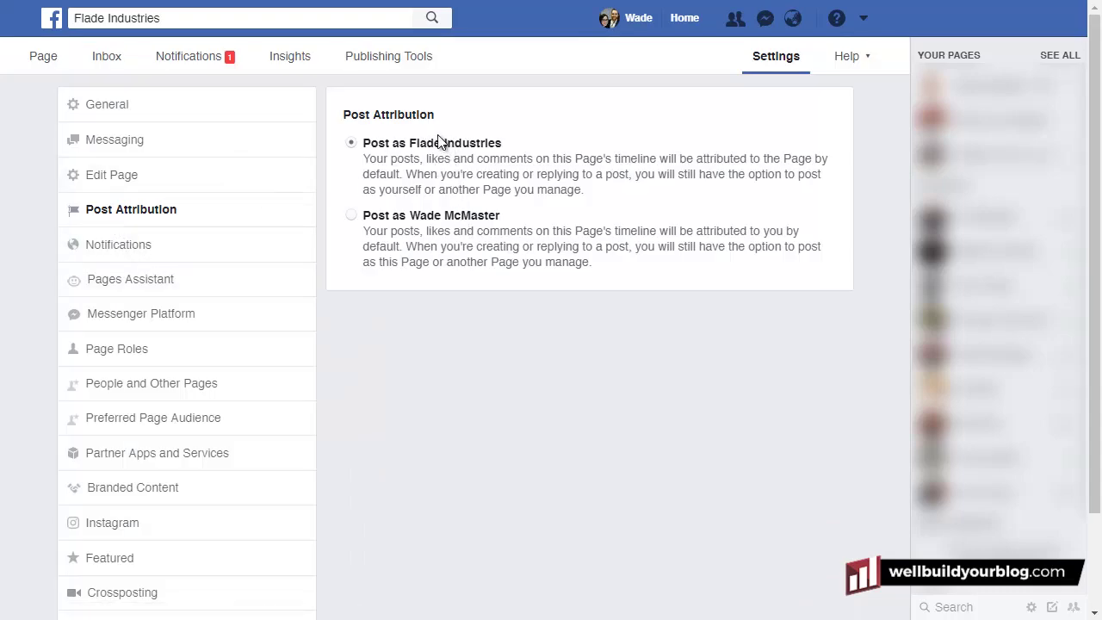
left_click(118, 246)
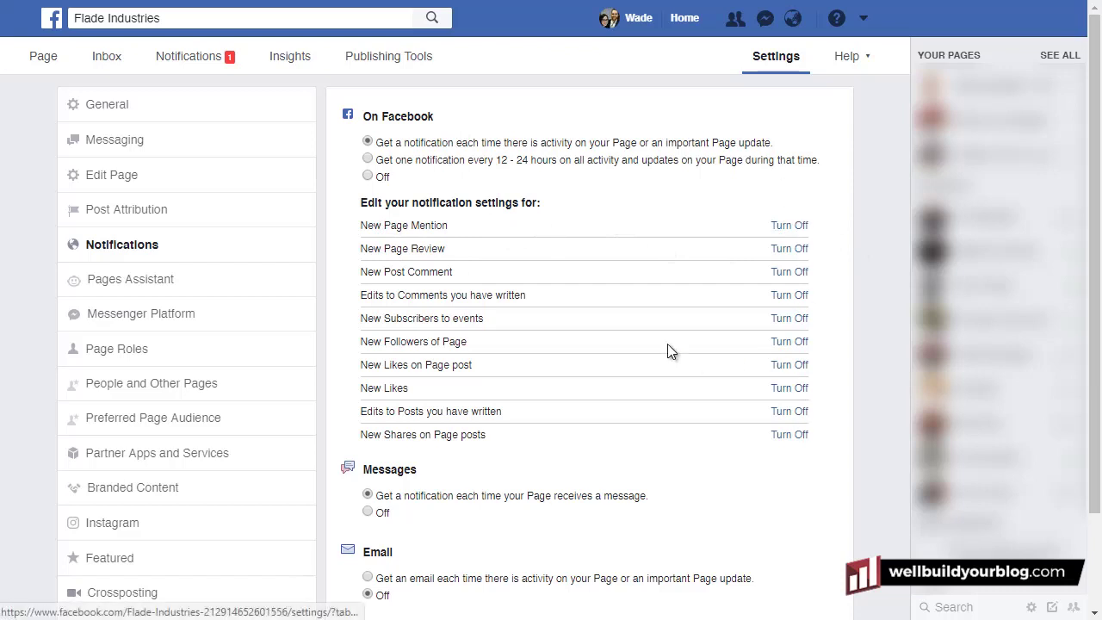
scroll(649, 307, "down", 2)
scroll(166, 233, "up", 2)
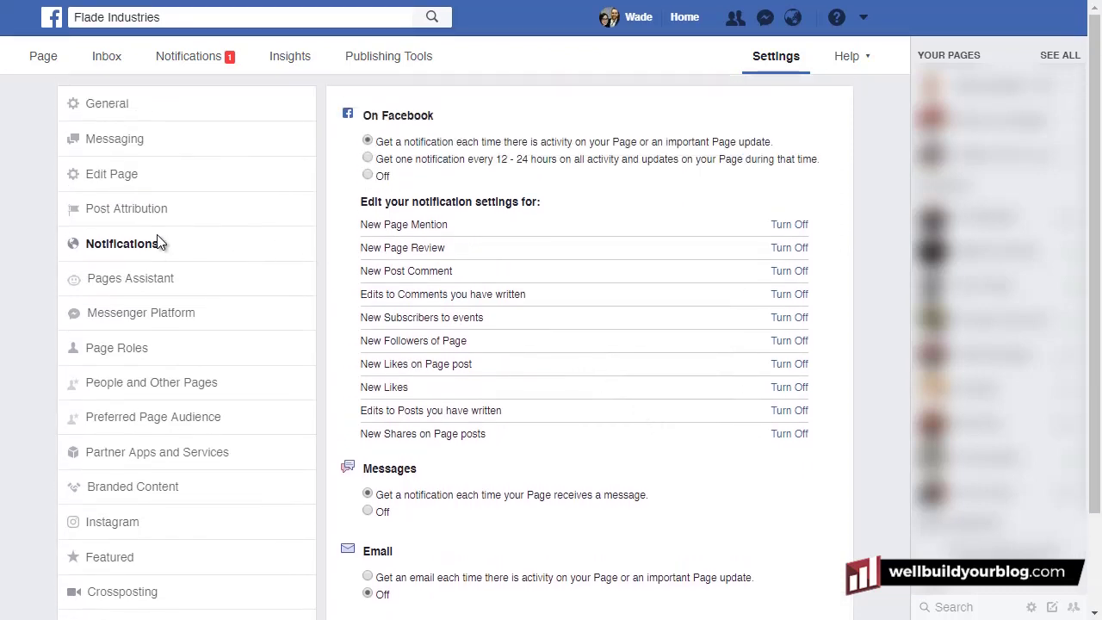
Examine the Page Roles settings, trying out a name search for a new role and clearing it without assigning anyone
left_click(224, 348)
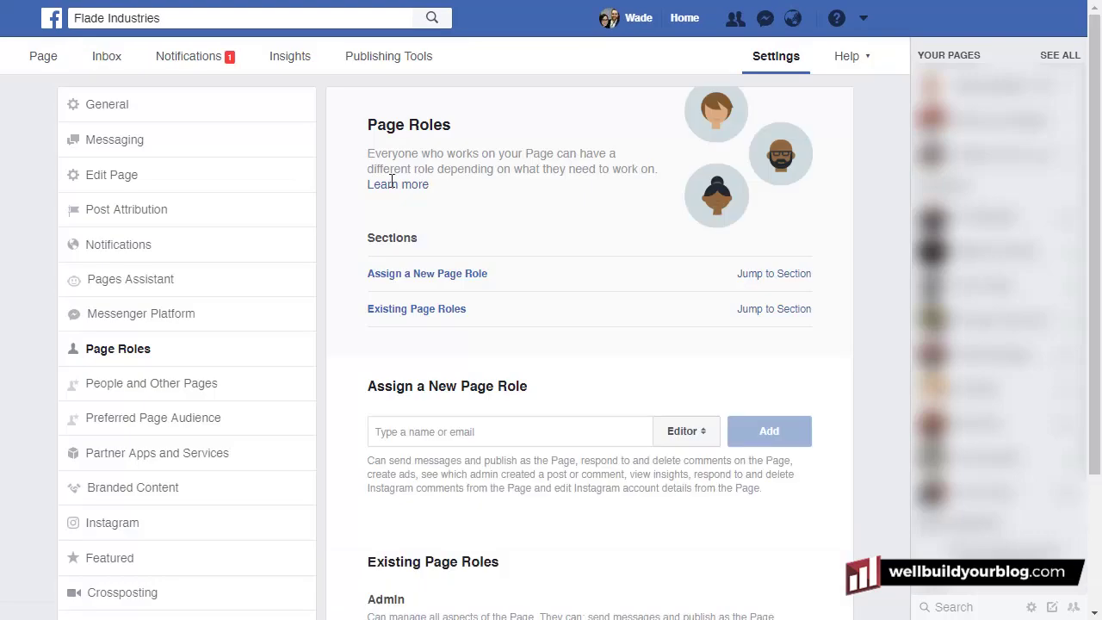
left_click(456, 432)
left_click(676, 441)
left_click(680, 431)
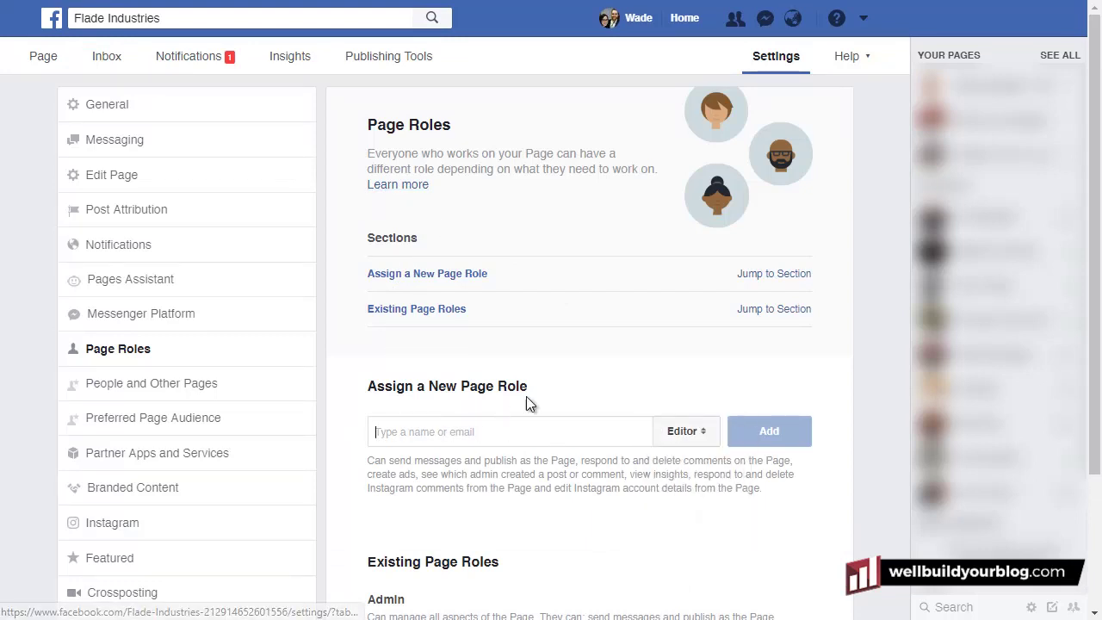
type("Wad")
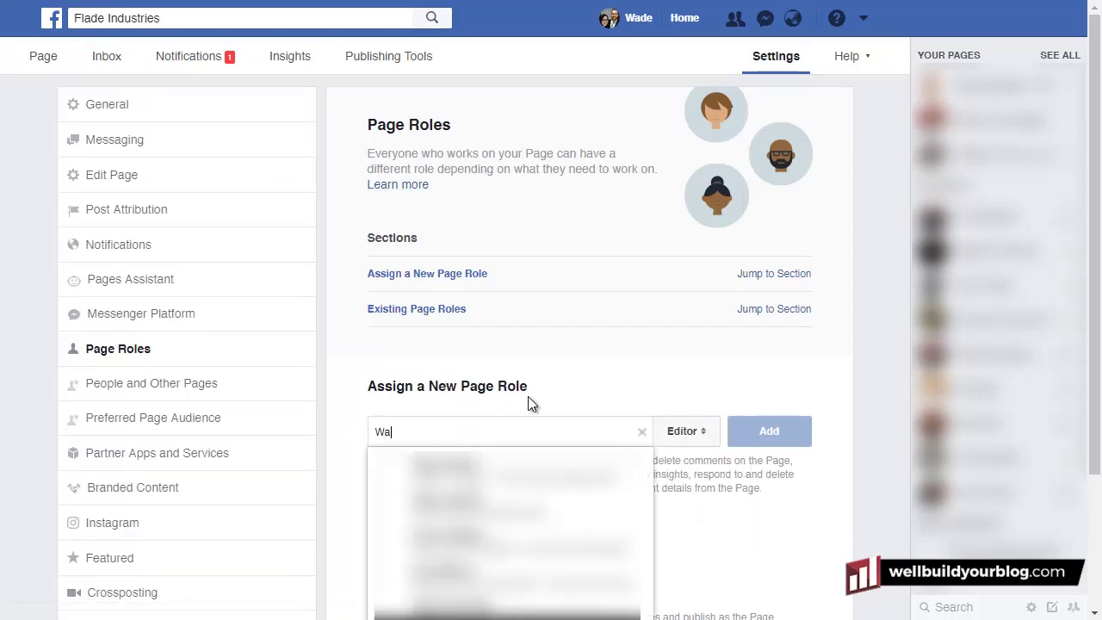
key("BackSpace")
key("BackSpace")
key("BackSpace")
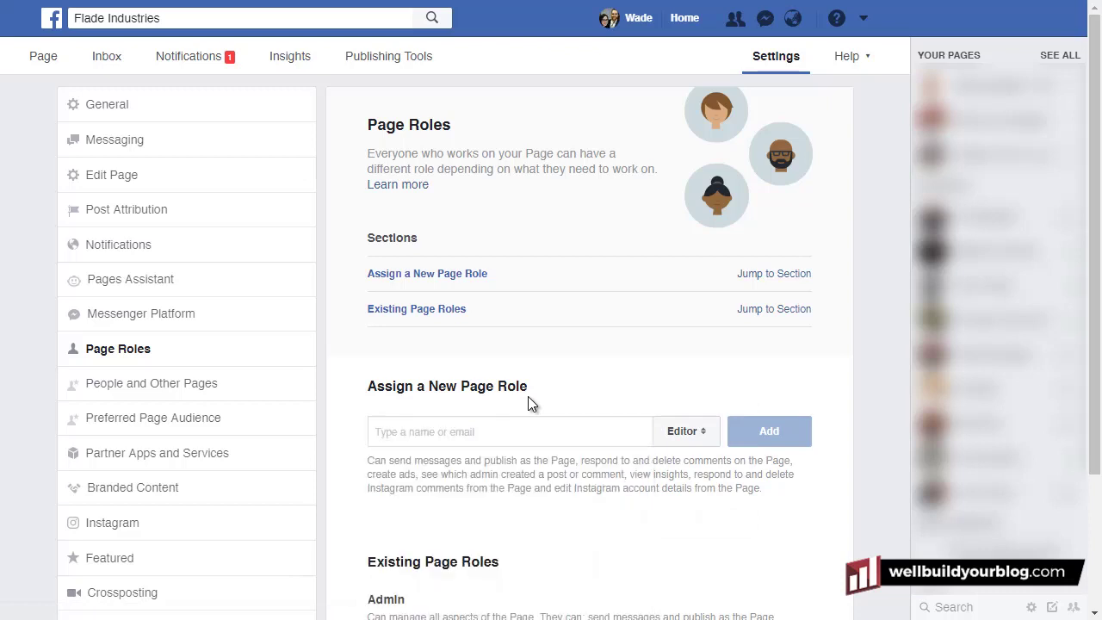
scroll(699, 378, "down", 1)
scroll(569, 222, "up", 1)
scroll(165, 387, "down", 1)
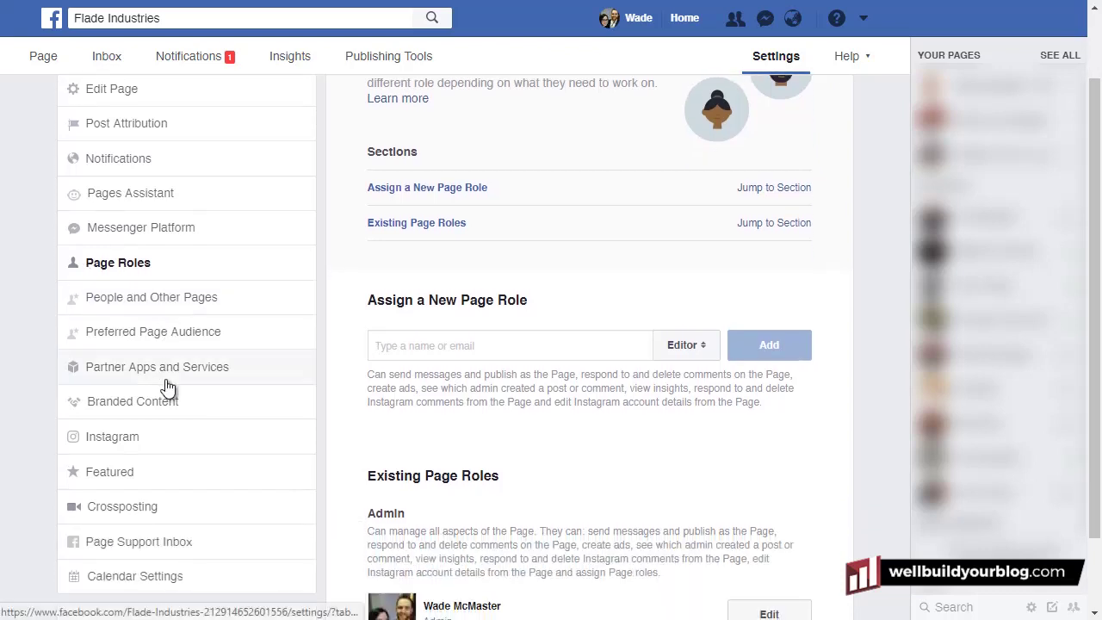
scroll(197, 549, "up", 1)
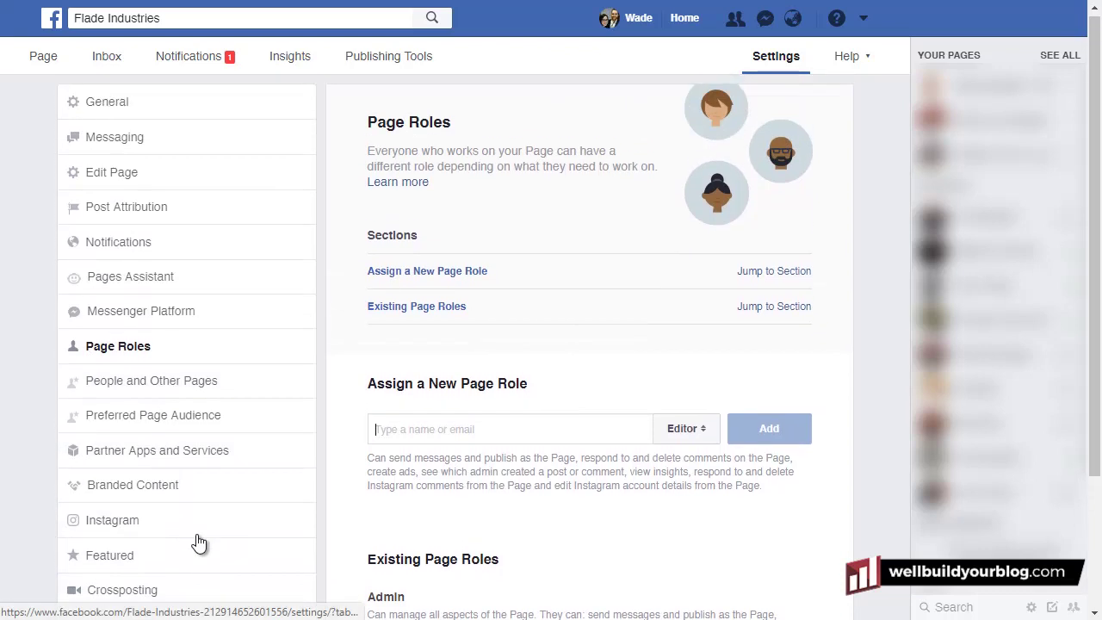
Look through the page's General settings from Page Visibility down to Remove Page
left_click(148, 113)
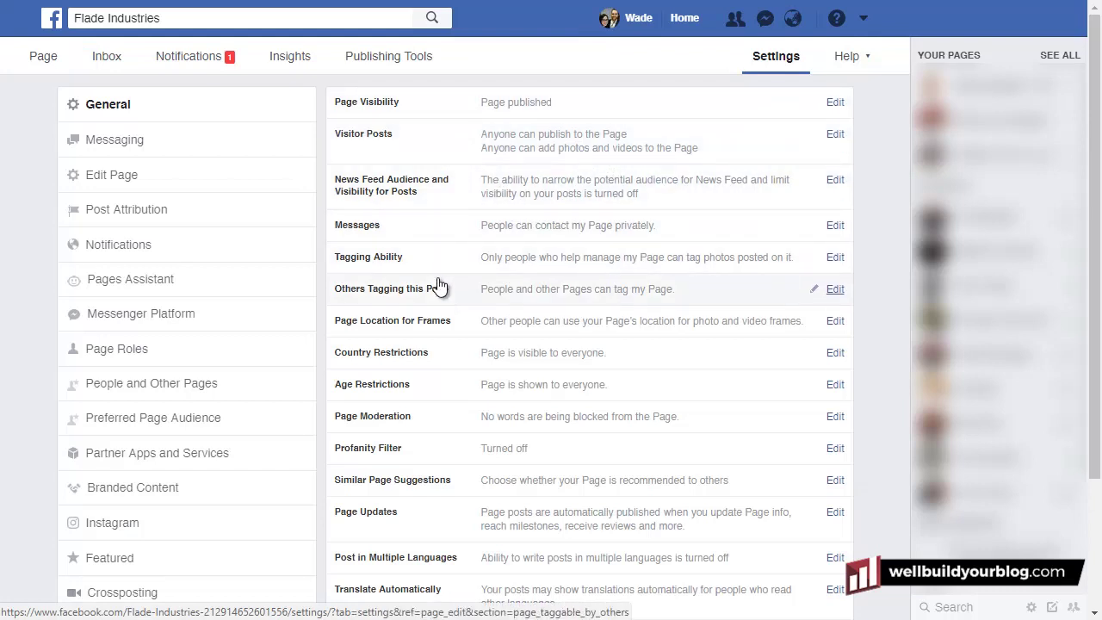
scroll(438, 294, "down", 1)
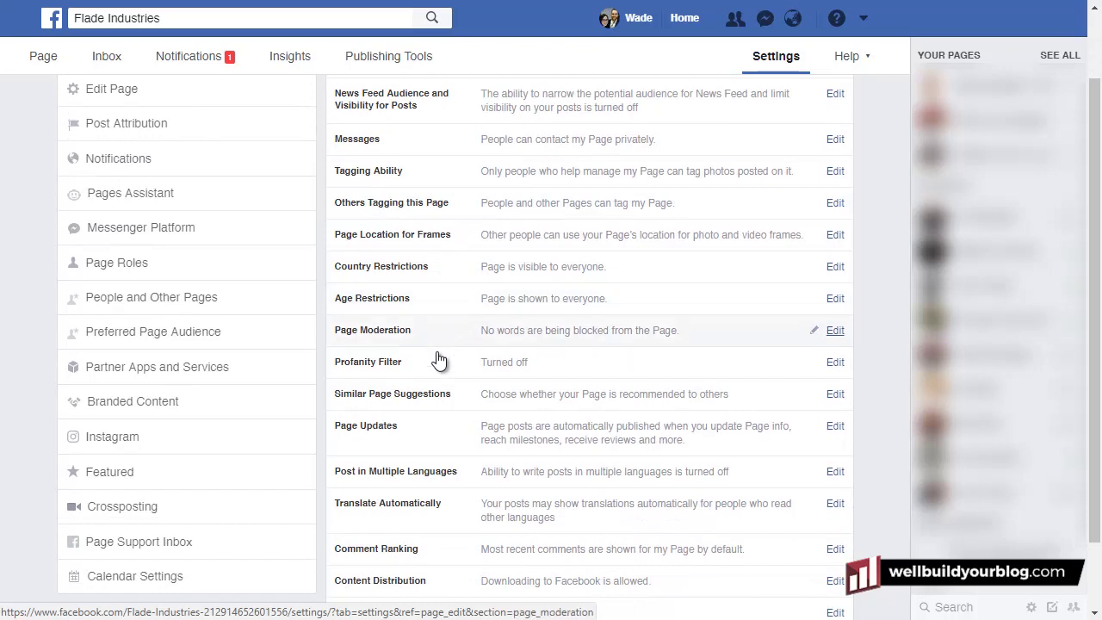
scroll(435, 353, "down", 1)
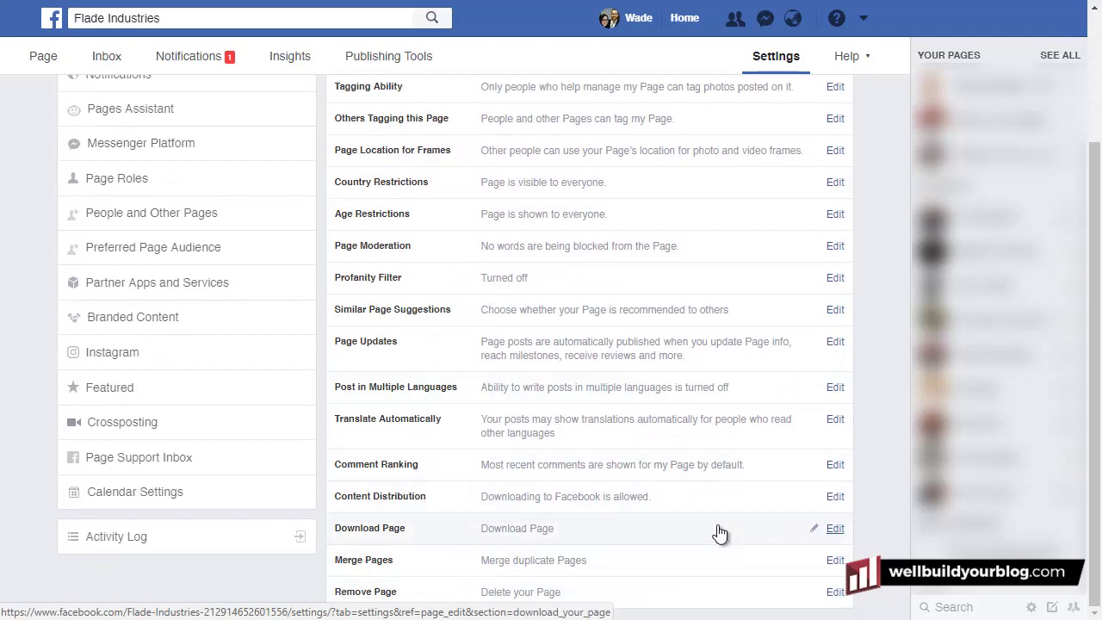
Return from the settings to the Flade Industries page and look over its cover, Learn More button, page tips and post area
scroll(689, 504, "up", 2)
scroll(689, 503, "up", 1)
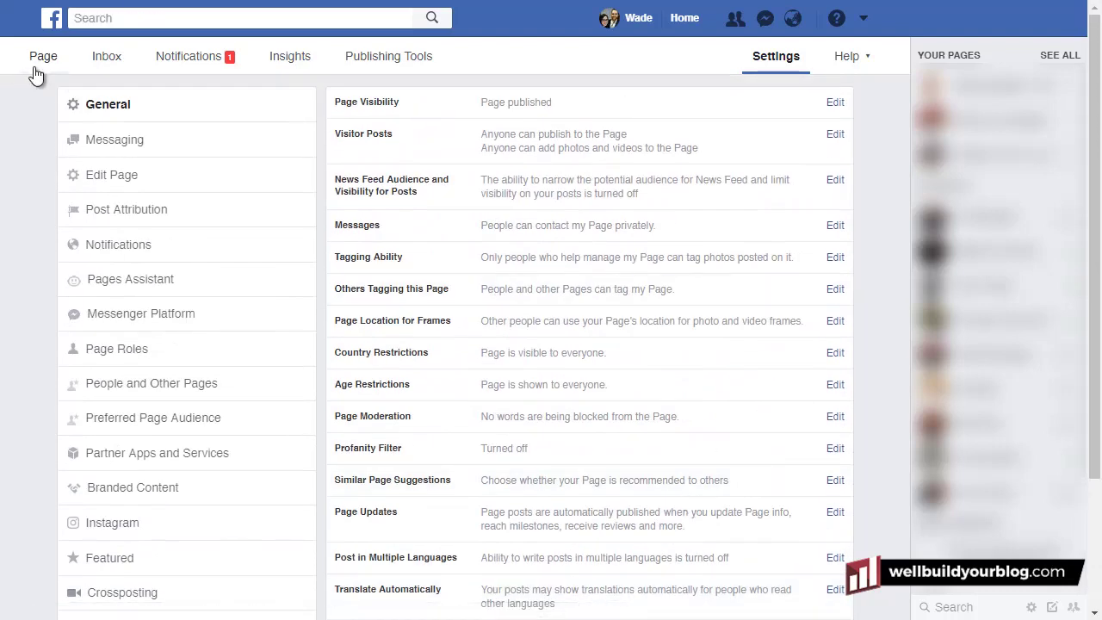
left_click(38, 71)
mouse_move(759, 375)
scroll(622, 222, "down", 5)
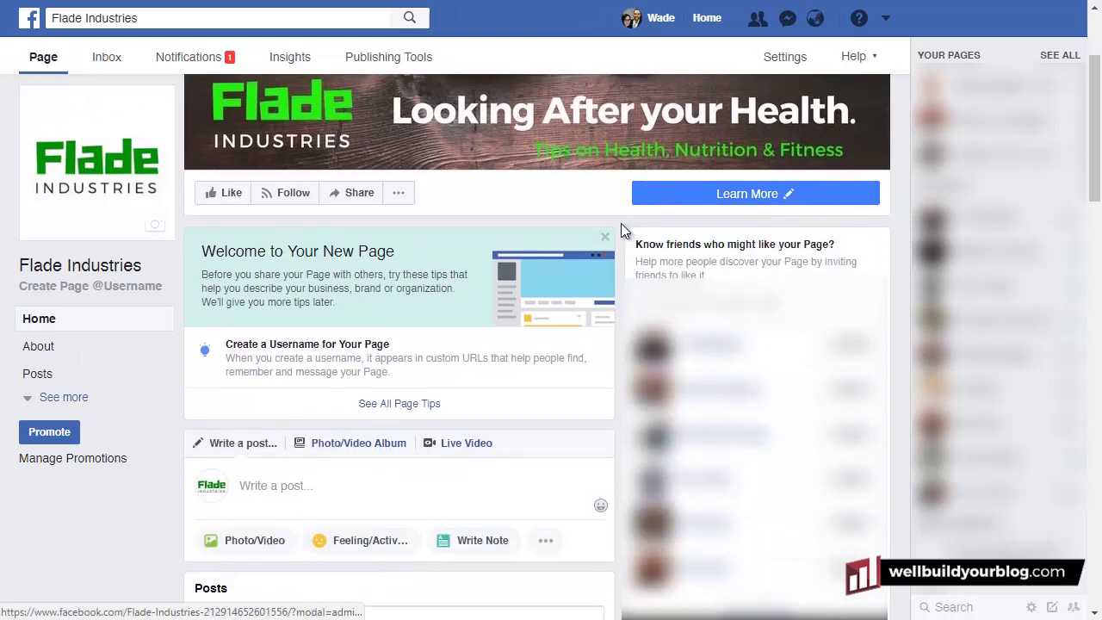
scroll(400, 345, "up", 4)
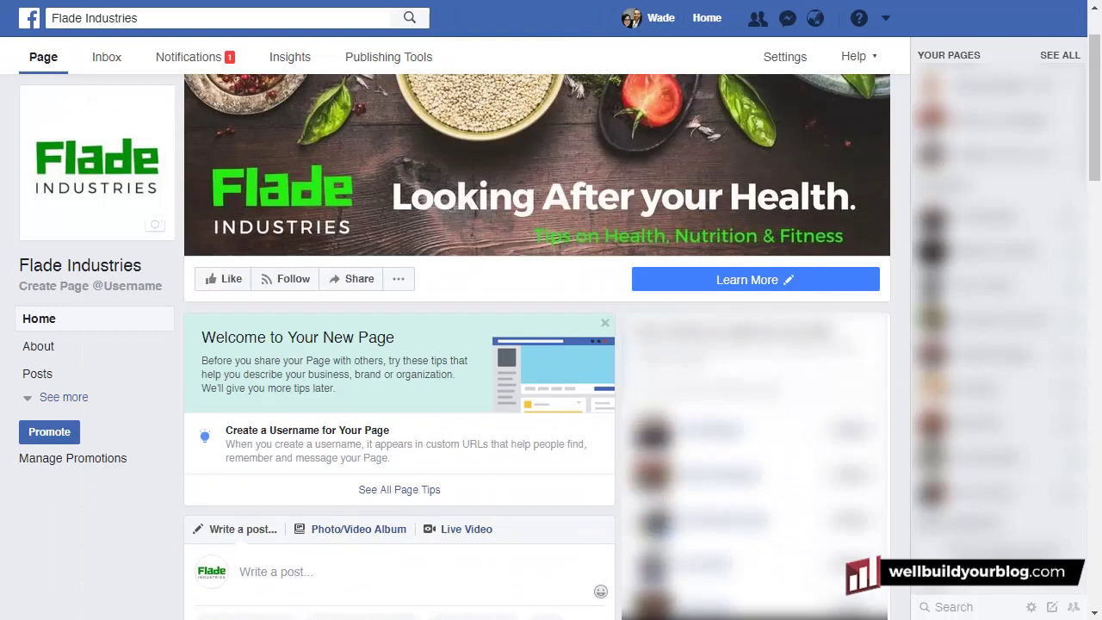
scroll(537, 344, "up", 1)
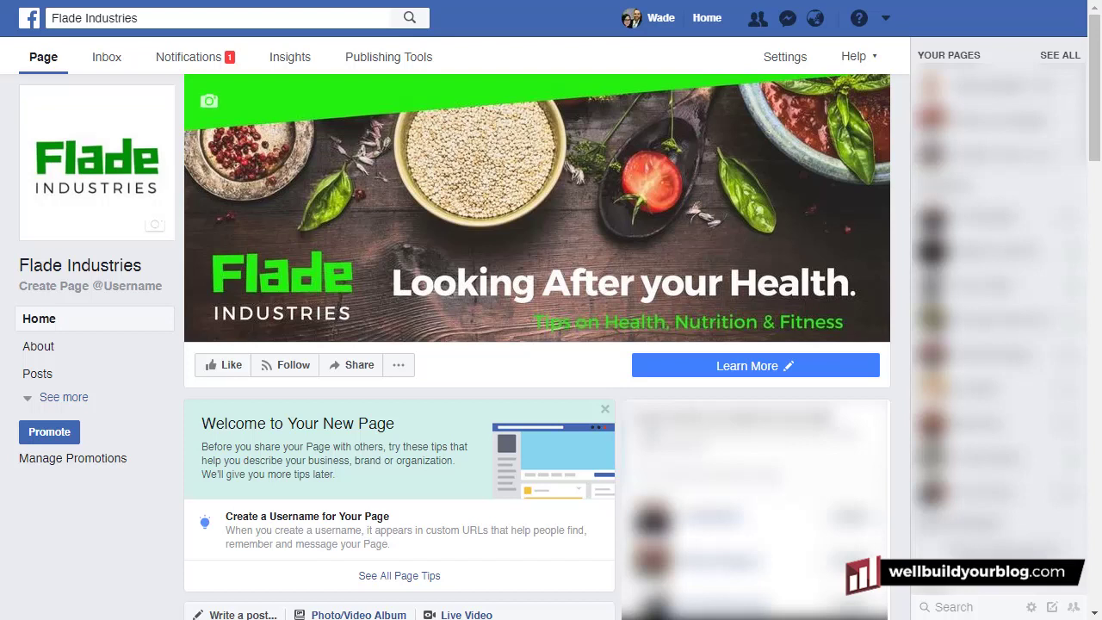
scroll(558, 209, "down", 2)
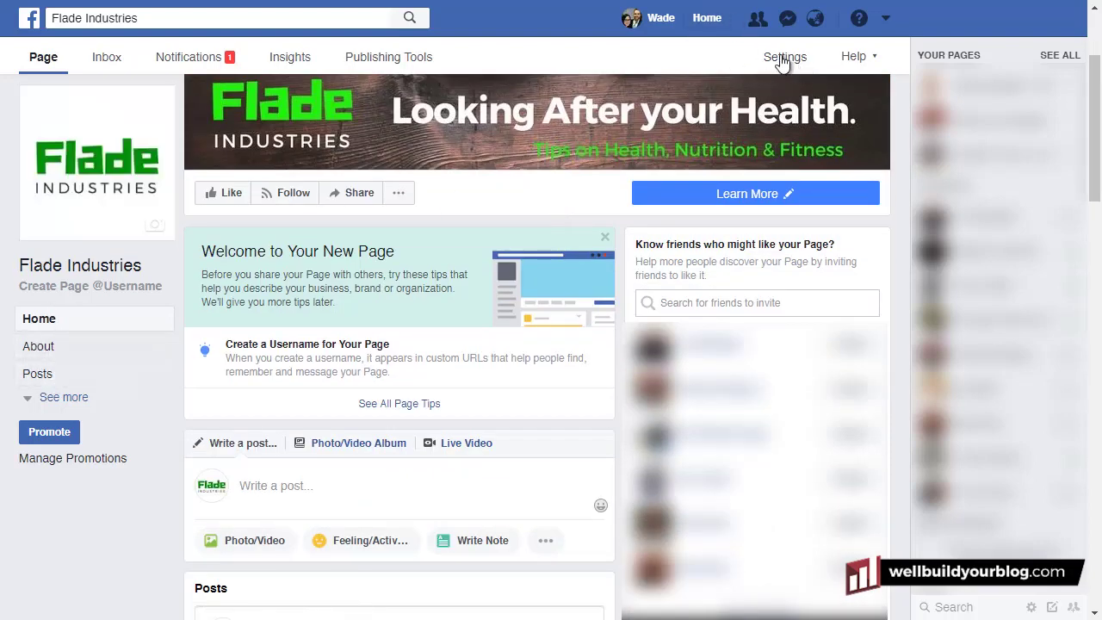
scroll(344, 278, "up", 2)
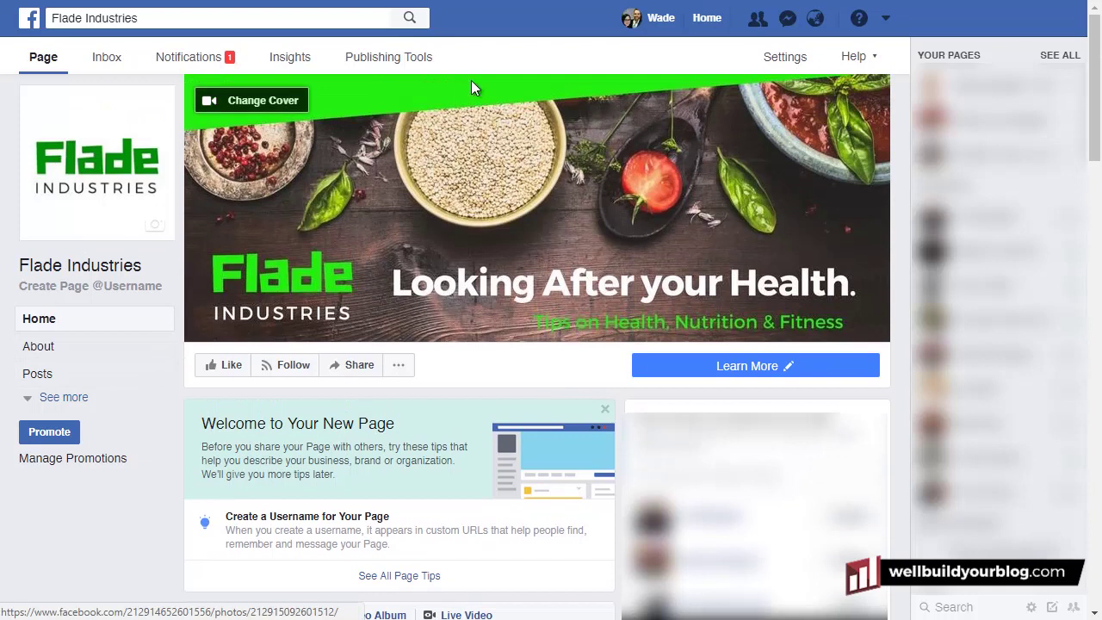